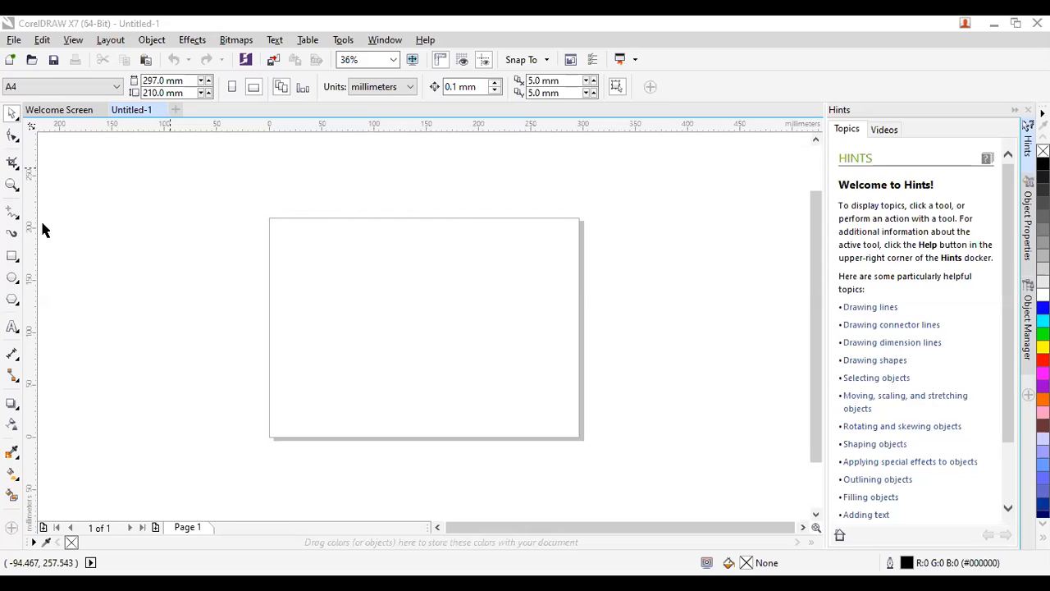
Pick the Ellipse tool from the toolbox on the blank Untitled-1 page.
click(12, 279)
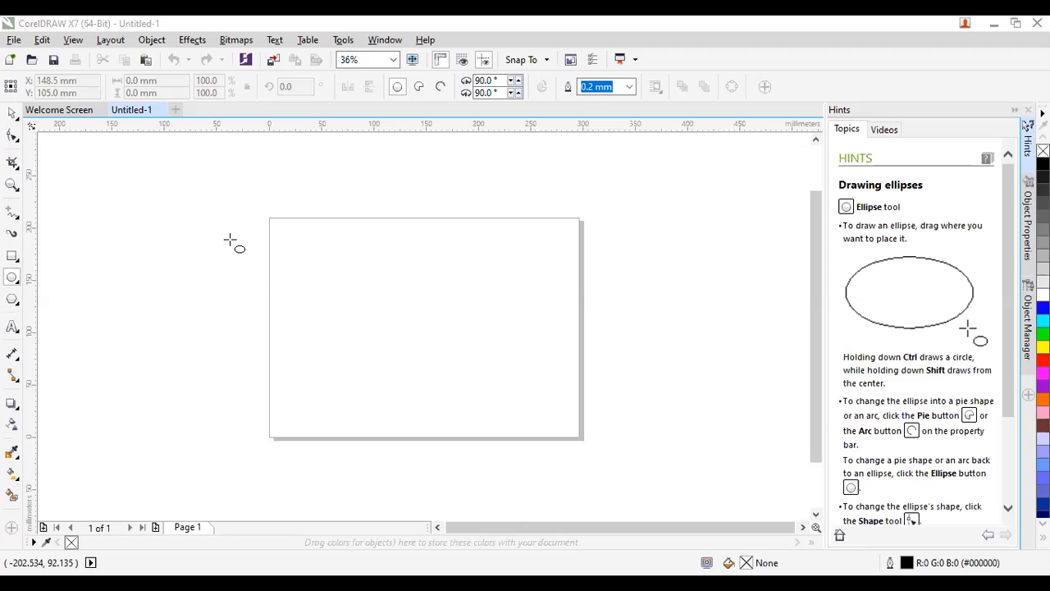
Draw a 77.191 mm circle straddling the page's left edge, then return to the Pick tool.
drag(230, 240, 314, 313)
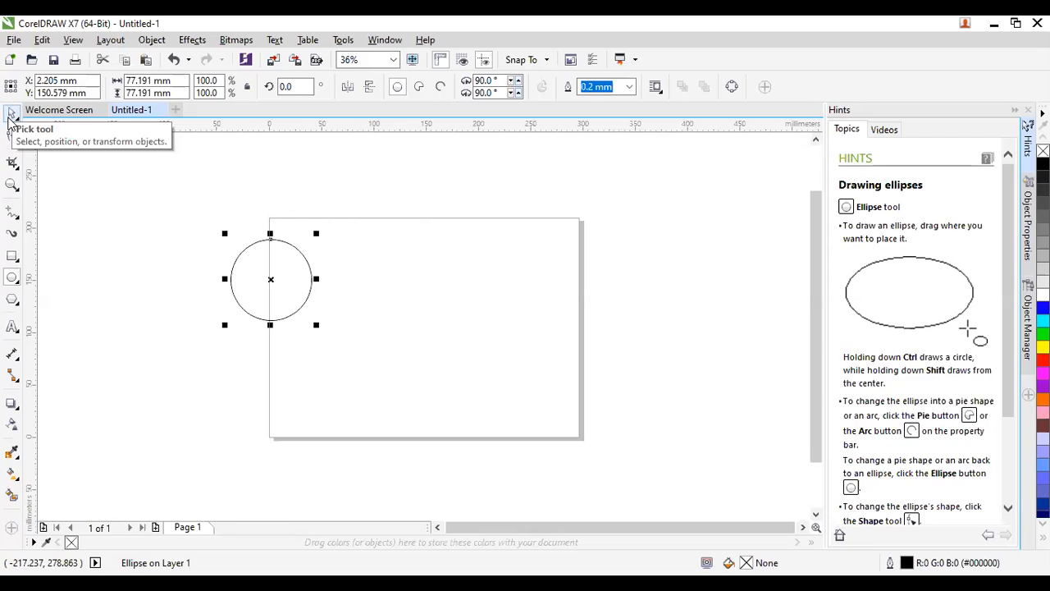
click(10, 117)
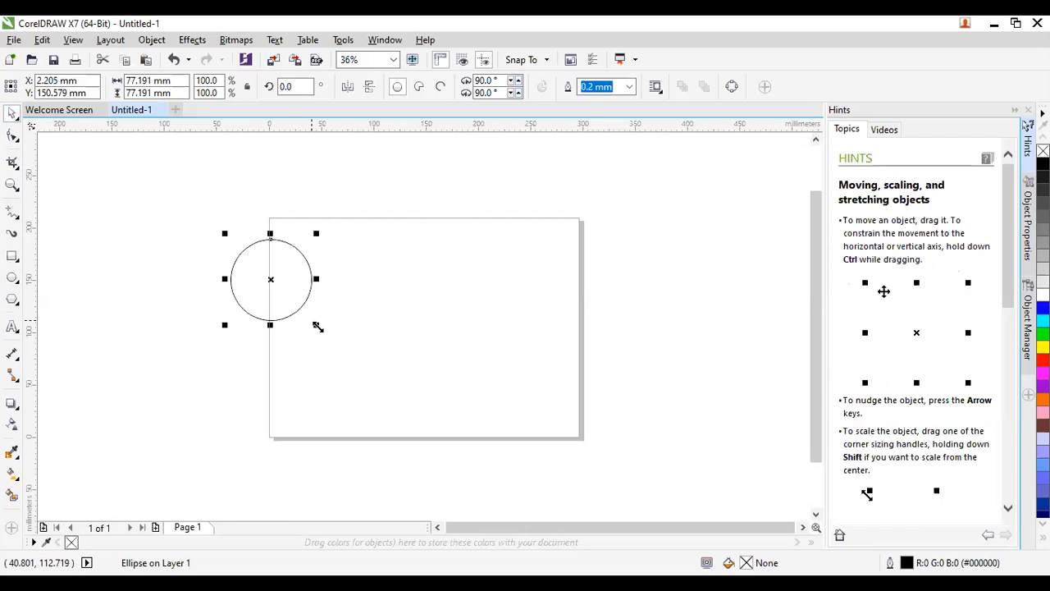
Scale the circle up to 105.862 mm, then make a trial copy and delete it.
drag(318, 327, 366, 354)
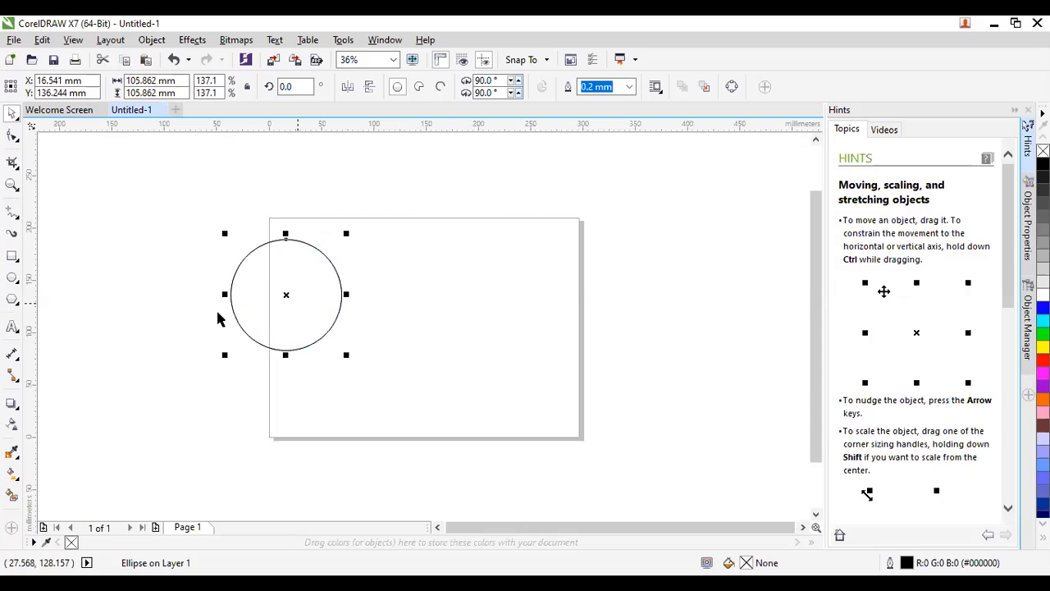
click(291, 307)
drag(291, 306, 416, 339)
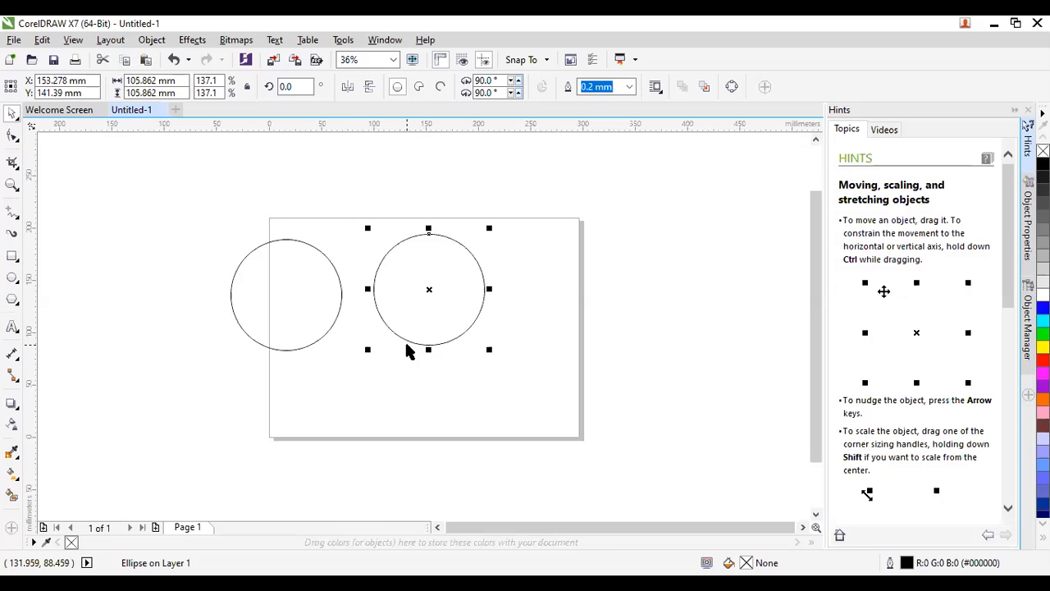
click(405, 344)
key(Delete)
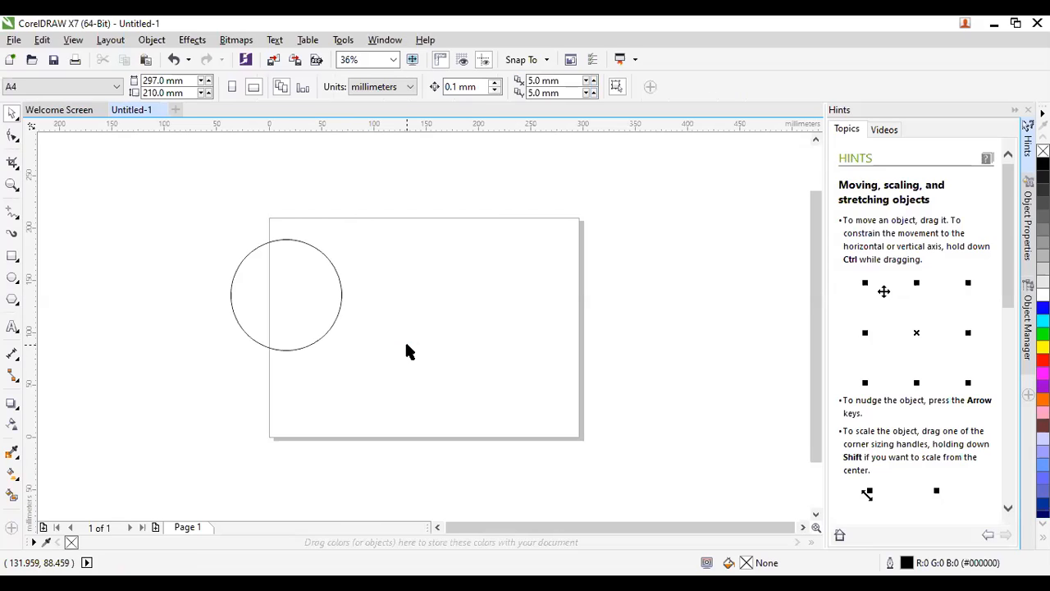
click(306, 313)
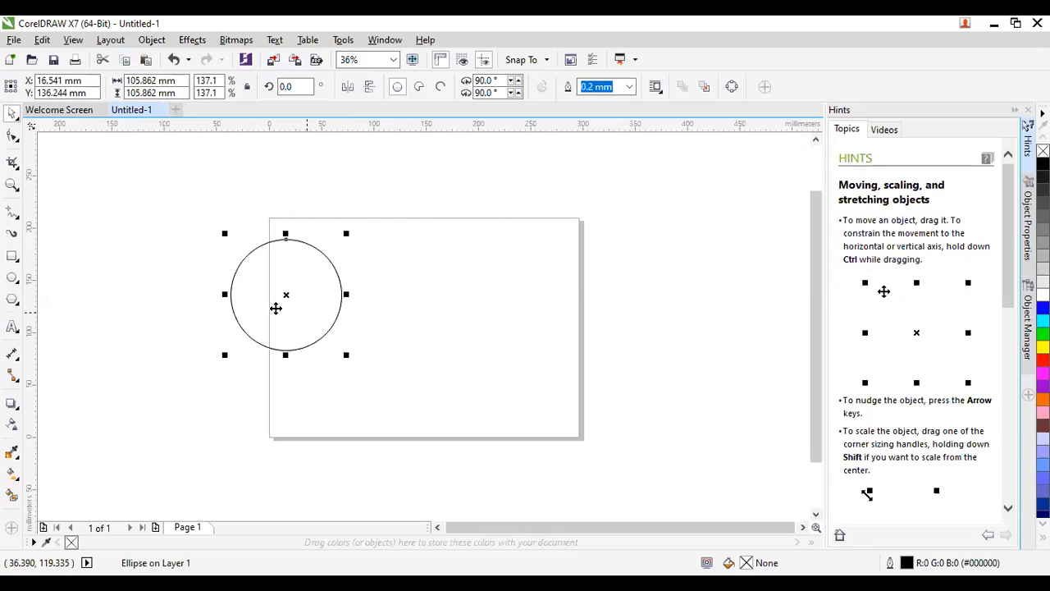
click(454, 309)
drag(382, 290, 428, 284)
right_click(428, 284)
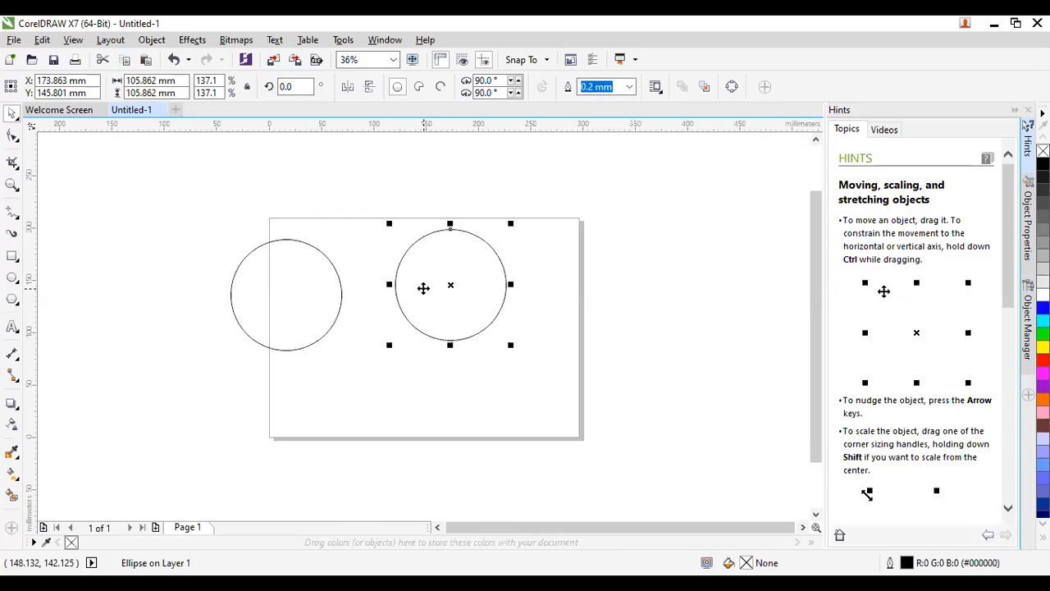
key(Delete)
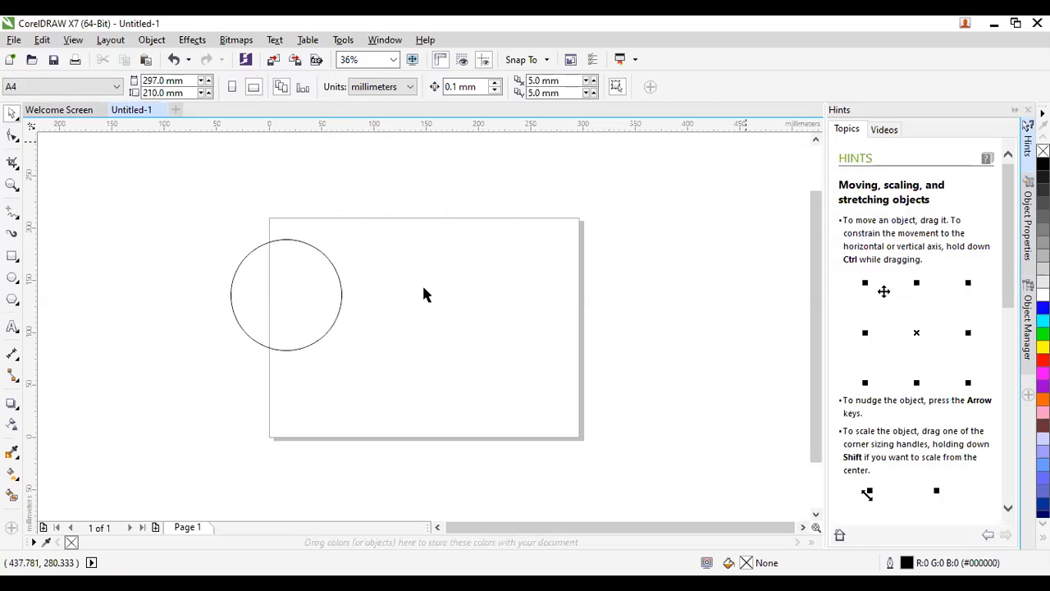
click(283, 301)
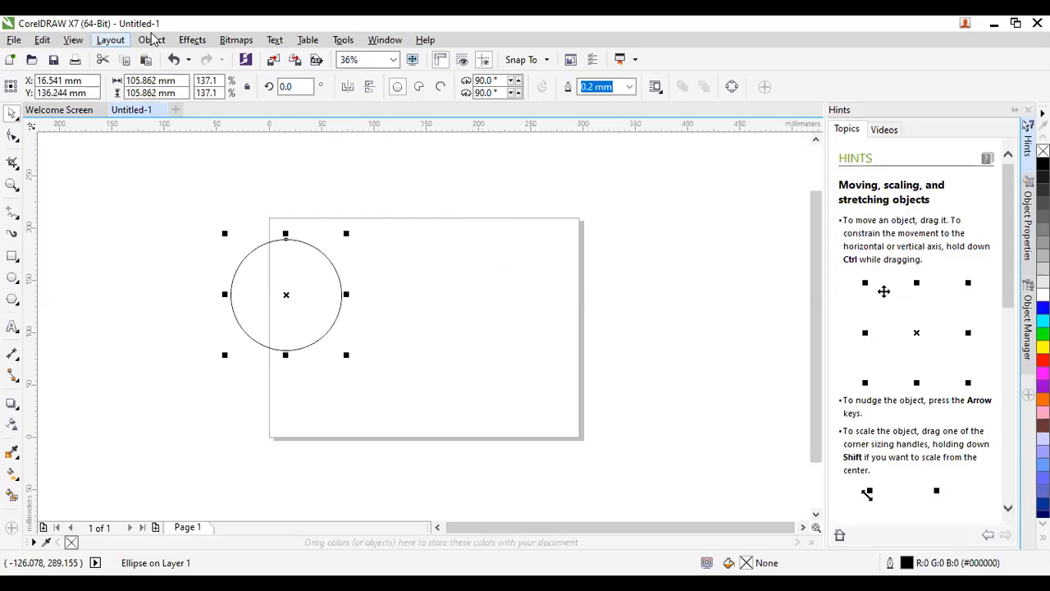
Open the Transformations docker on Position via Object > Transformations, after browsing the Effects menu.
click(203, 45)
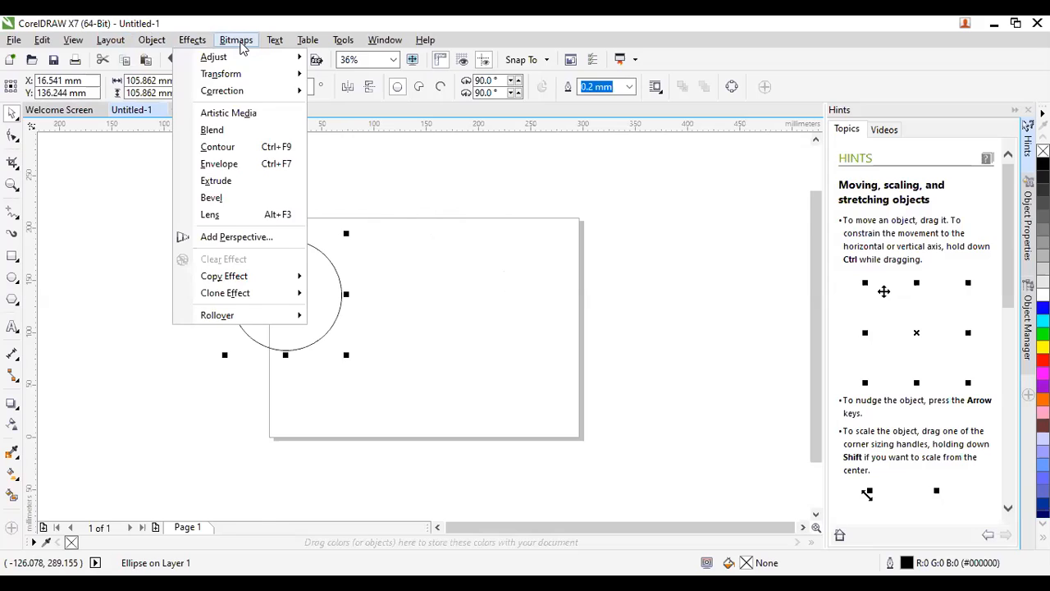
mouse_move(241, 48)
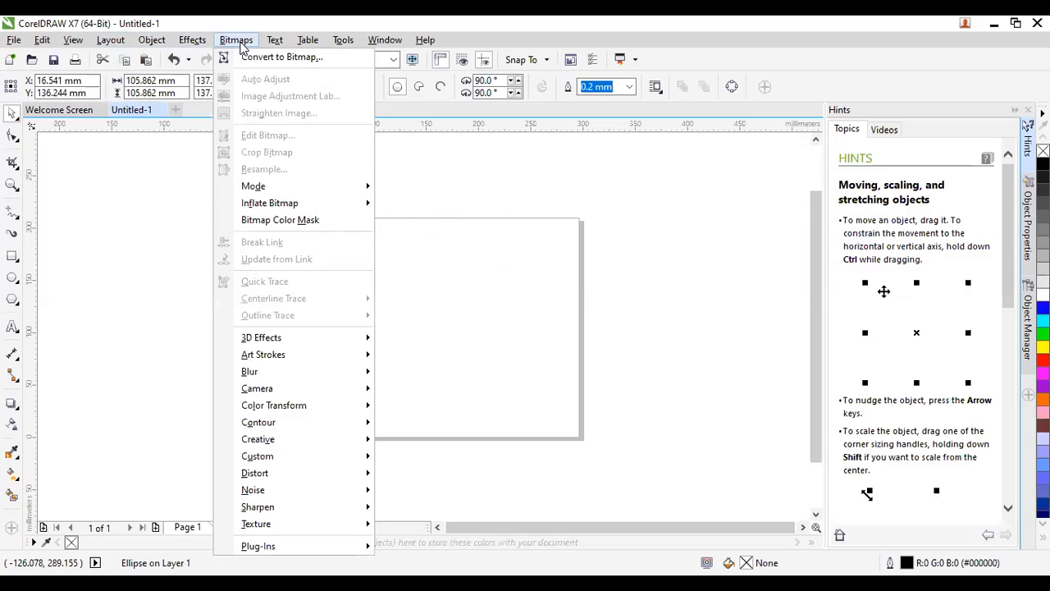
click(152, 41)
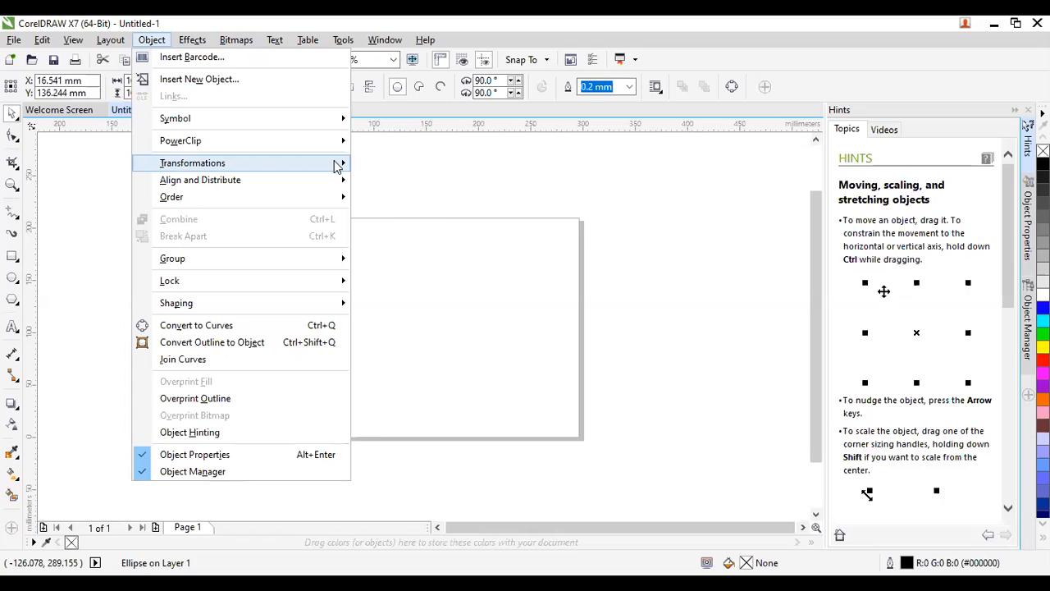
mouse_move(345, 164)
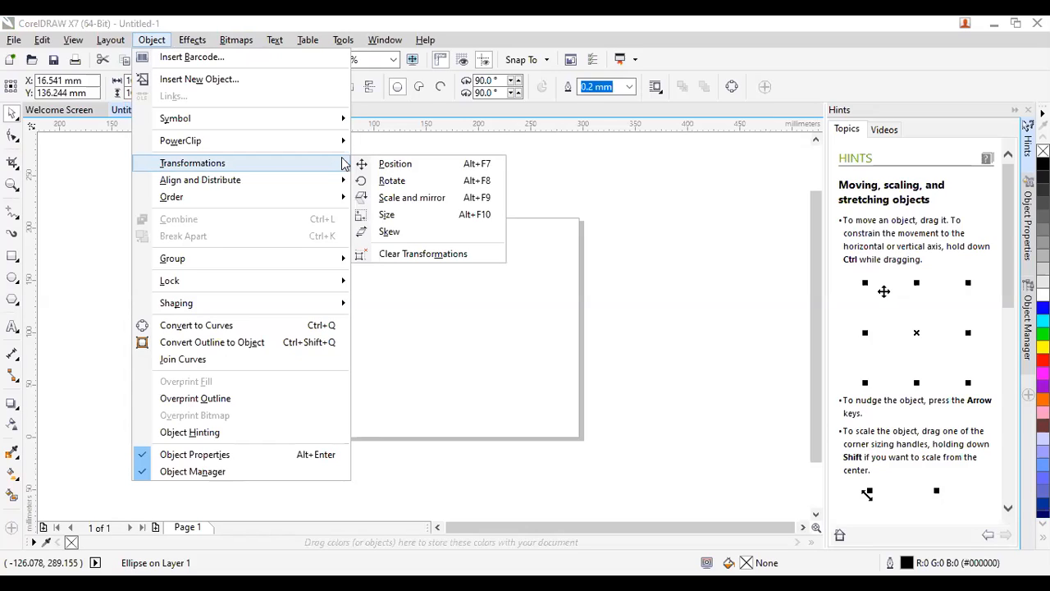
click(395, 164)
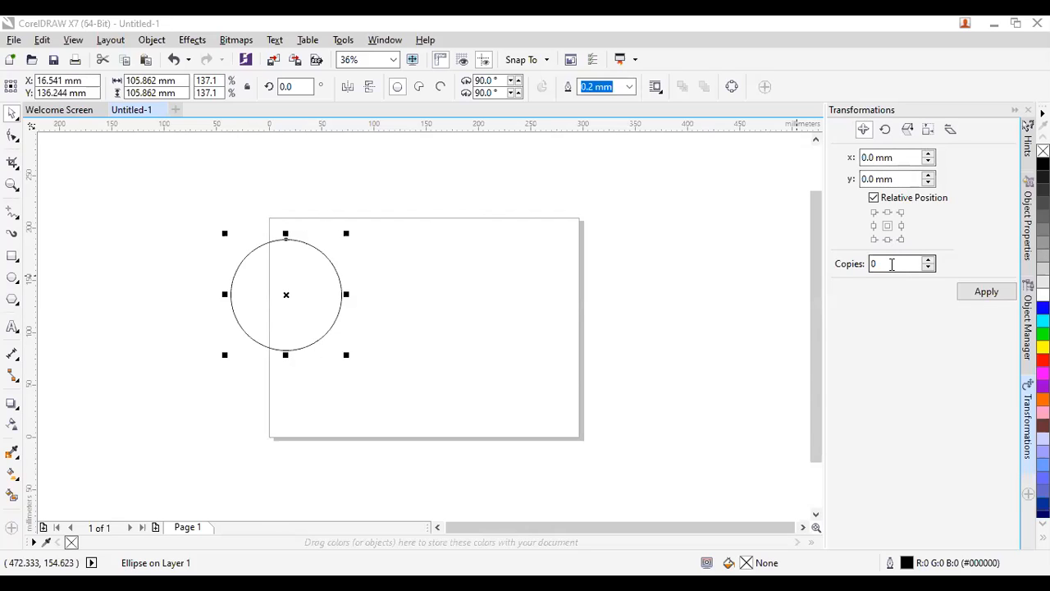
Apply 5 copies of the circle with 0 mm x and y offsets, stacking them in place.
click(891, 263)
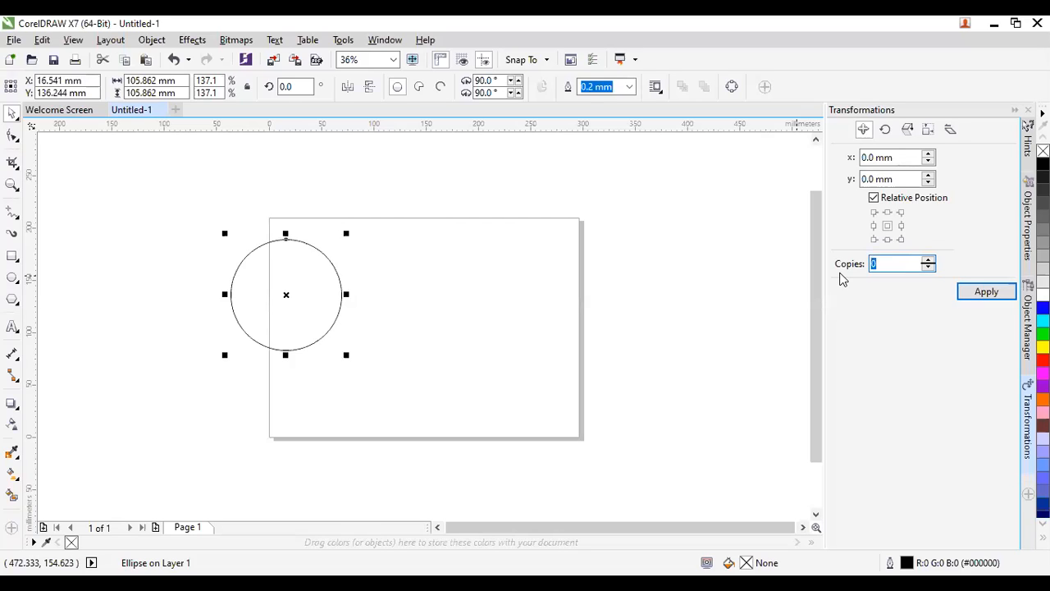
text(5)
click(985, 291)
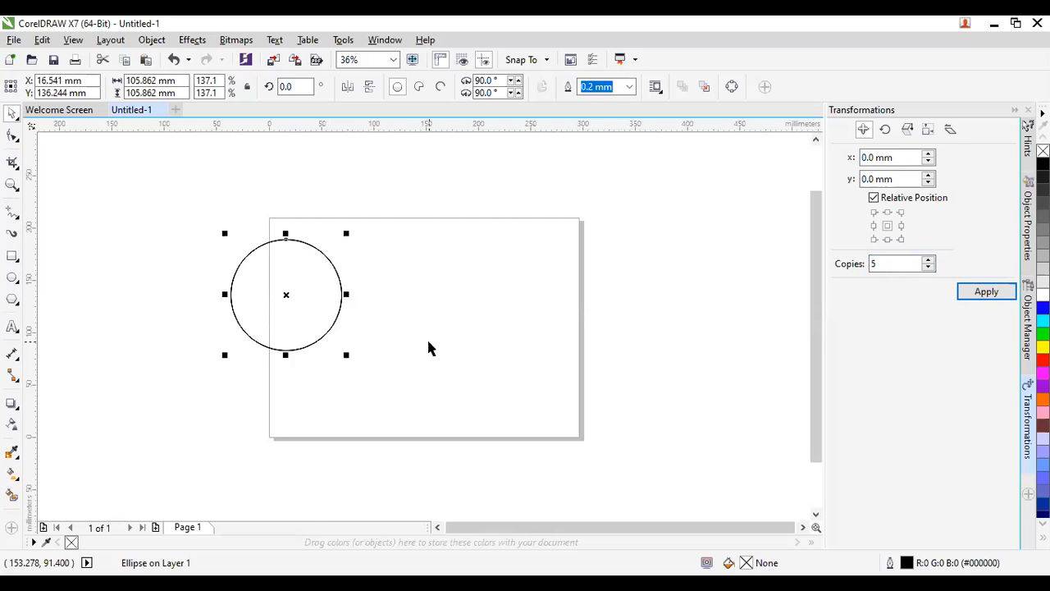
click(352, 321)
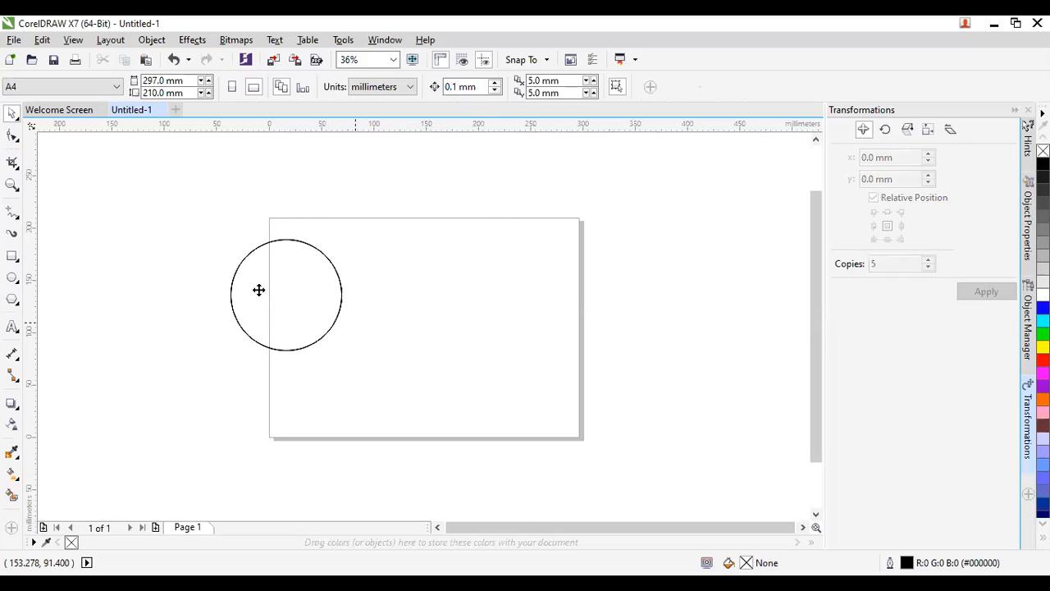
Drag four circle copies out of the stack to spread them across the page.
click(274, 300)
drag(274, 301, 702, 326)
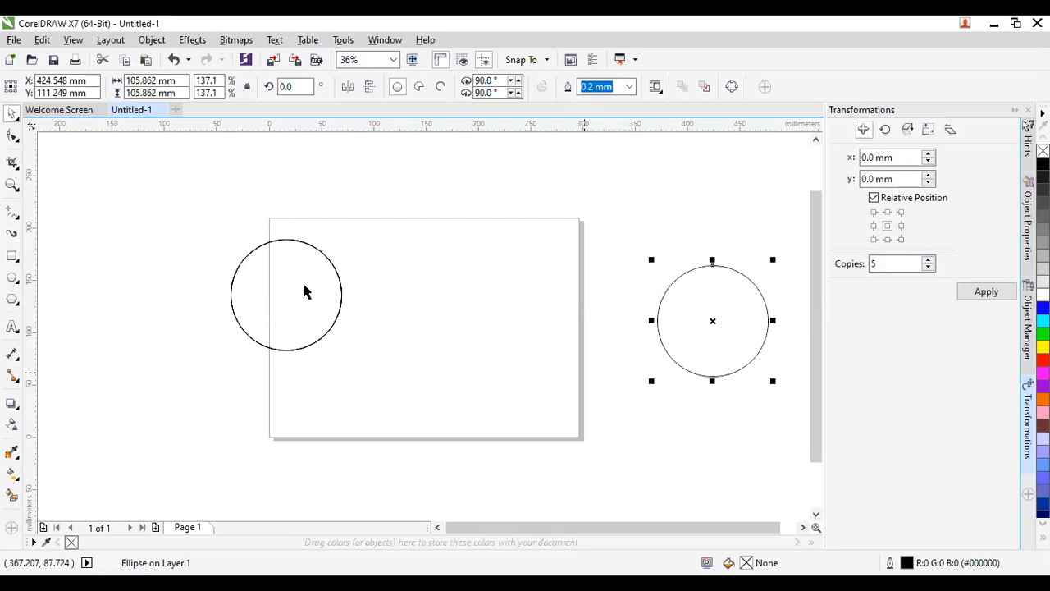
drag(304, 286, 574, 291)
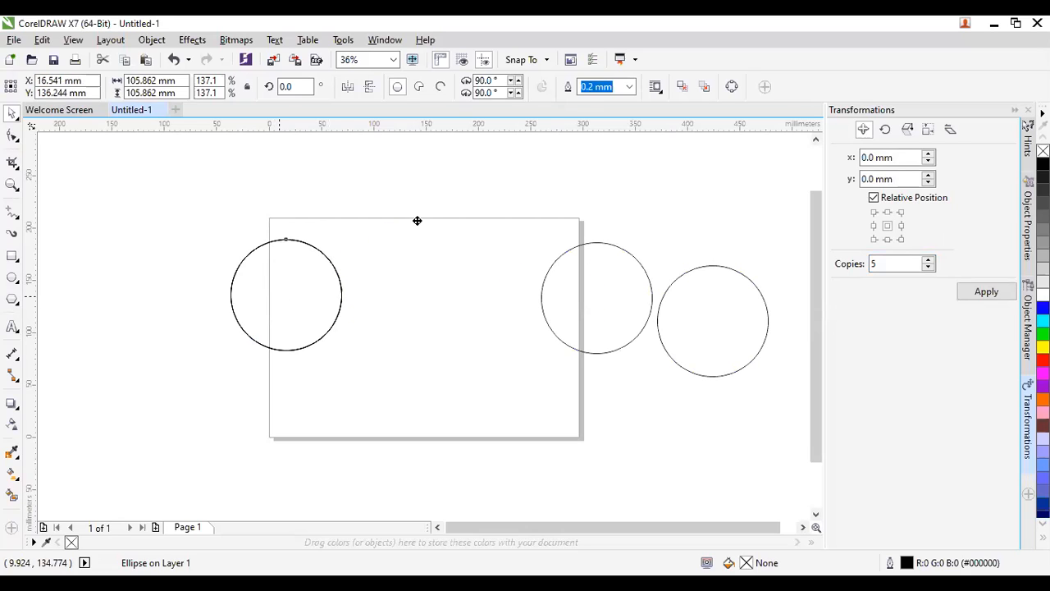
drag(282, 295, 507, 339)
drag(275, 281, 337, 391)
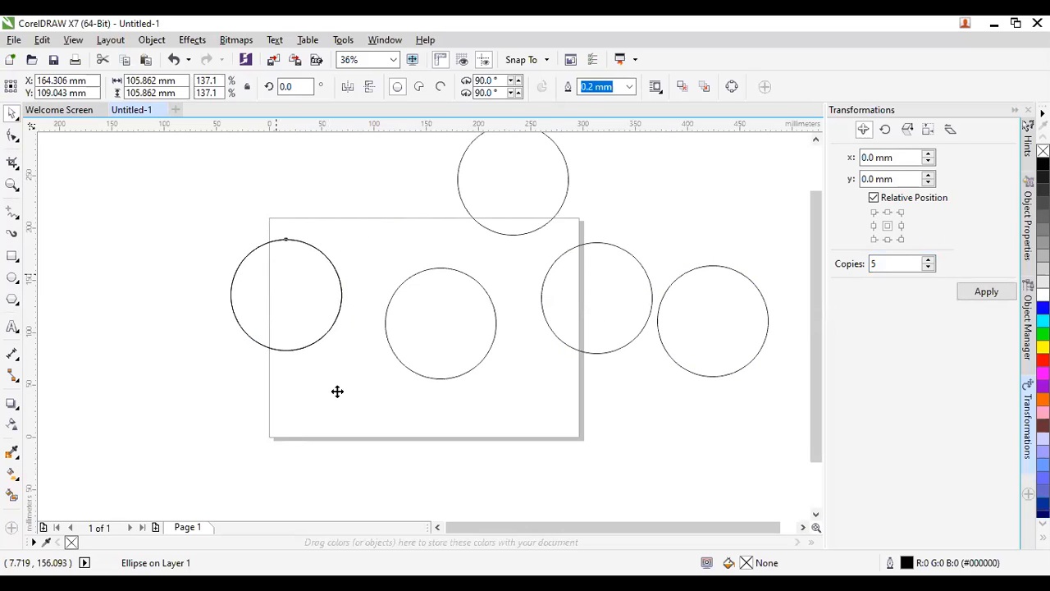
Delete the surplus stacked circle and nudge the rest into a row of five.
click(294, 308)
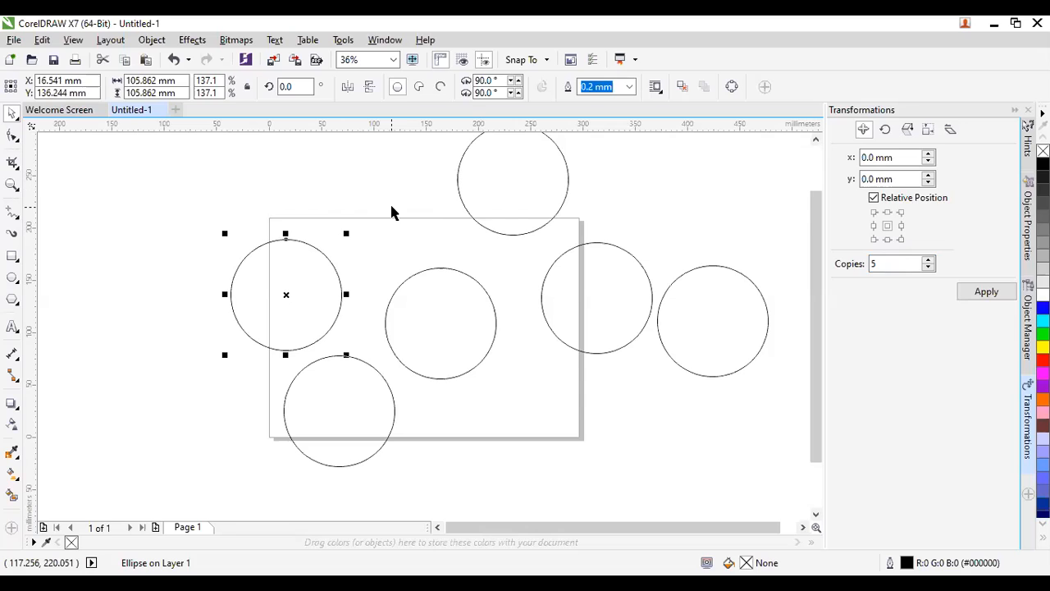
key(Delete)
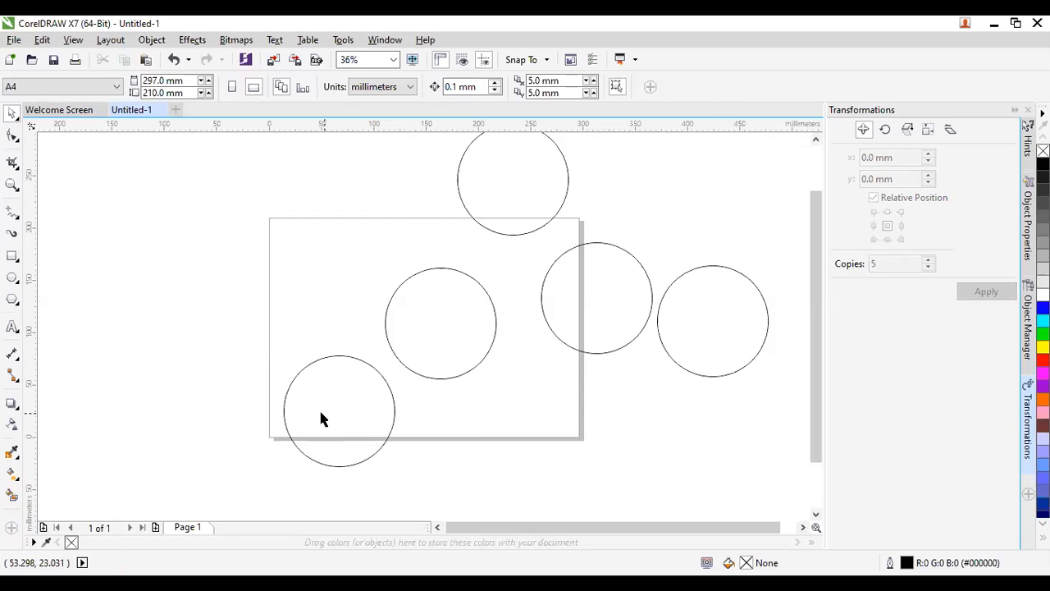
drag(325, 392, 323, 352)
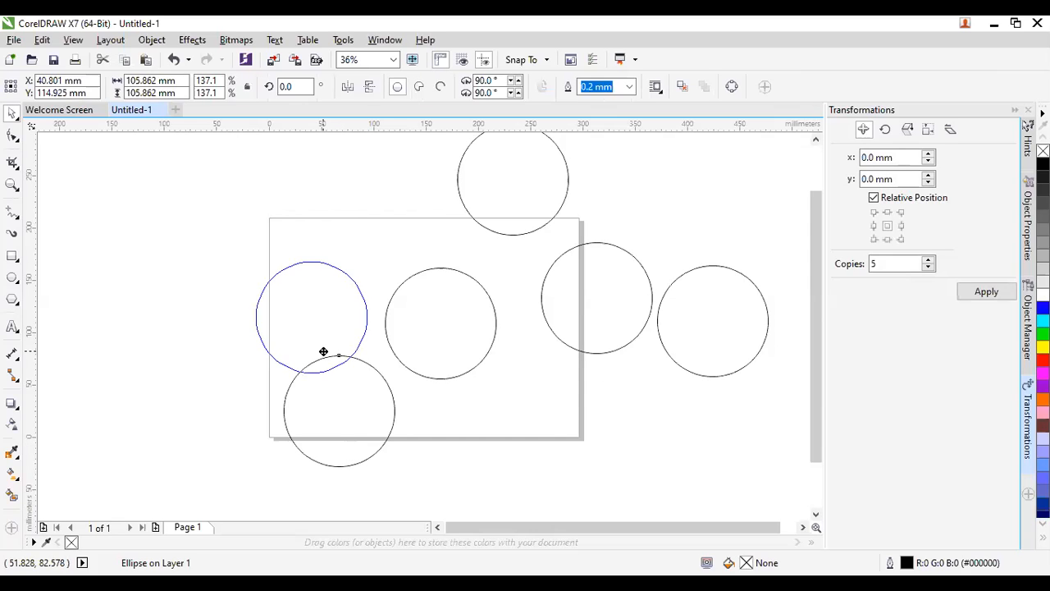
drag(594, 330, 572, 356)
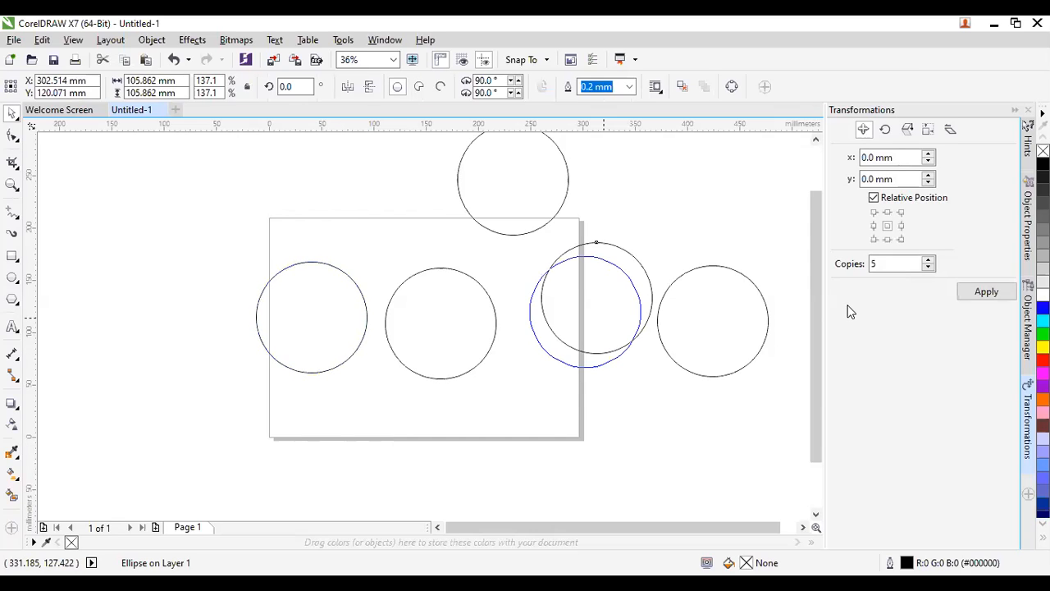
drag(512, 181, 185, 306)
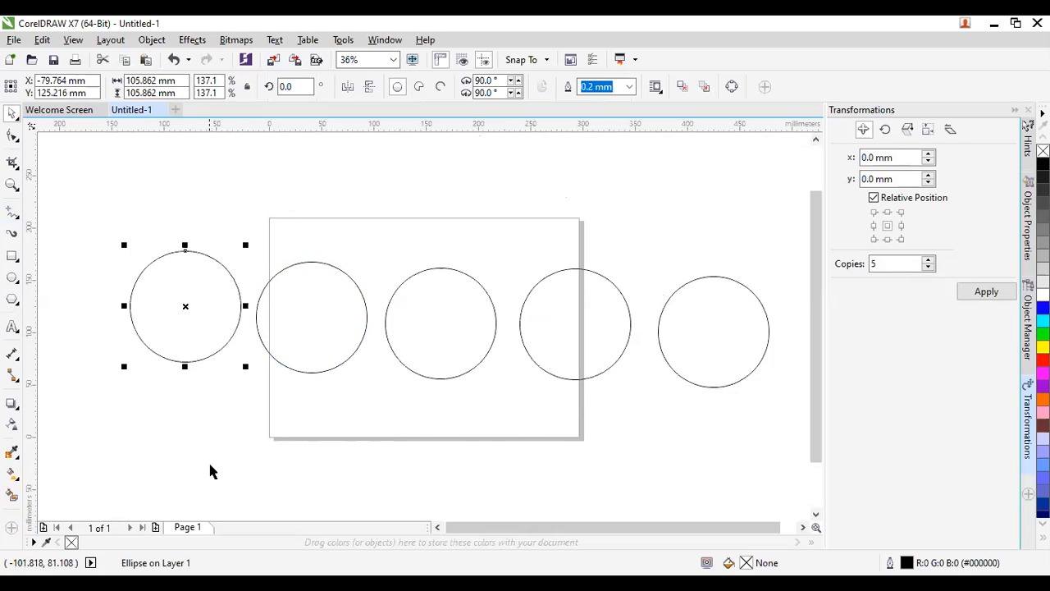
Select all five circles and align their centres into one 610.909 mm-wide horizontal row.
click(237, 455)
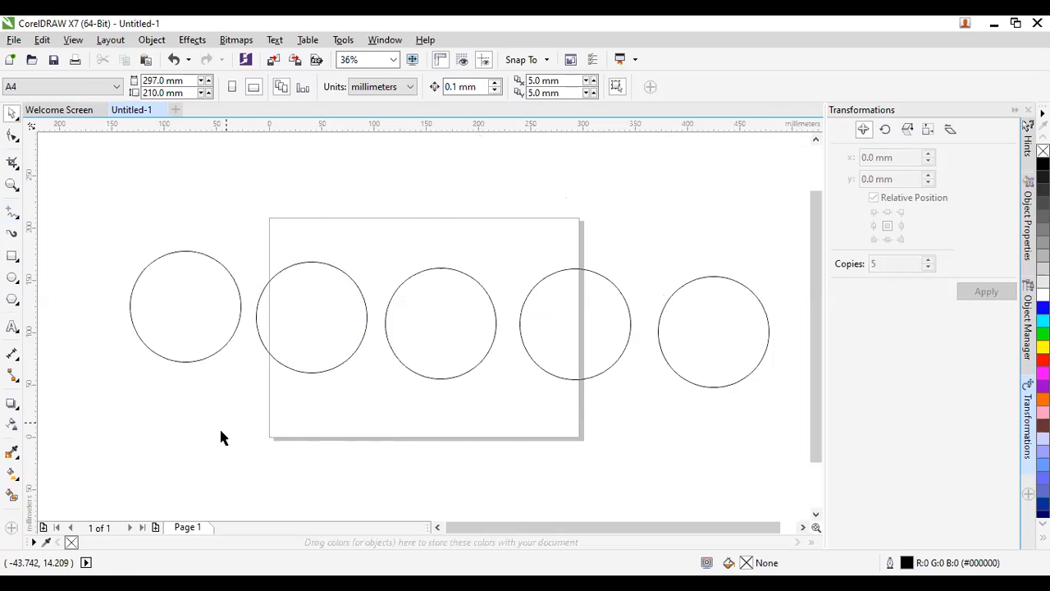
click(201, 303)
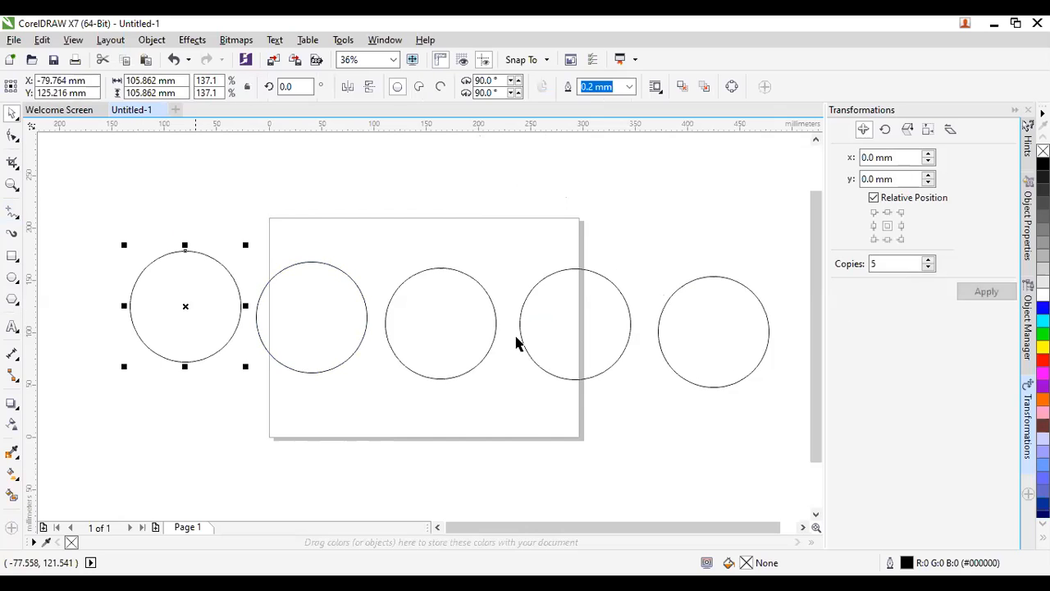
shift+click(322, 324)
shift+click(452, 340)
shift+click(584, 341)
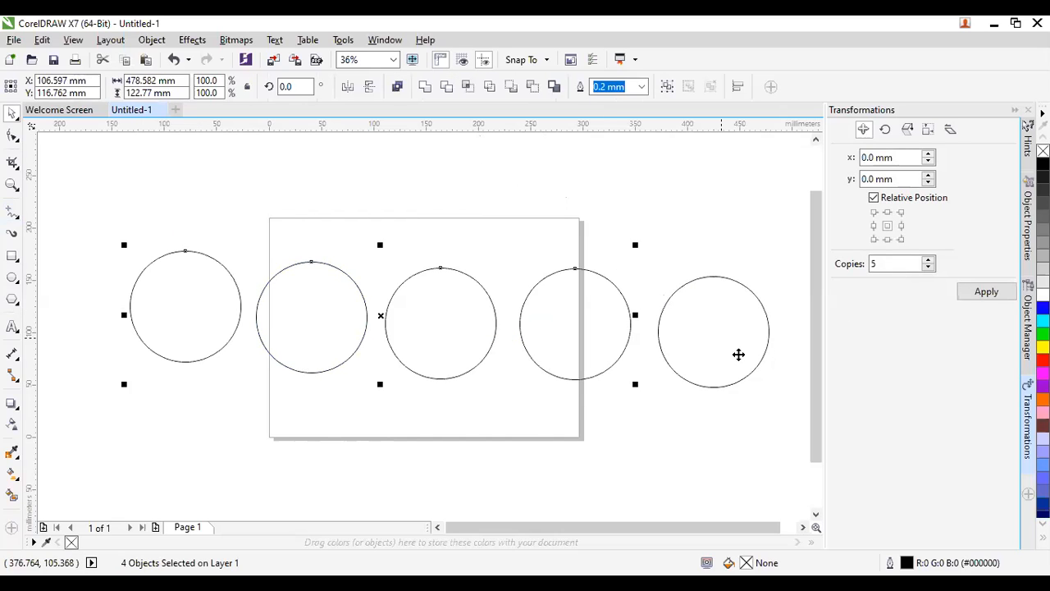
shift+click(721, 337)
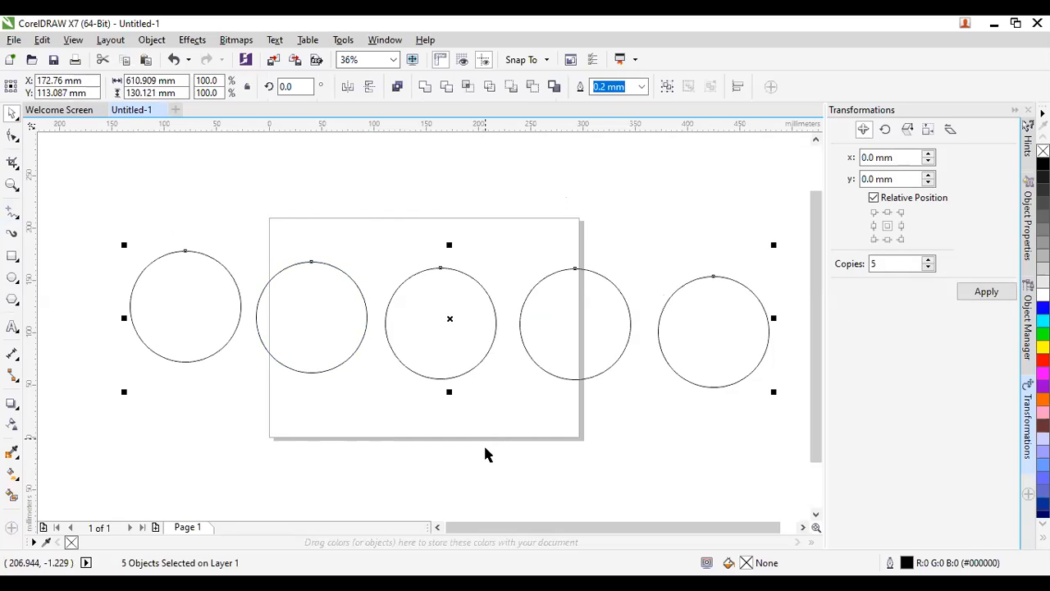
key(e)
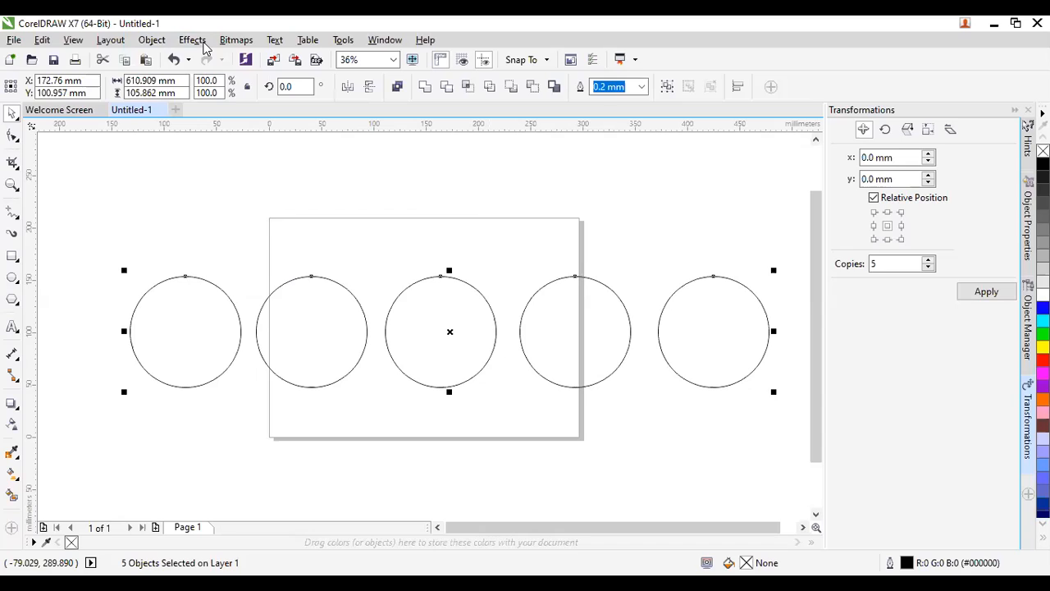
click(193, 41)
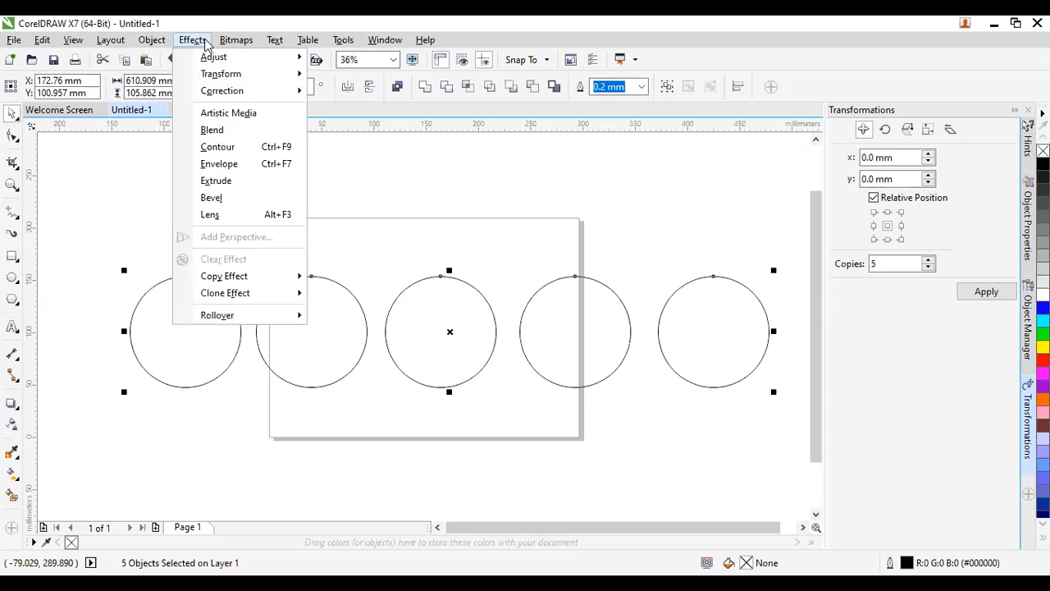
key(Right)
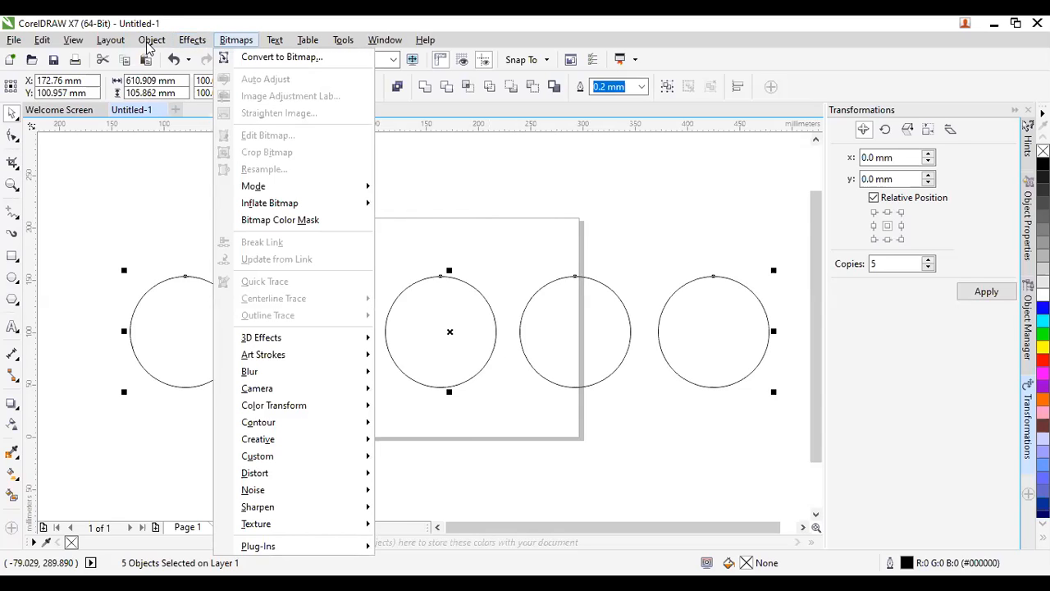
click(149, 46)
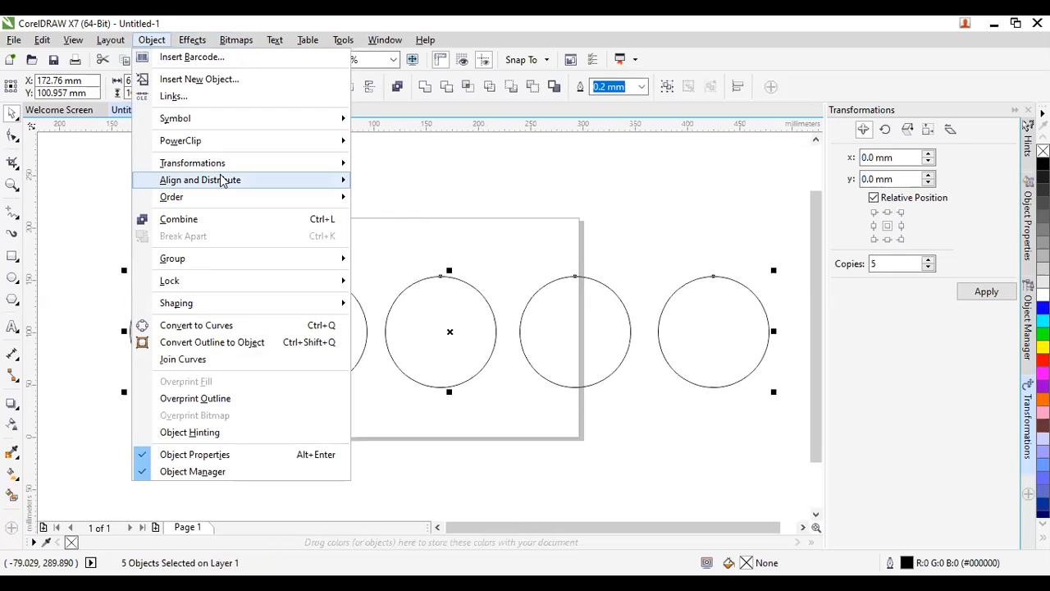
mouse_move(221, 180)
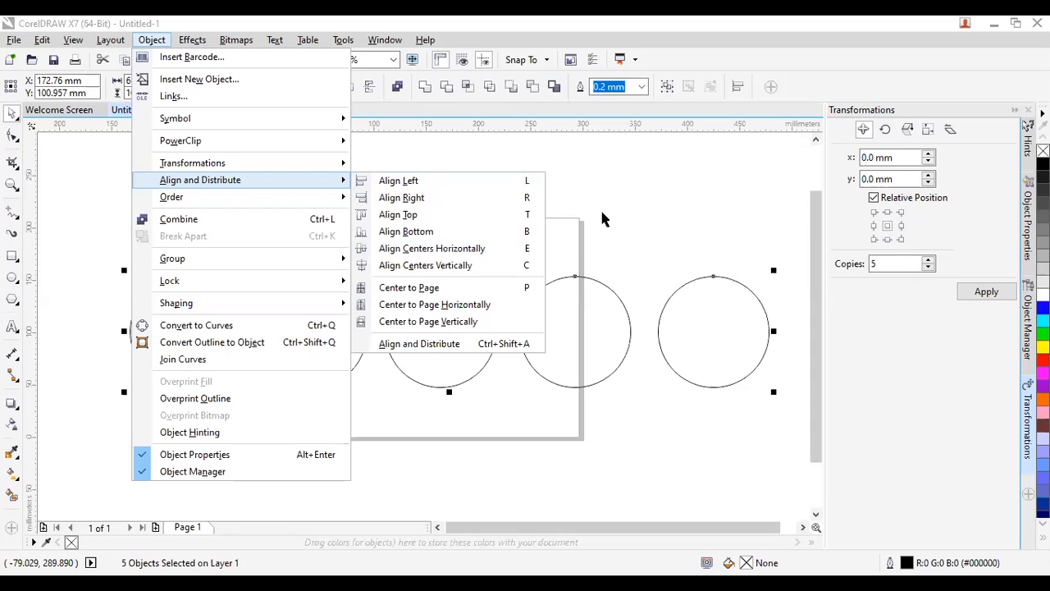
click(547, 239)
click(431, 230)
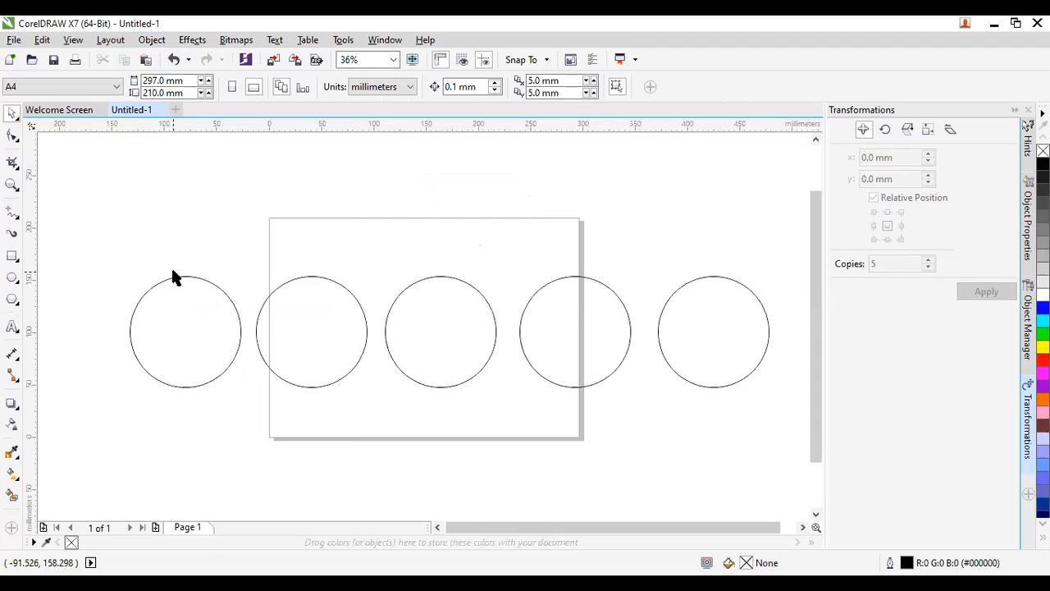
Select the leftmost circle together with the second circle.
click(176, 320)
shift+click(331, 336)
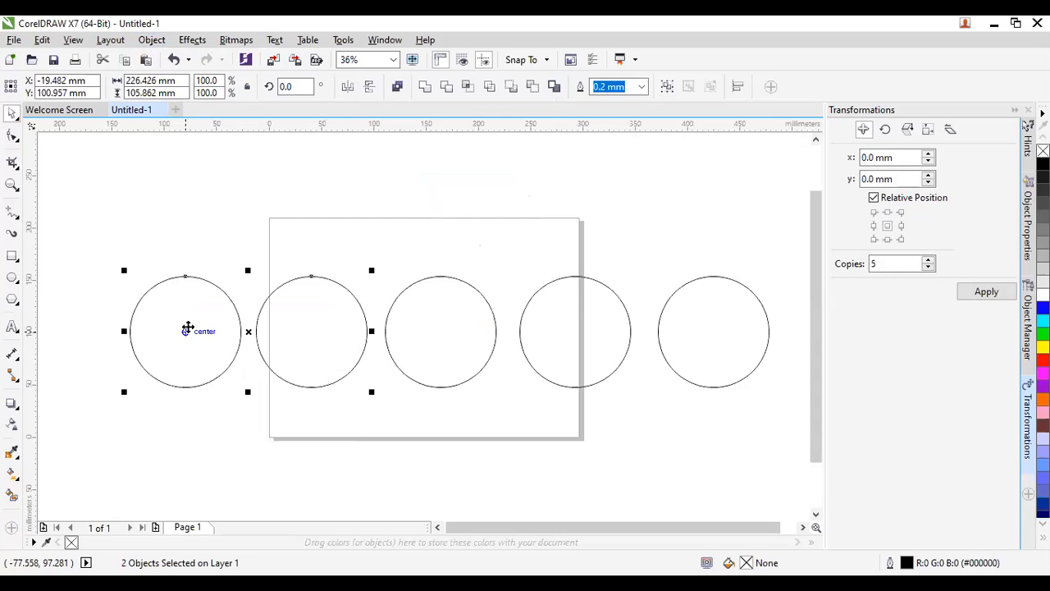
click(188, 325)
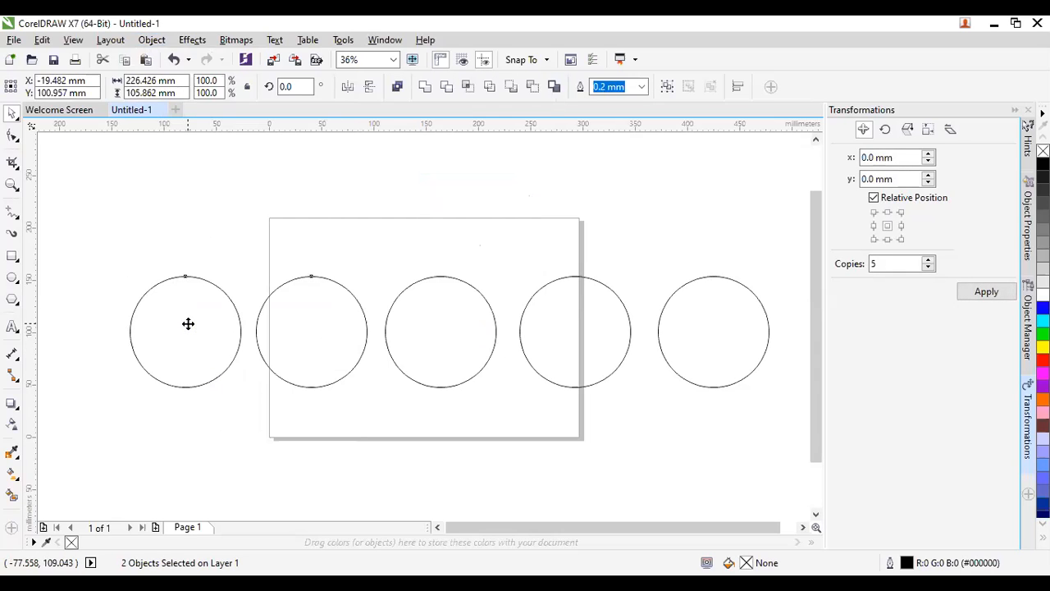
Move the two left circles below the other three, then shift all five onto the page.
drag(188, 324, 514, 424)
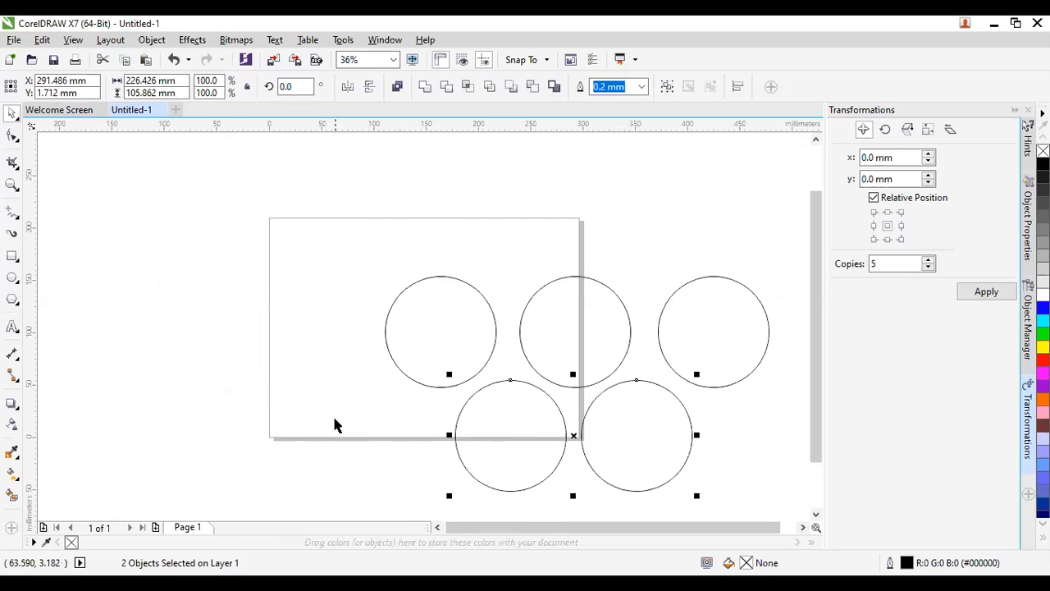
drag(256, 214, 761, 529)
drag(610, 398, 511, 439)
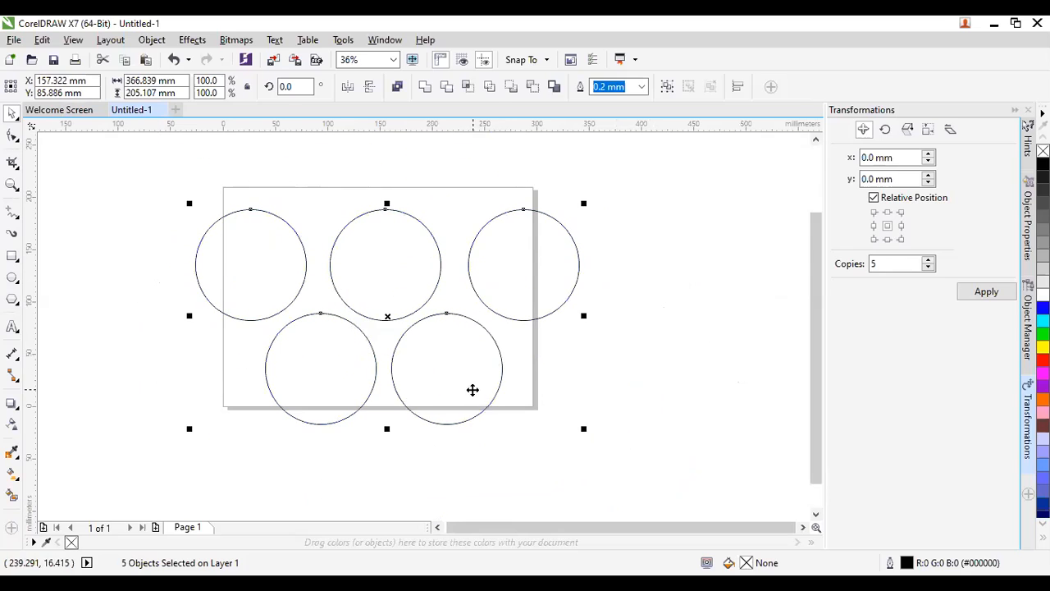
click(572, 466)
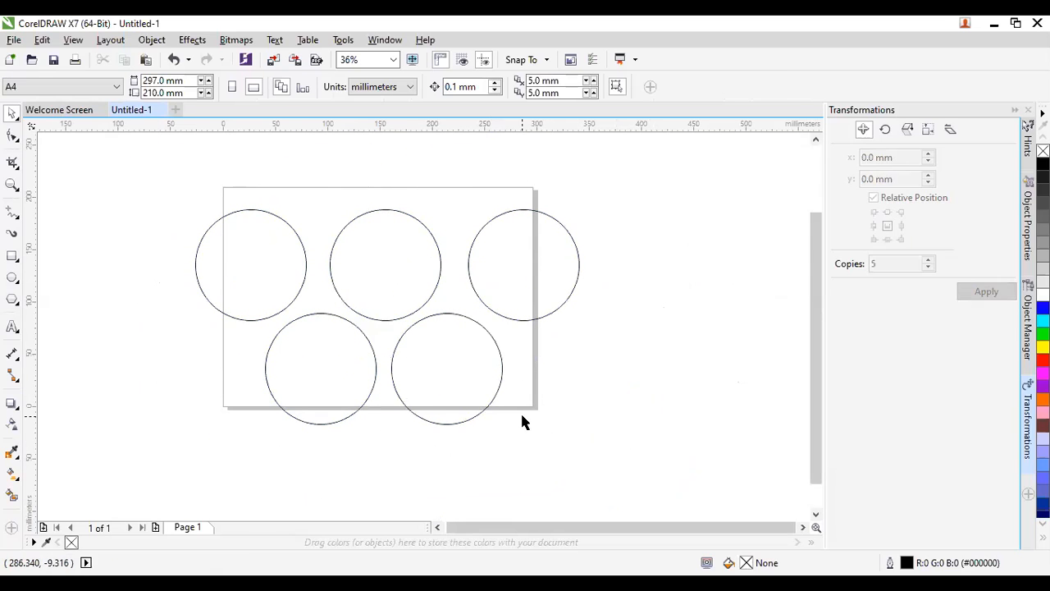
Set the page size to A0 in landscape orientation, then select the top three circles.
click(55, 88)
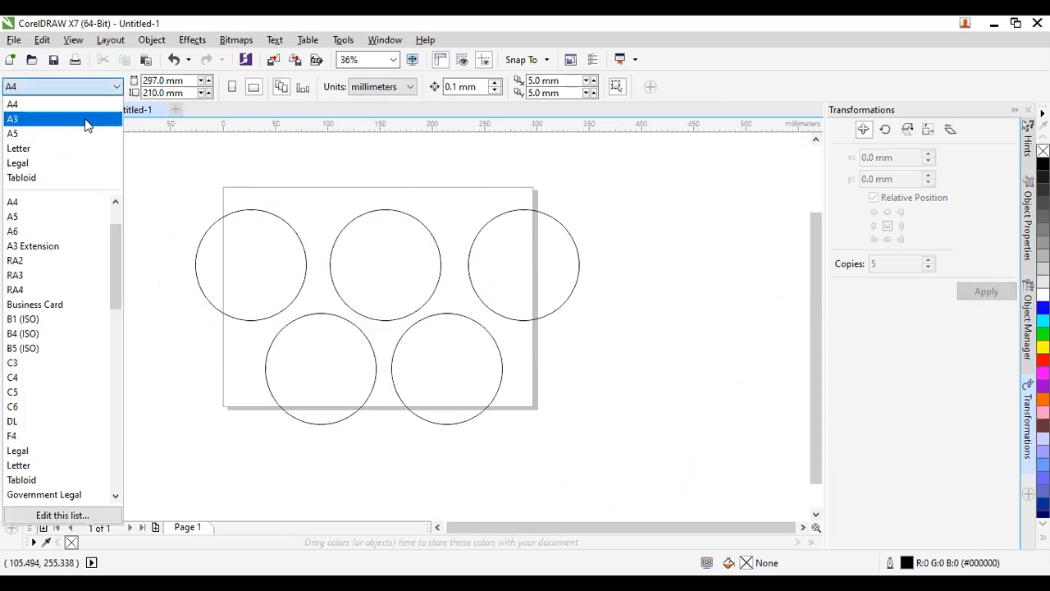
click(265, 205)
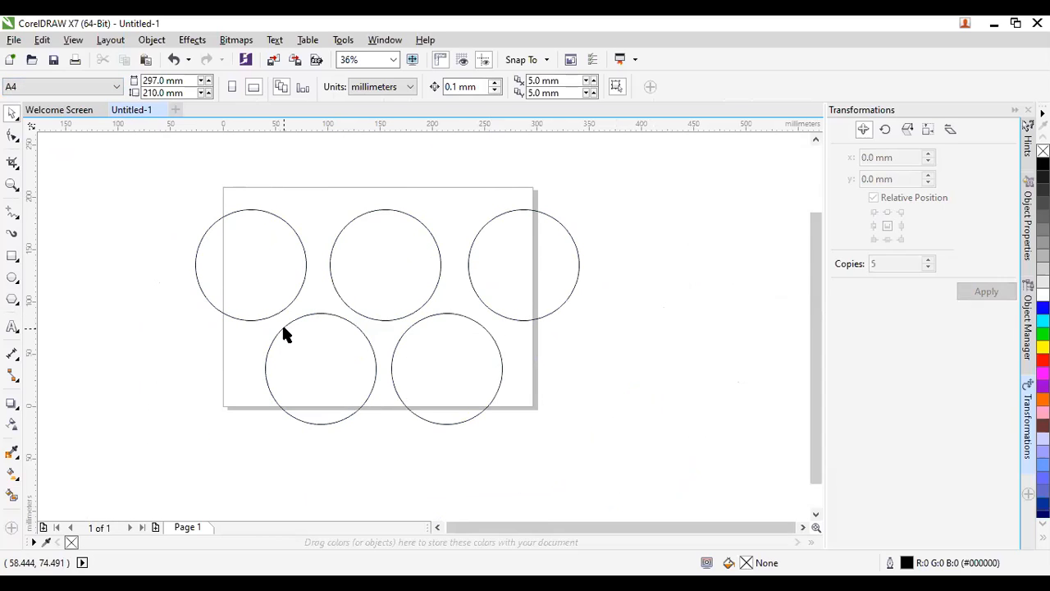
click(100, 85)
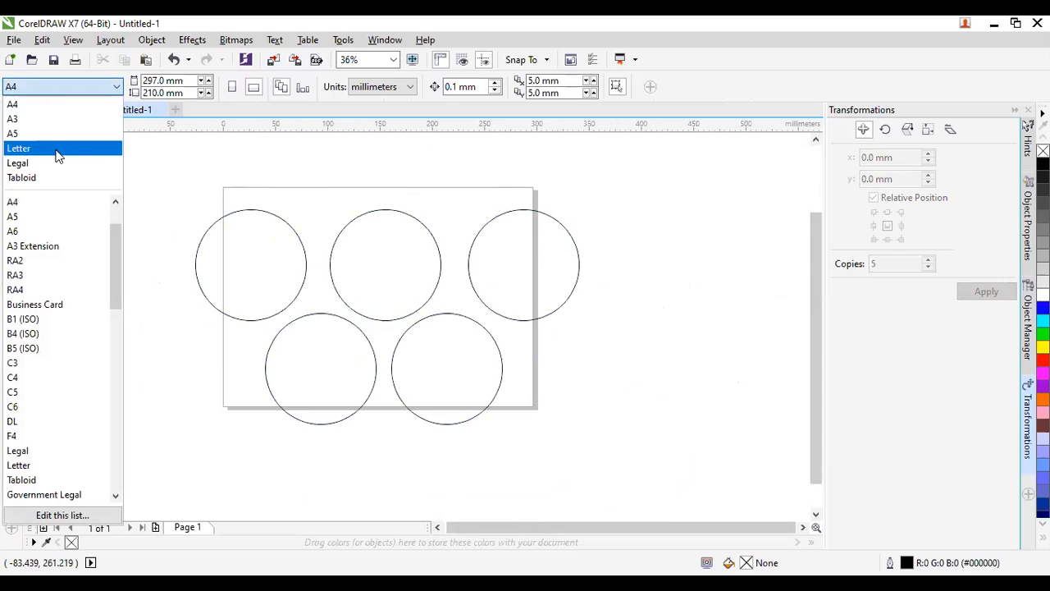
scroll(23, 271, up, 2)
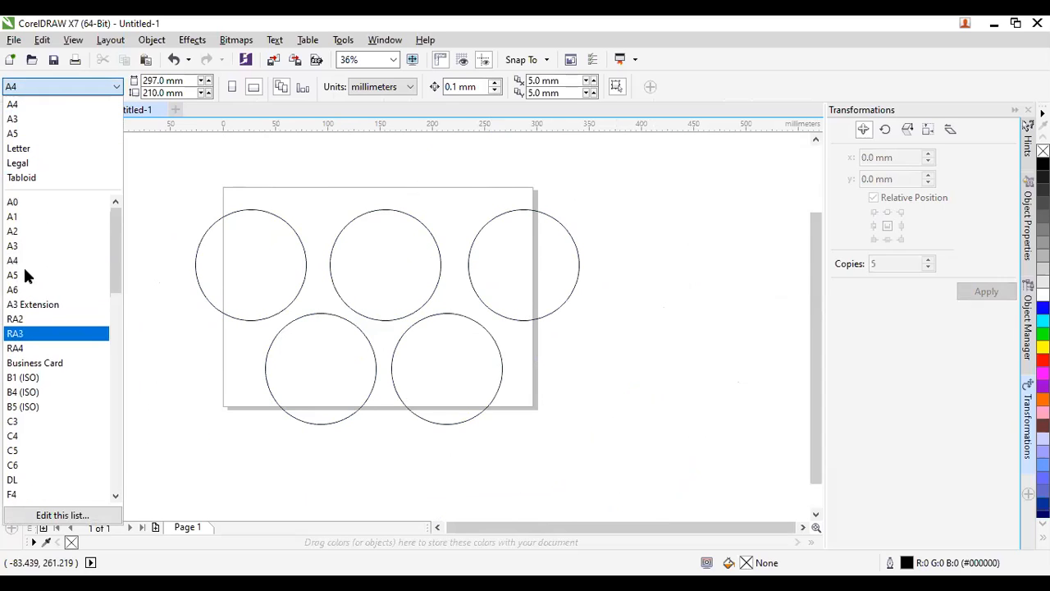
click(62, 206)
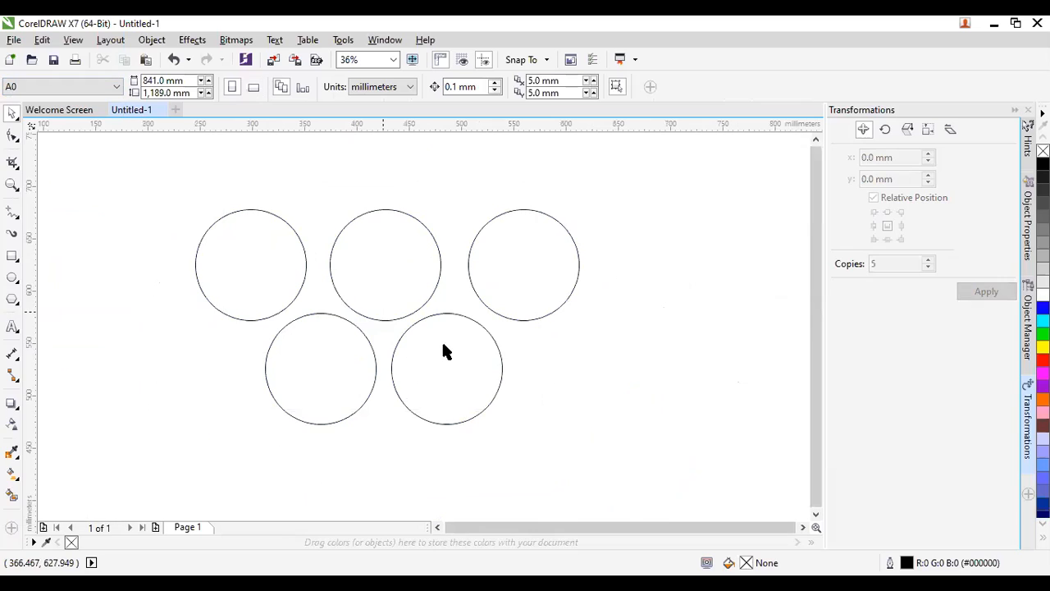
scroll(437, 341, down, 2)
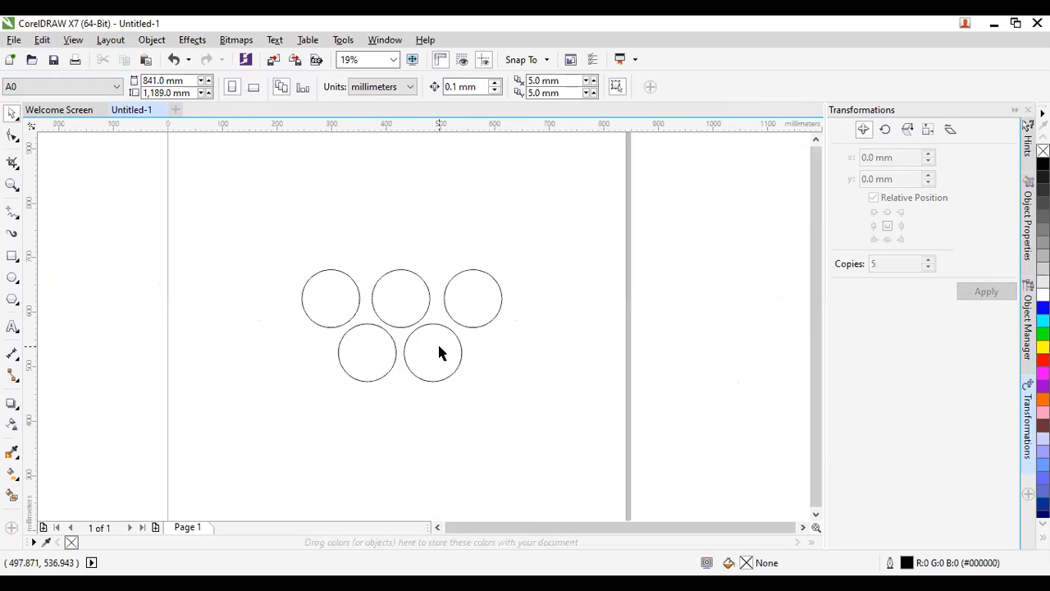
click(253, 87)
drag(261, 254, 542, 343)
scroll(410, 363, up, 2)
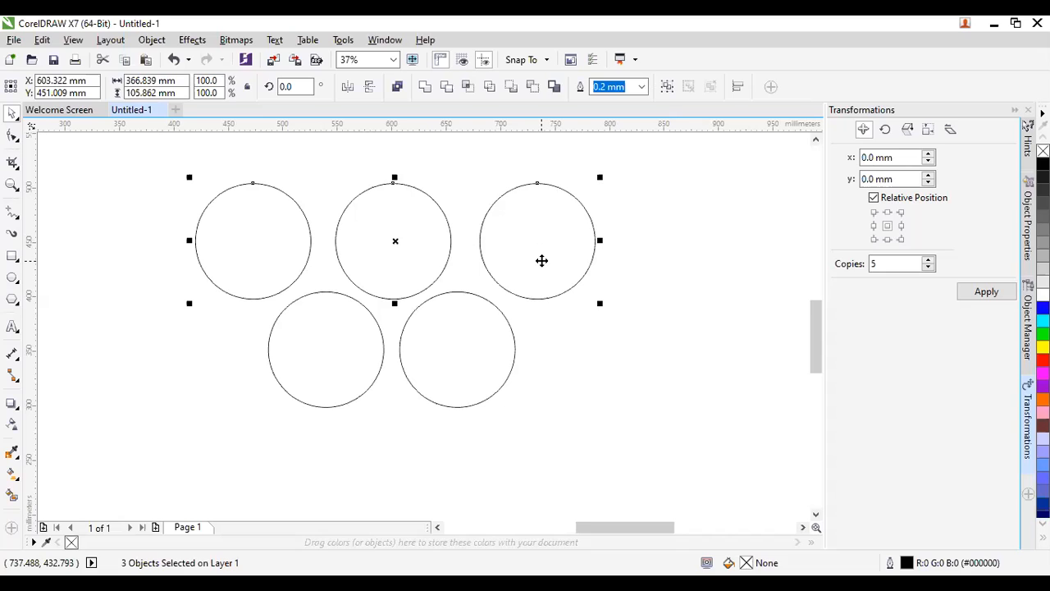
Move the top-left and top-right circles inward so they sit closer to the middle circle.
click(398, 386)
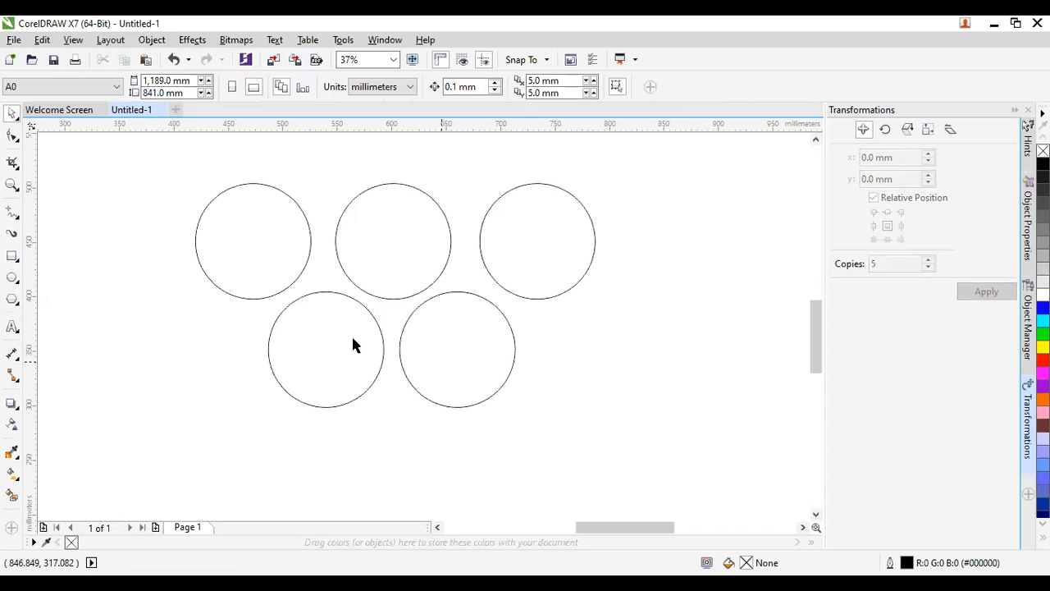
click(262, 264)
click(262, 270)
drag(261, 270, 278, 270)
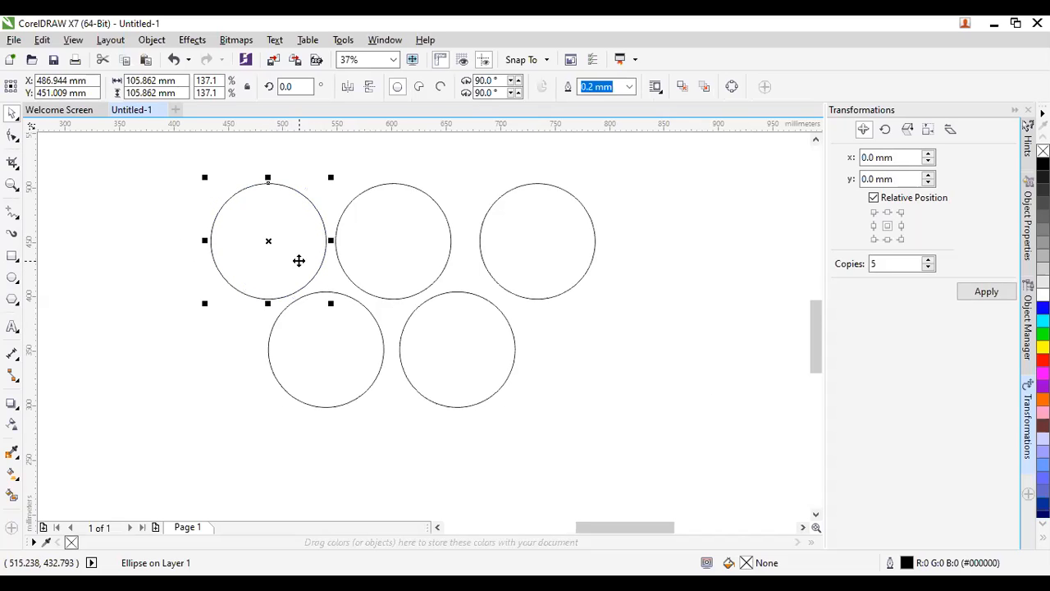
click(544, 249)
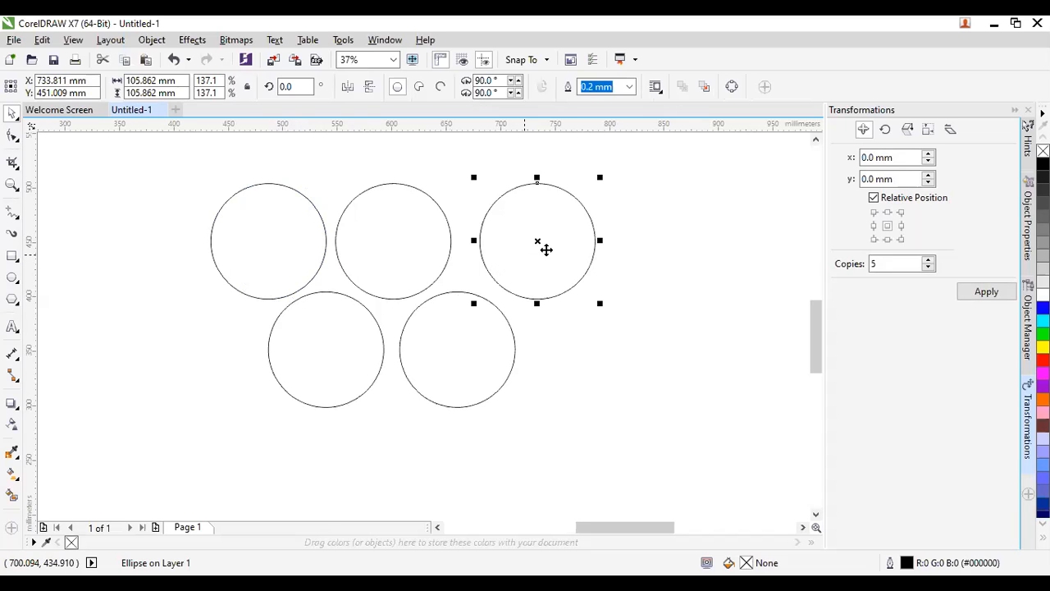
click(549, 250)
drag(549, 249, 527, 246)
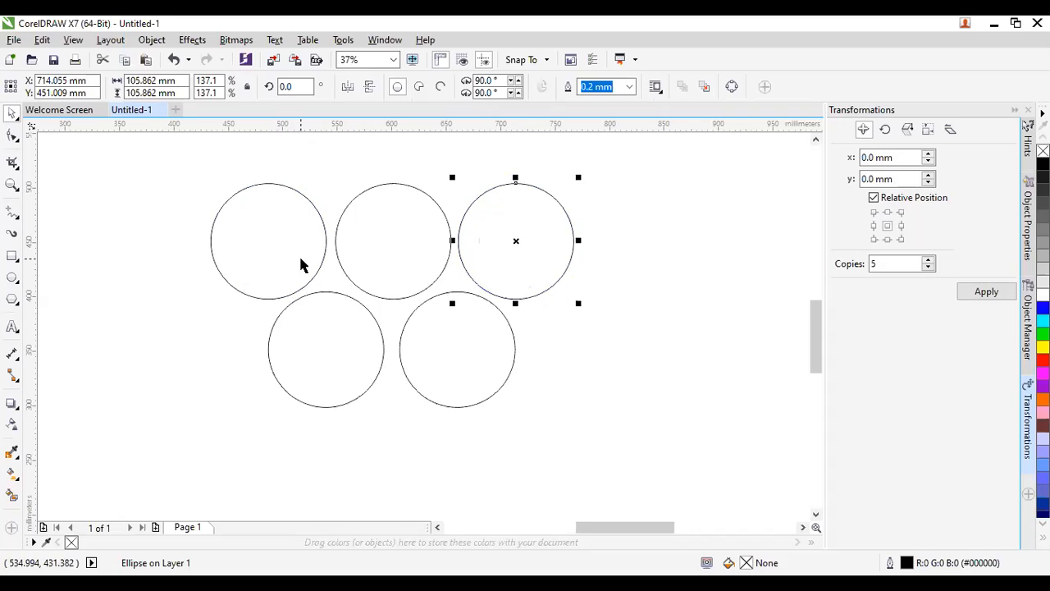
click(274, 274)
key(Right)
key(Right)
key(Right)
key(Right)
key(Right)
key(Right)
key(Right)
key(Right)
key(Right)
key(Right)
key(Right)
key(Right)
key(Right)
key(Right)
key(Right)
key(Right)
key(Right)
key(Right)
key(Right)
key(Right)
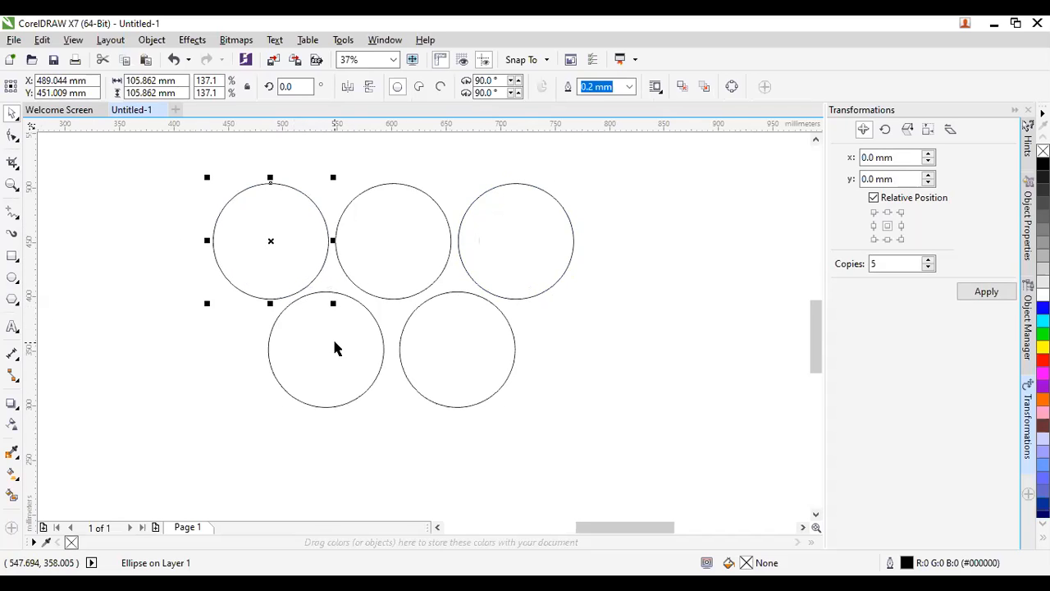
Raise the bottom-left and bottom-right circles so they overlap the top row.
click(328, 369)
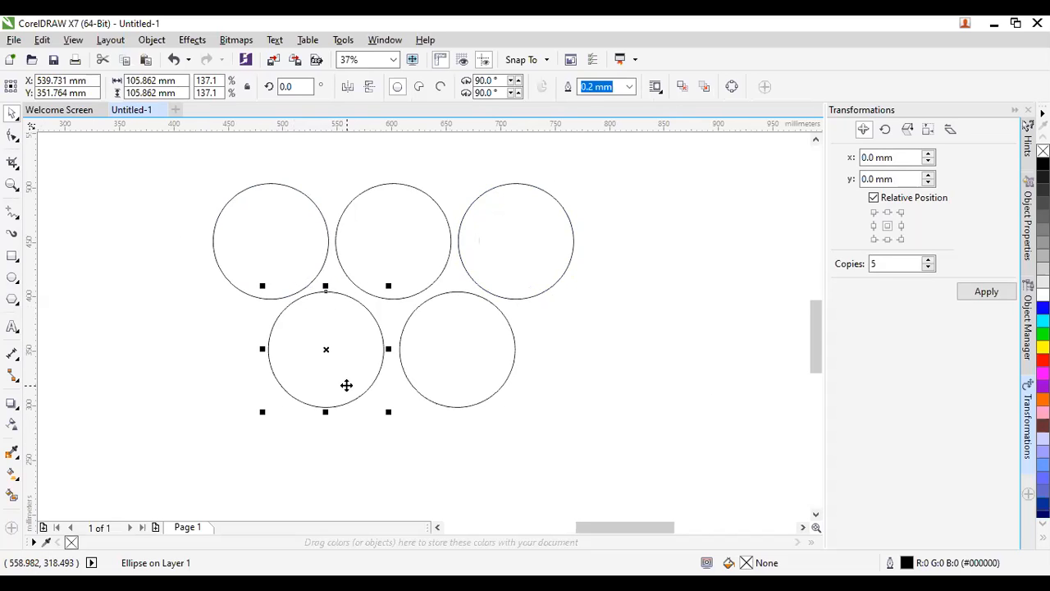
drag(347, 385, 347, 345)
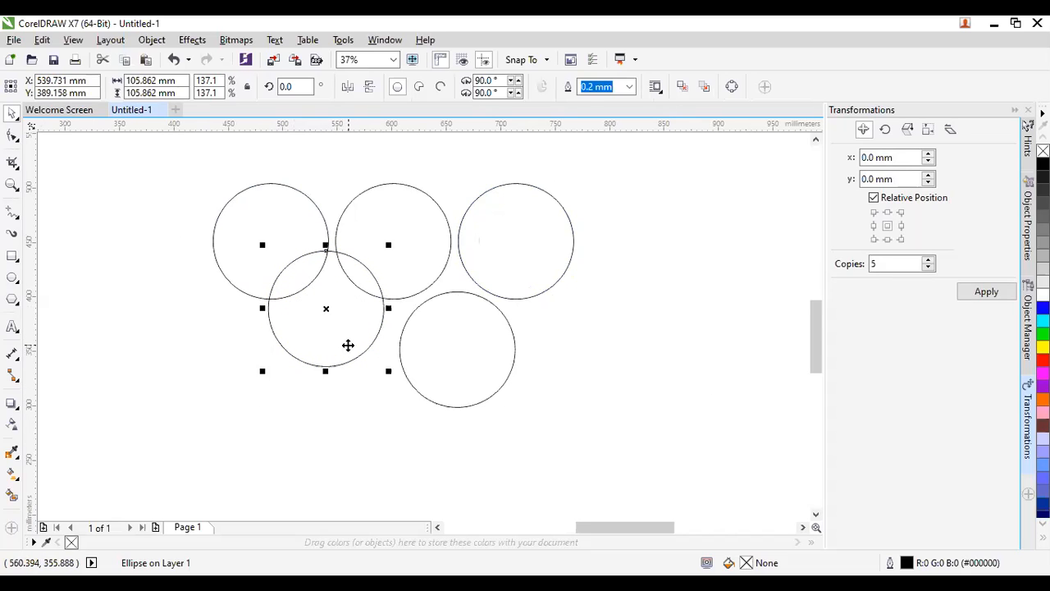
click(469, 394)
drag(477, 395, 478, 354)
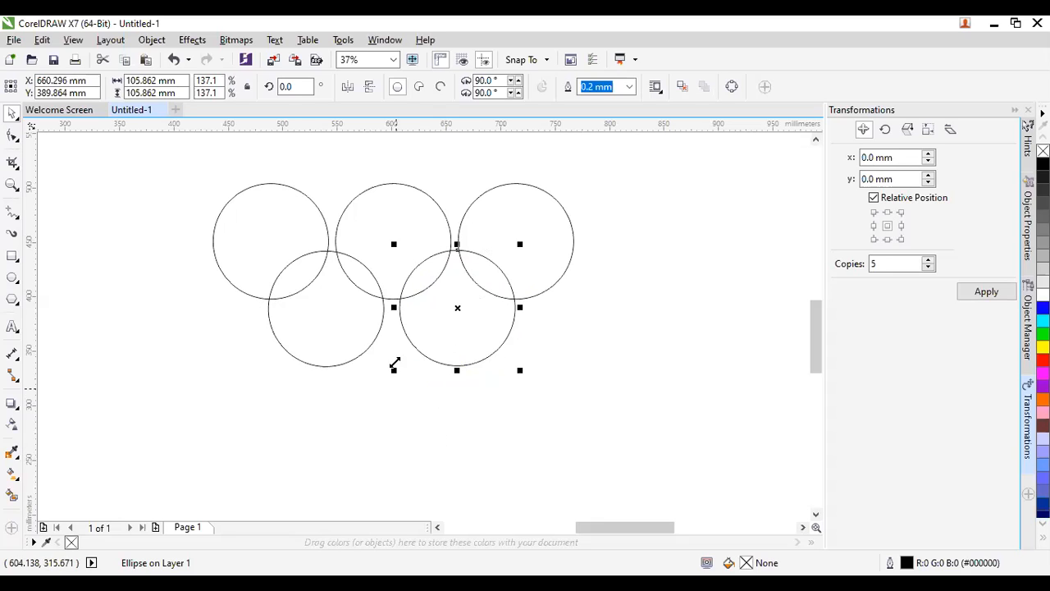
click(327, 402)
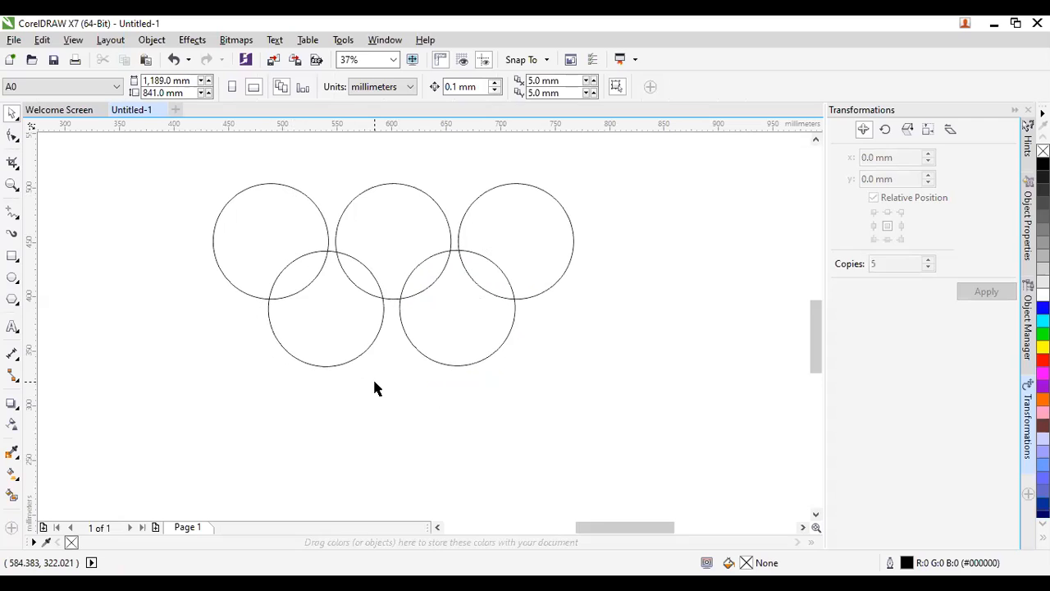
Group the top-left and top-middle rings and centre them over the lower-left ring.
click(256, 217)
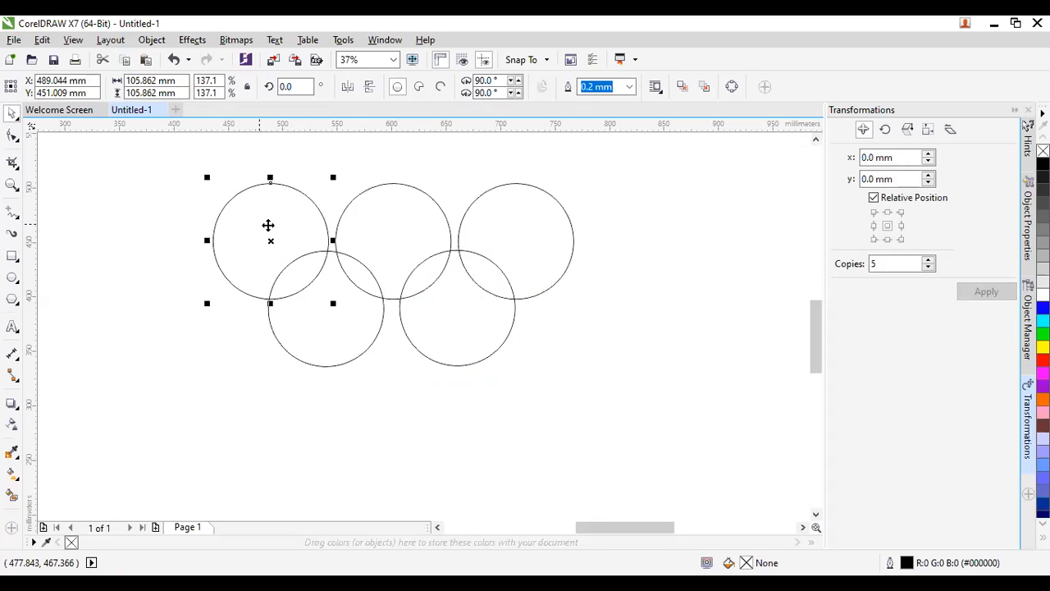
shift+click(388, 254)
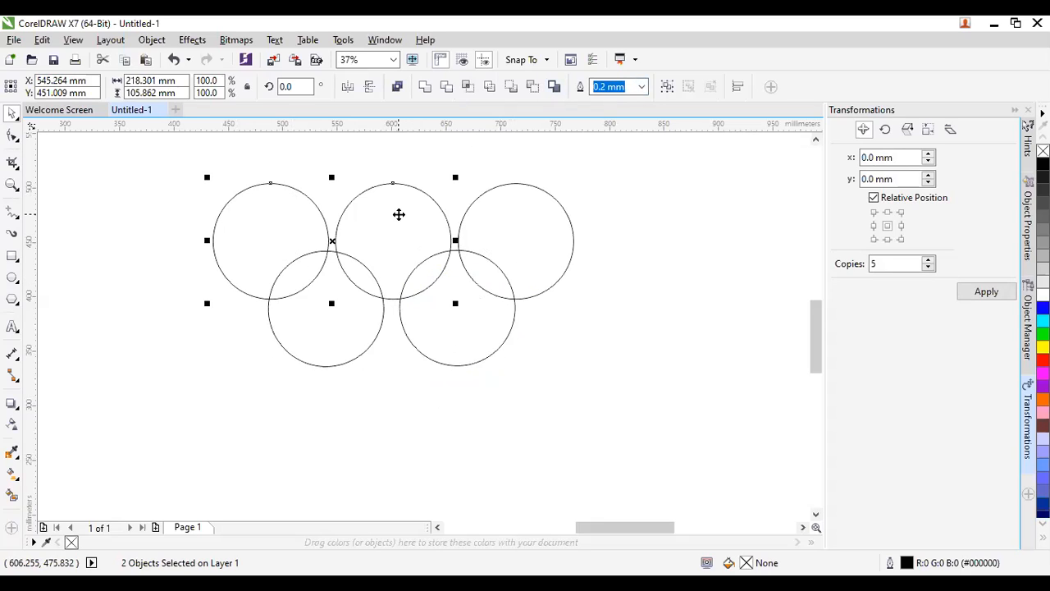
right_click(399, 214)
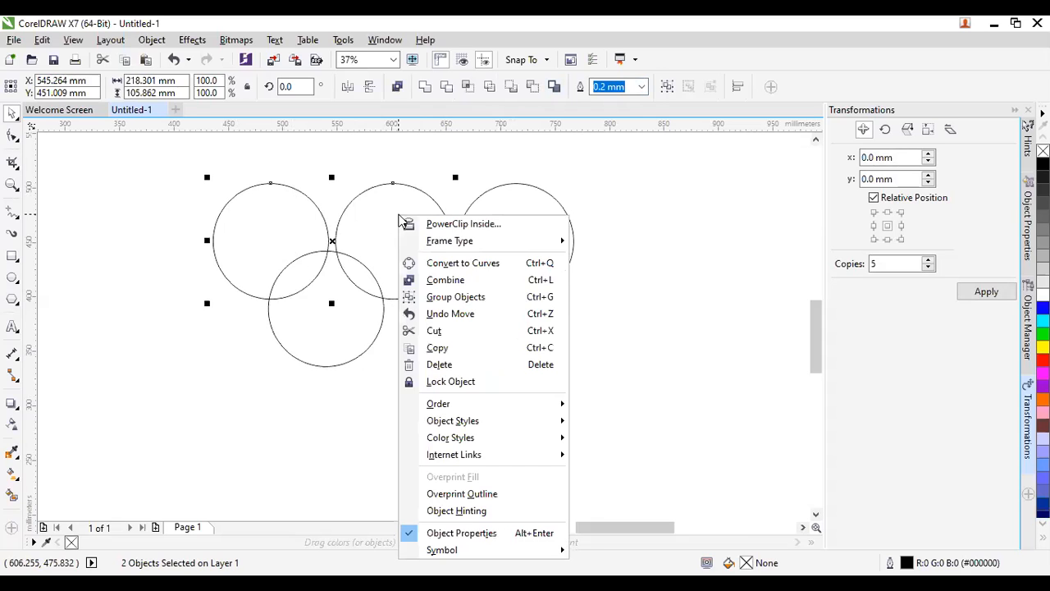
click(443, 297)
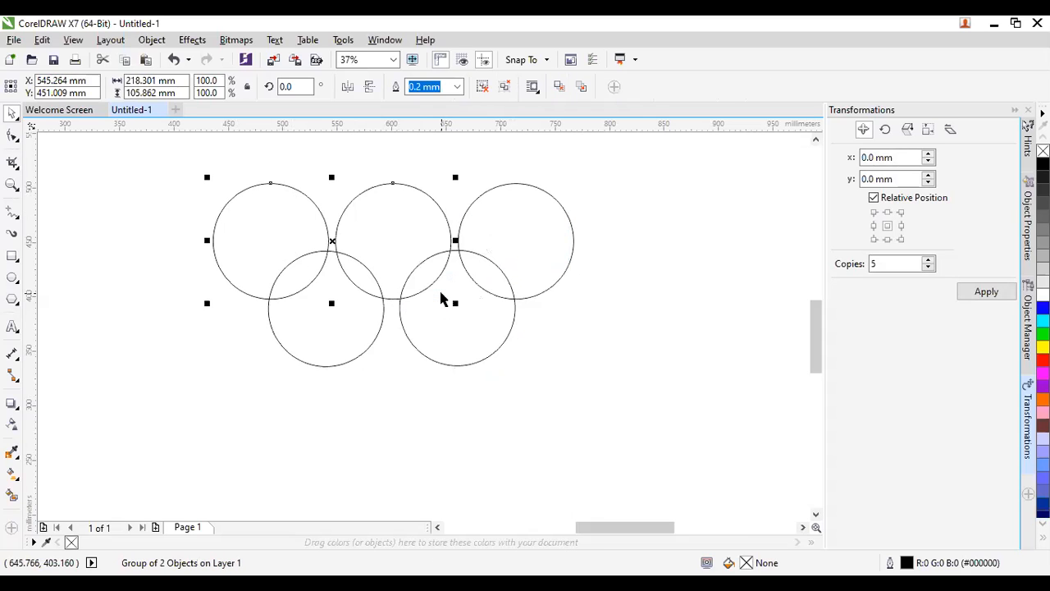
shift+click(346, 351)
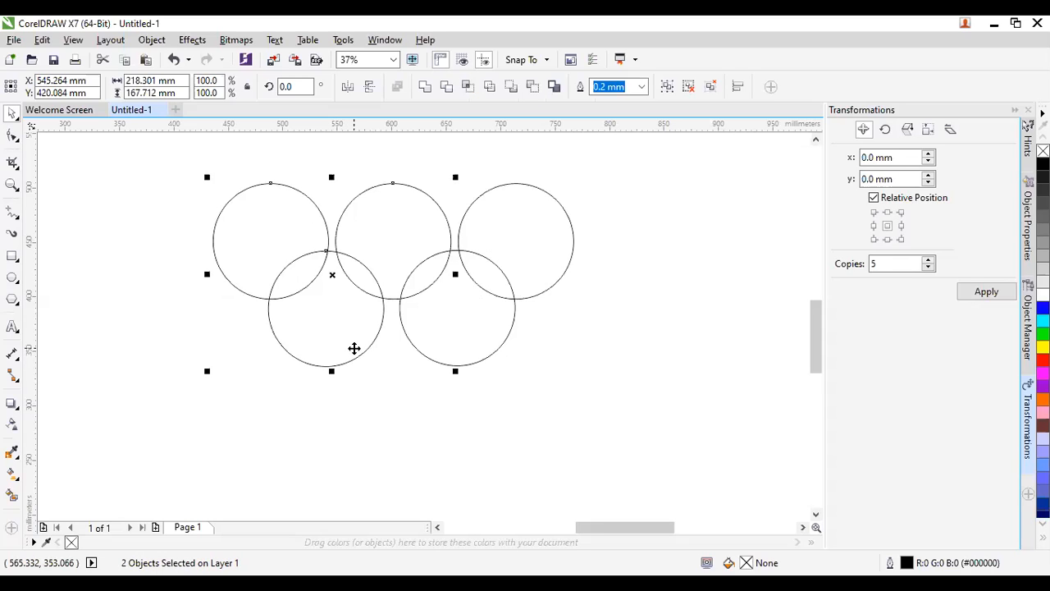
key(Left)
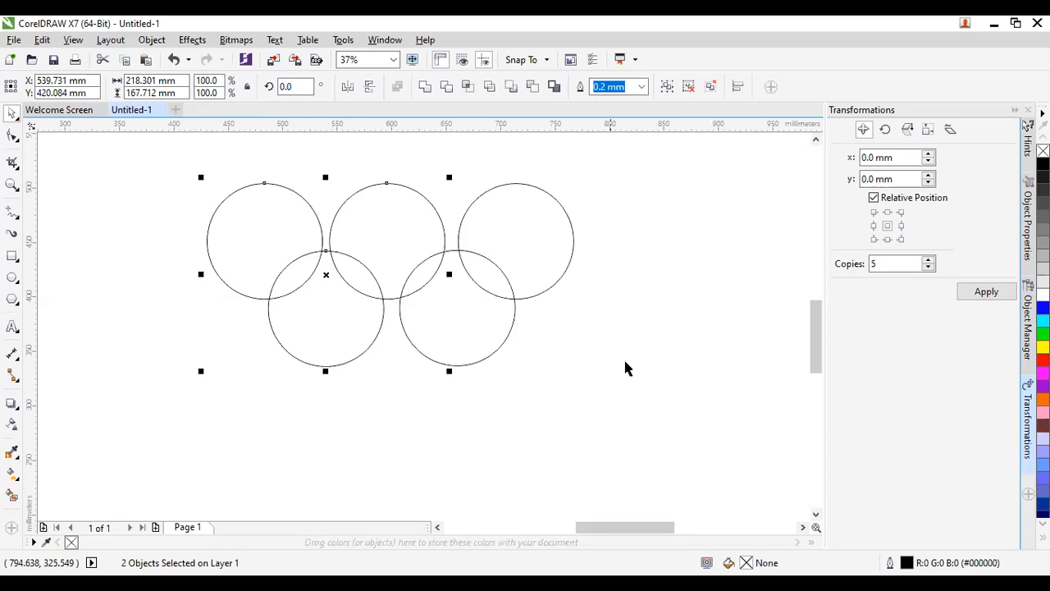
Ungroup the top-left and top-middle rings so they are separate again.
click(656, 355)
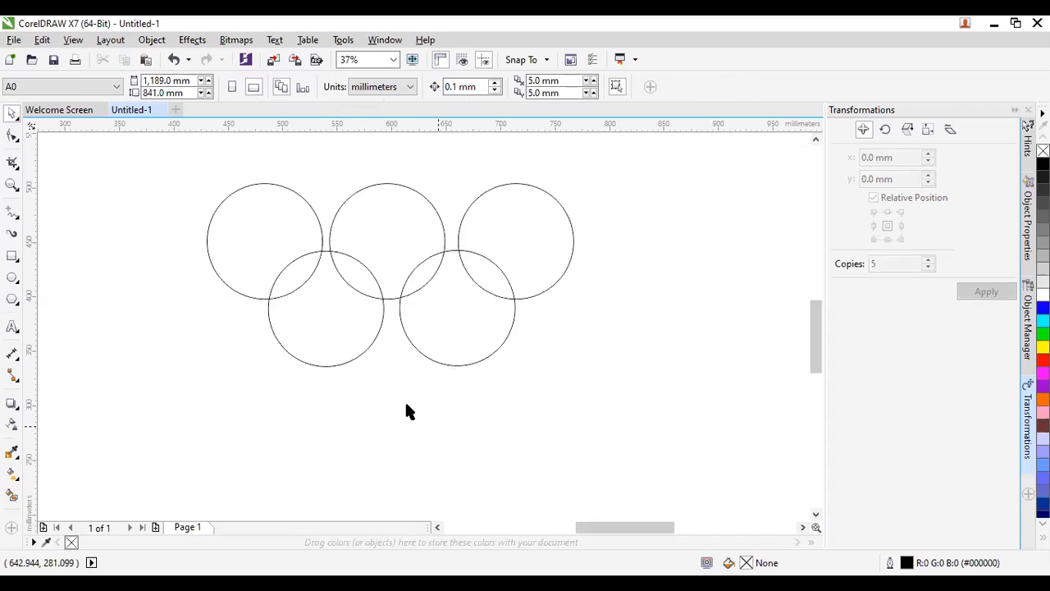
click(289, 237)
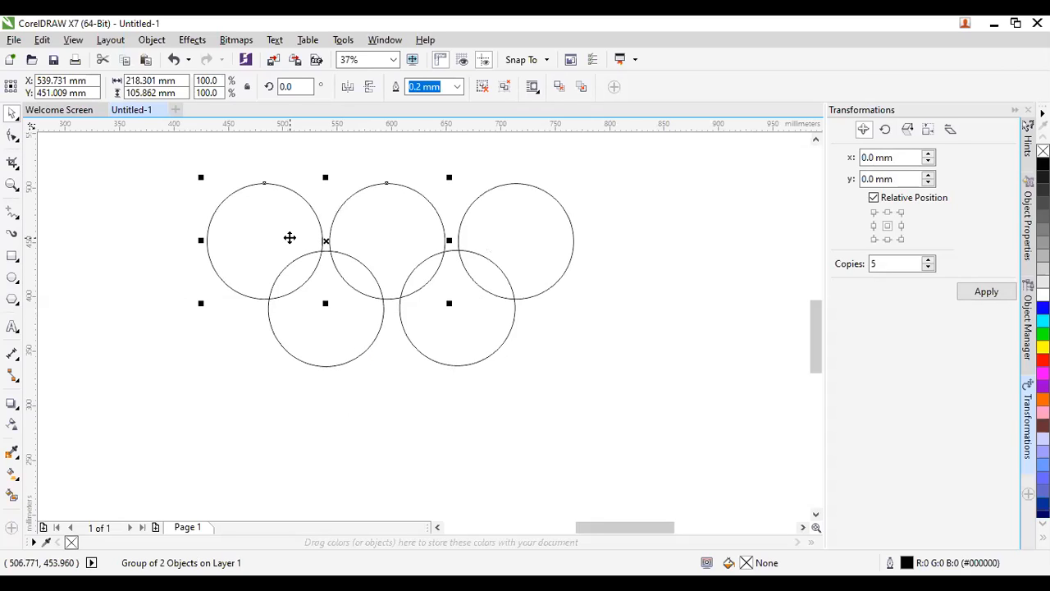
right_click(289, 237)
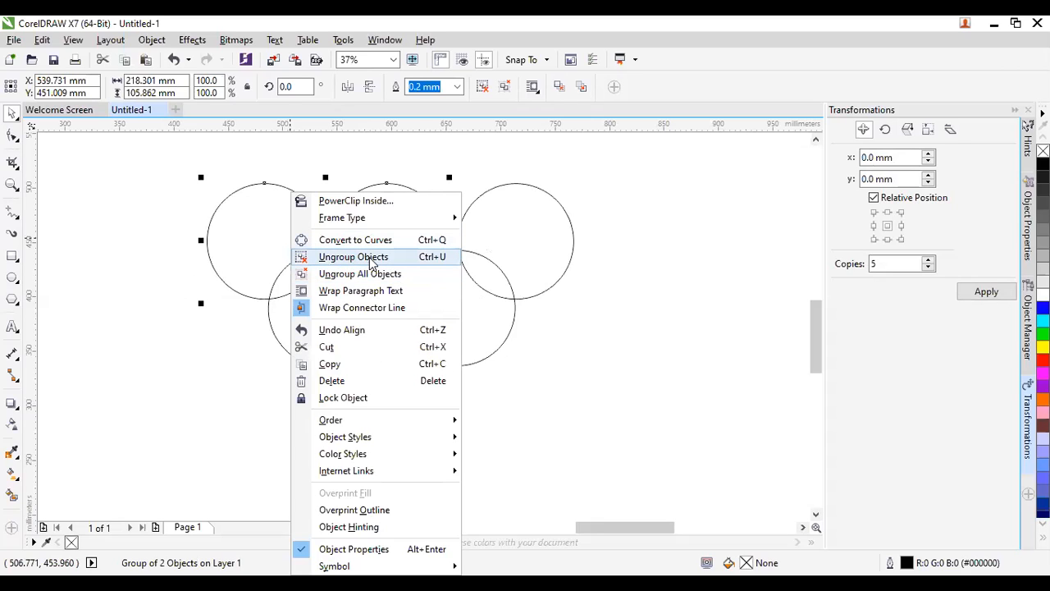
click(371, 259)
click(569, 365)
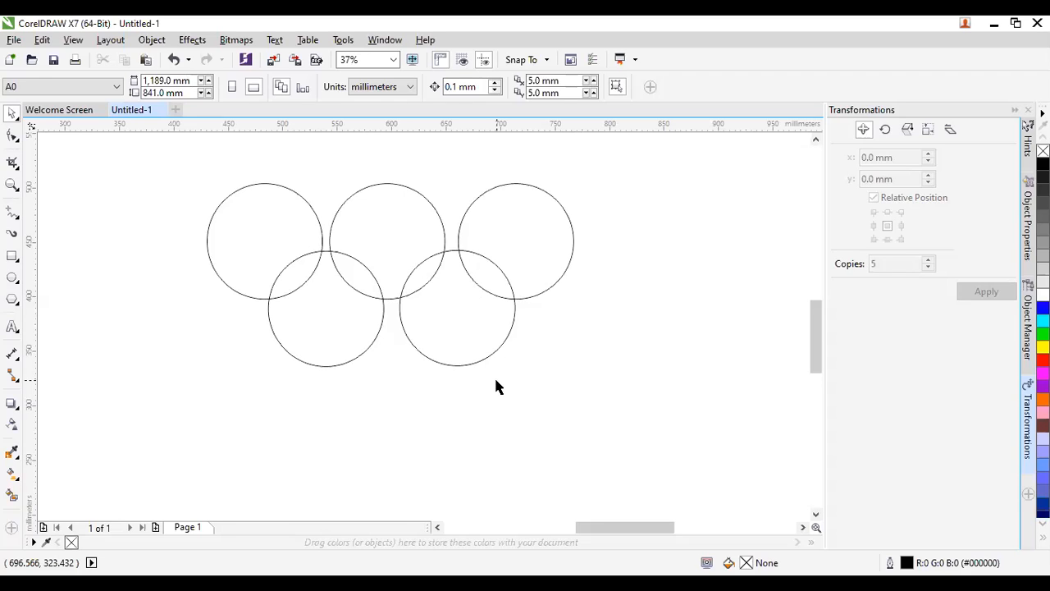
Group the top-middle and top-right rings and centre them over the lower-right ring.
click(393, 233)
shift+click(511, 222)
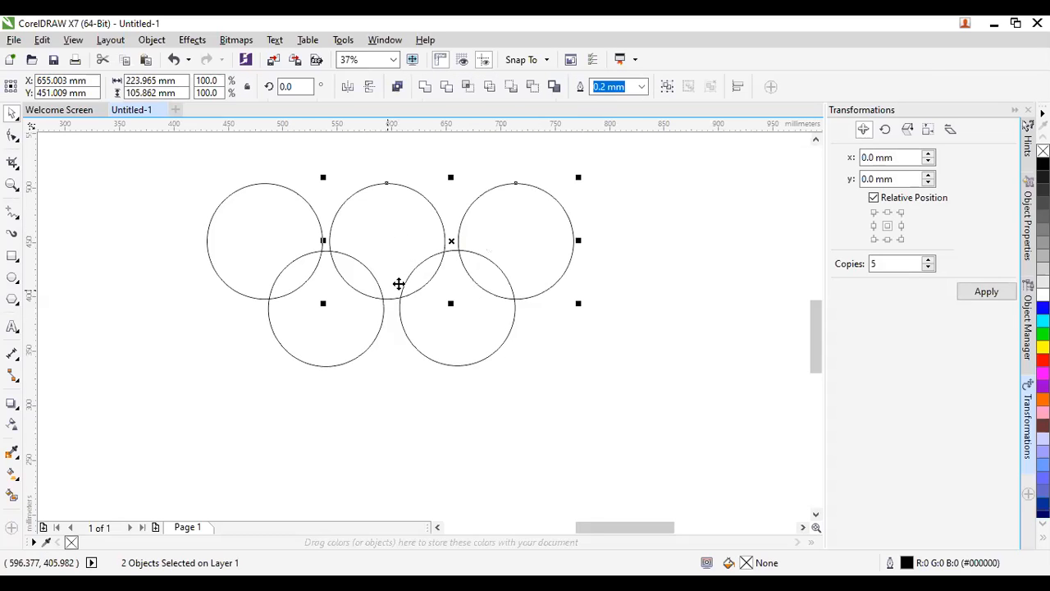
right_click(501, 228)
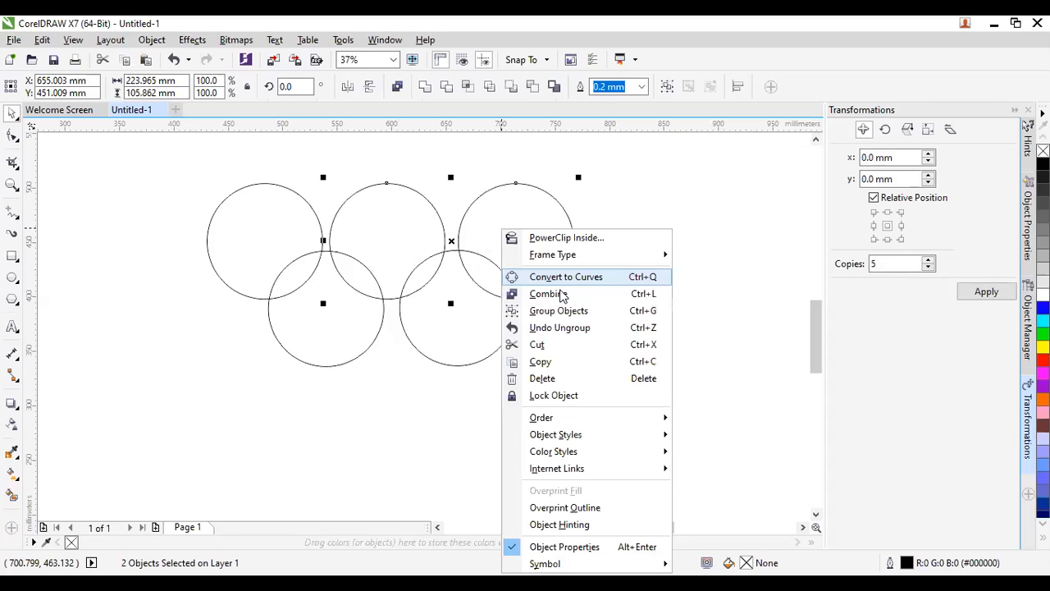
click(577, 312)
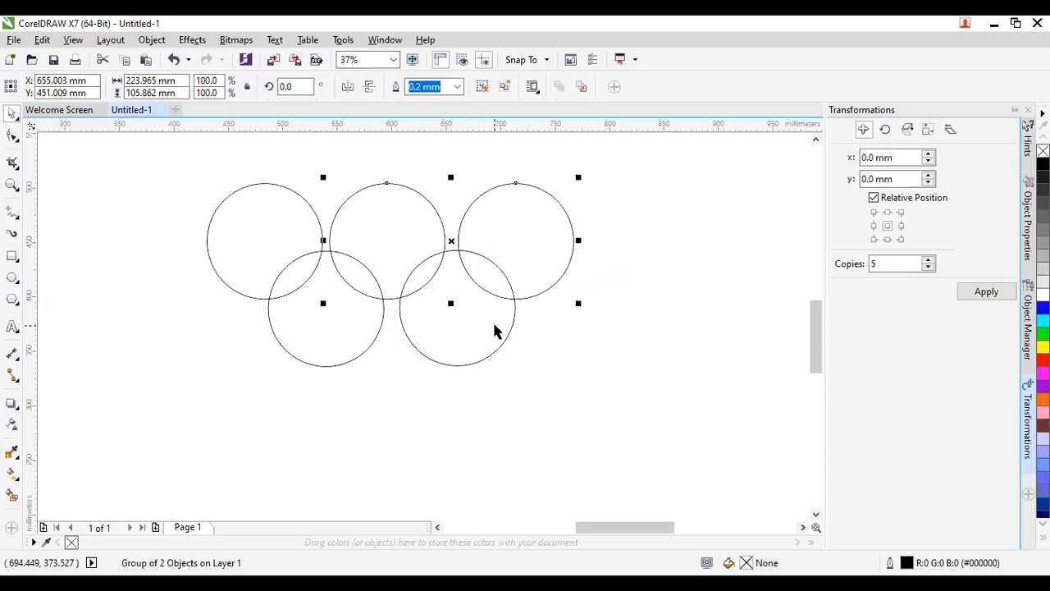
shift+click(487, 312)
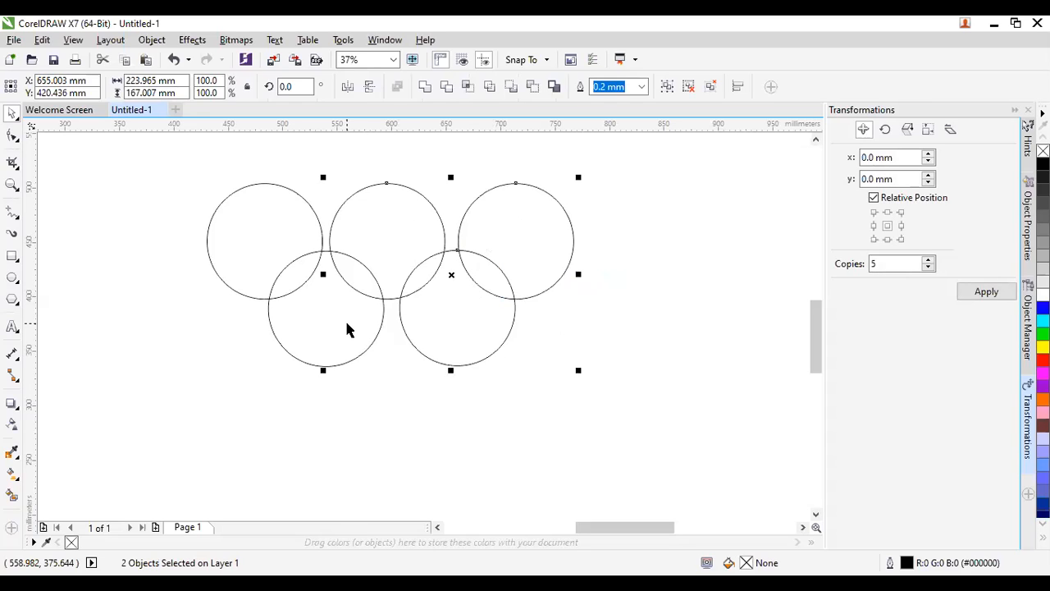
key(Right)
key(Right)
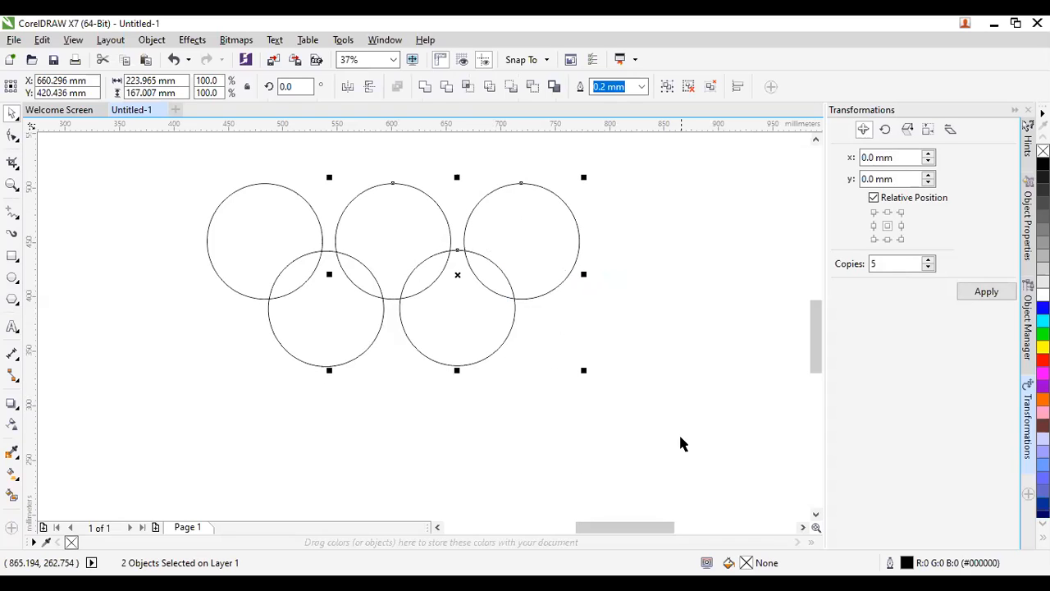
Ungroup the top-middle and top-right rings, then select all five rings.
click(661, 402)
click(528, 285)
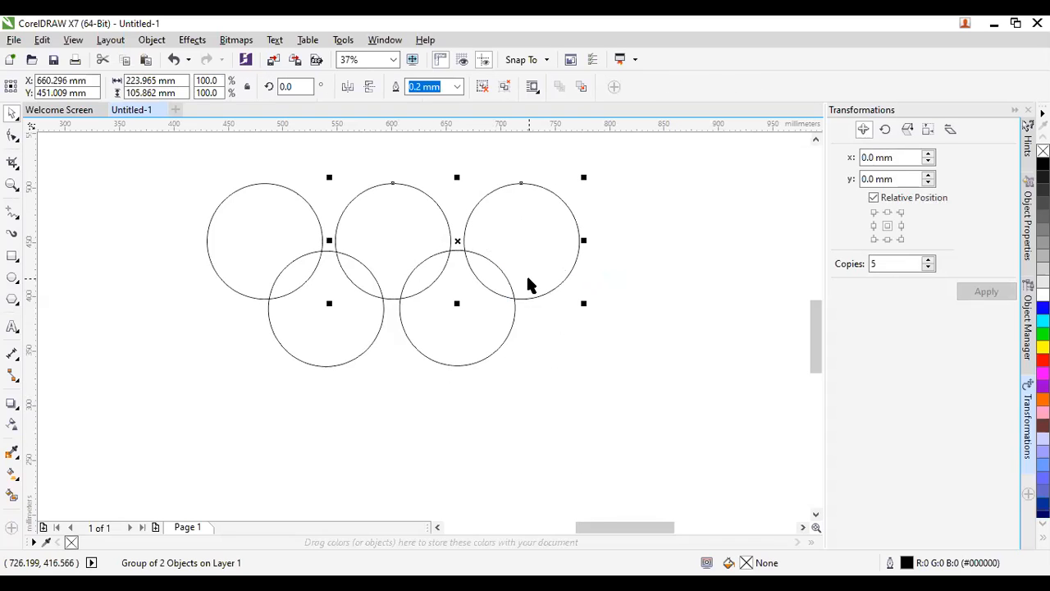
right_click(528, 284)
click(620, 257)
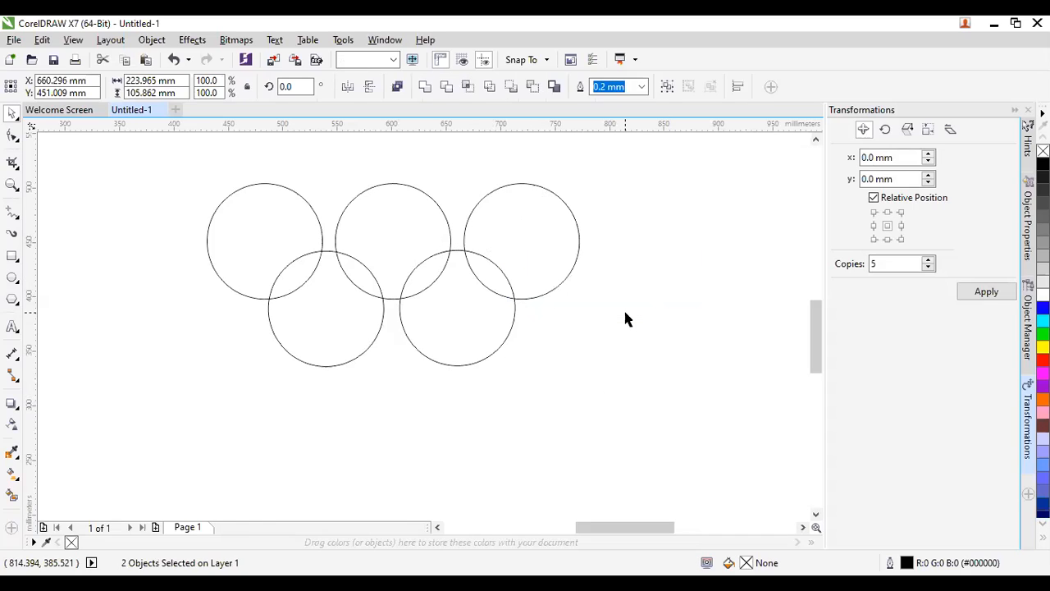
click(625, 320)
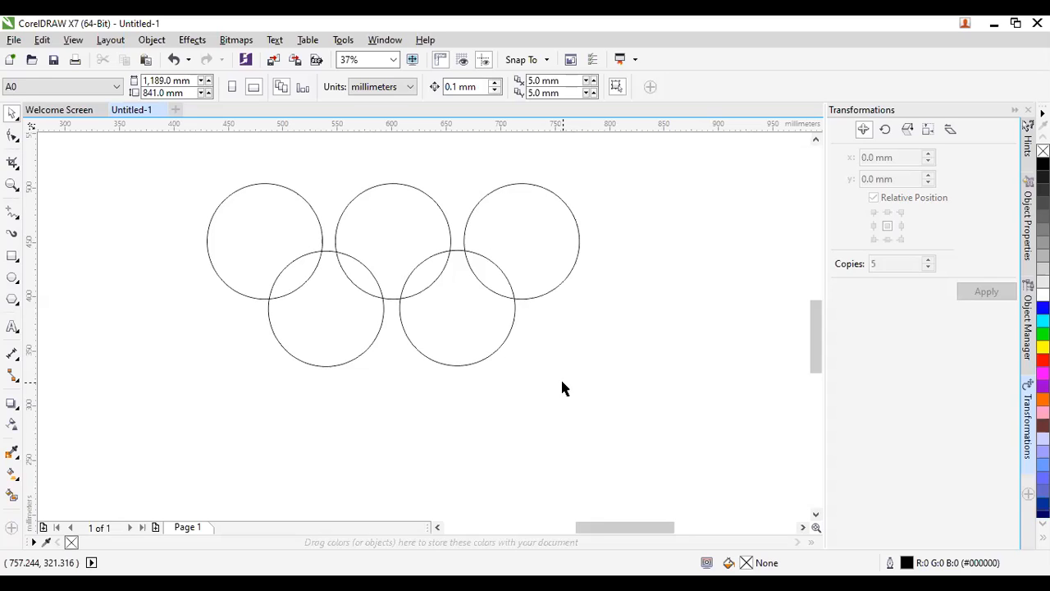
key(ctrl+a)
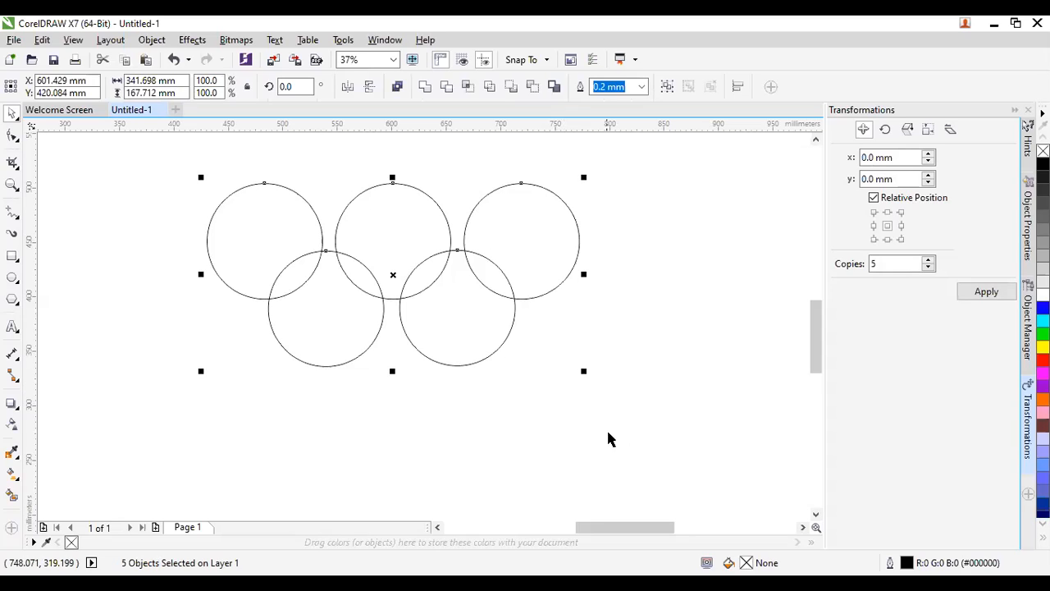
click(668, 457)
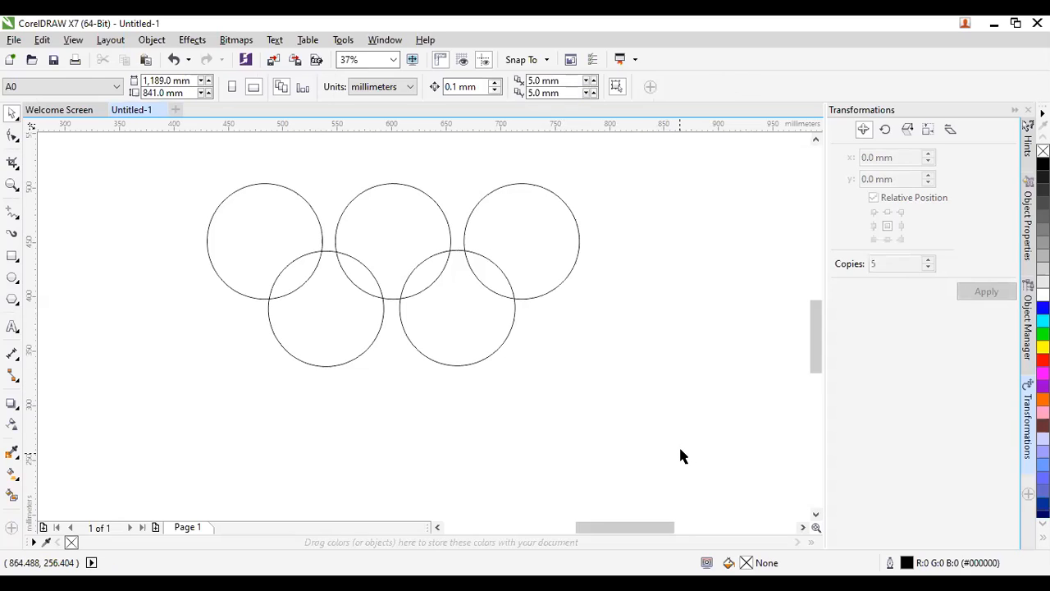
drag(695, 450, 66, 223)
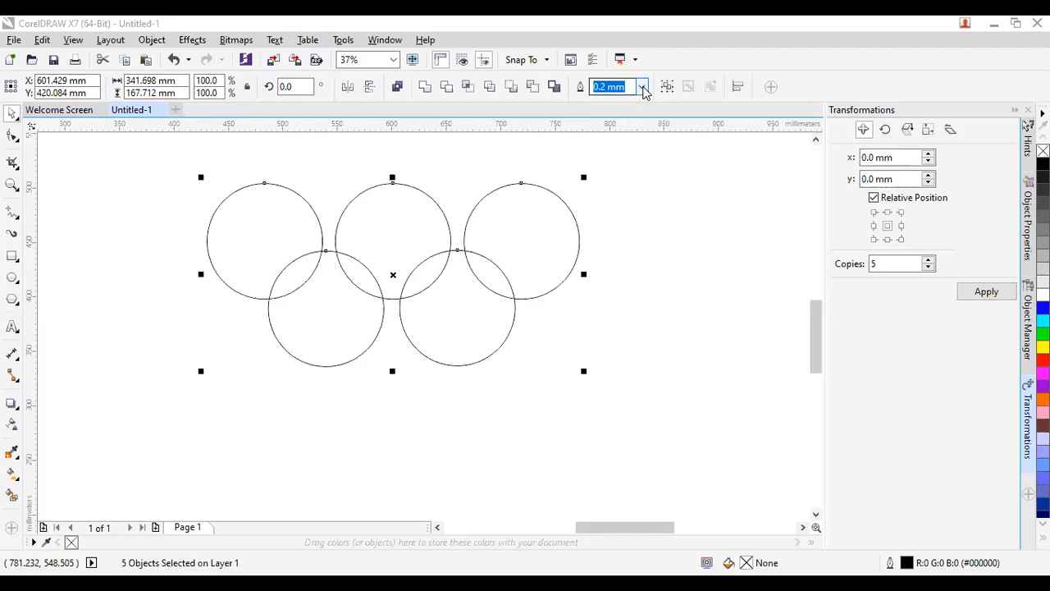
click(643, 89)
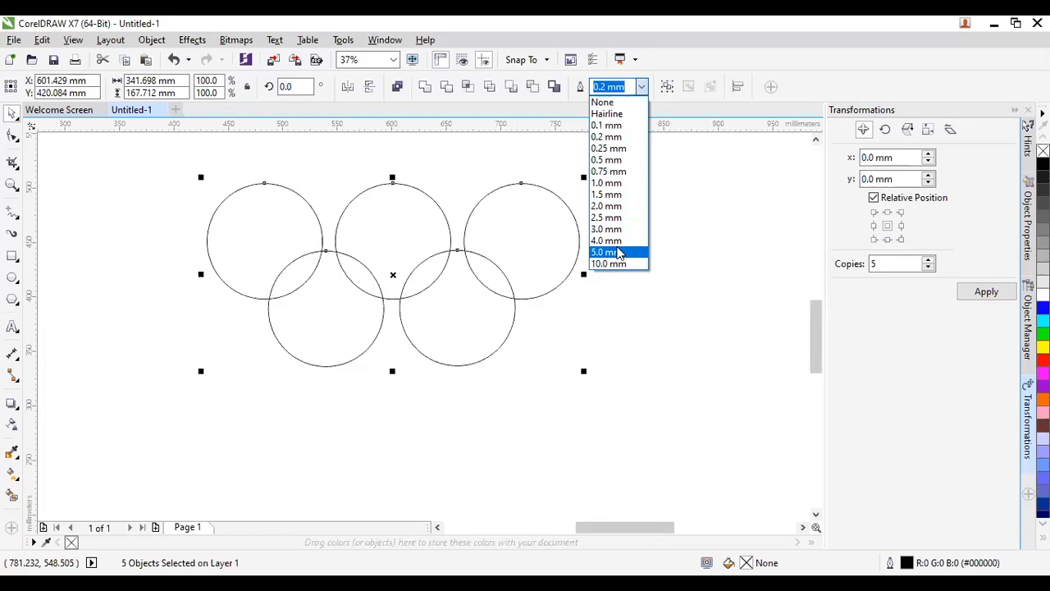
Try outline widths of 20, 5.0 and 10.0 mm, then settle on 8 mm for all rings.
text(20)
key(Return)
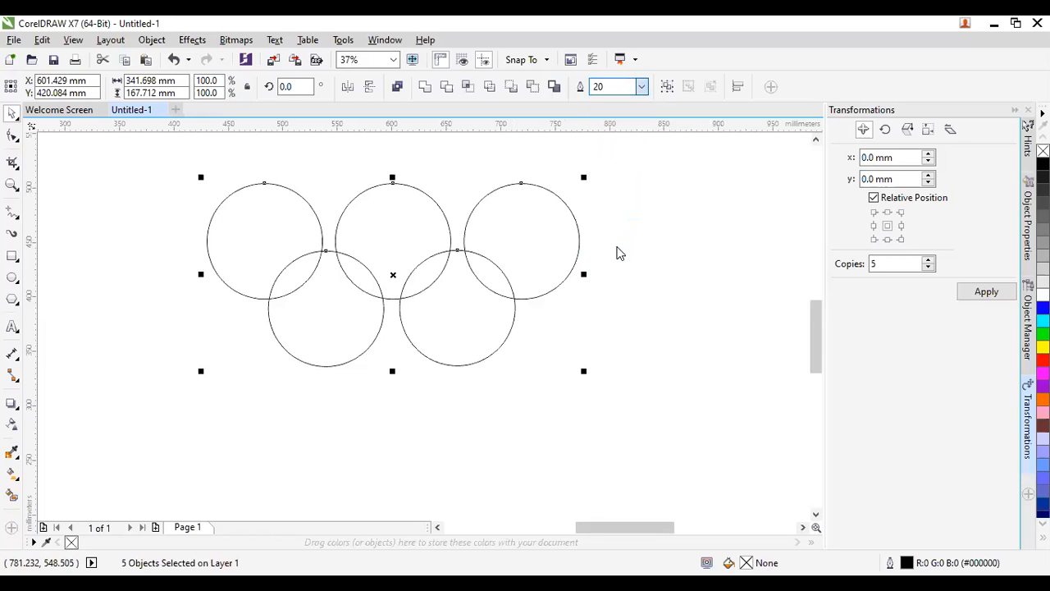
click(641, 86)
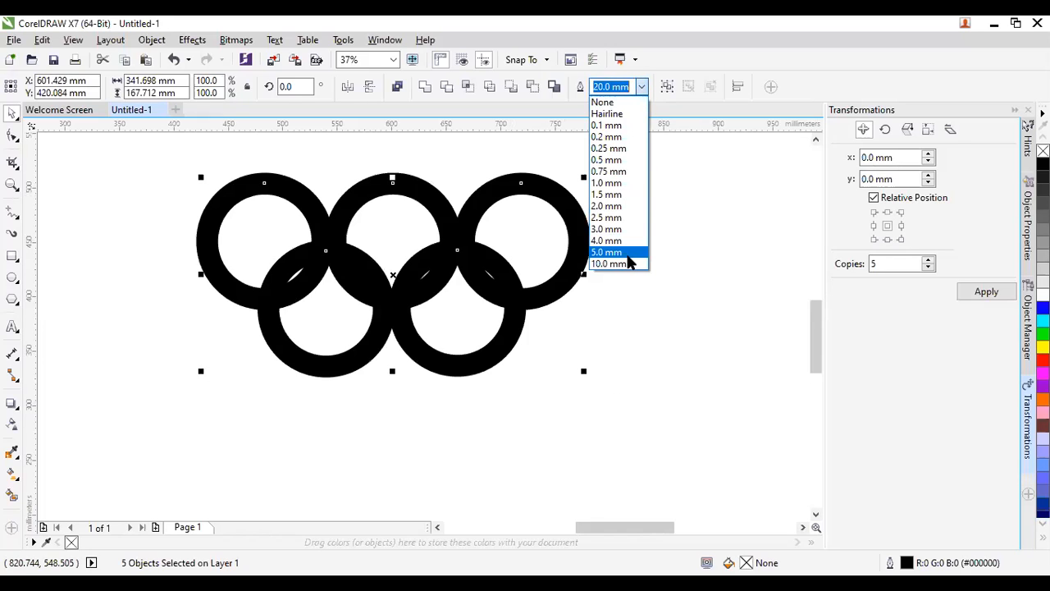
click(629, 254)
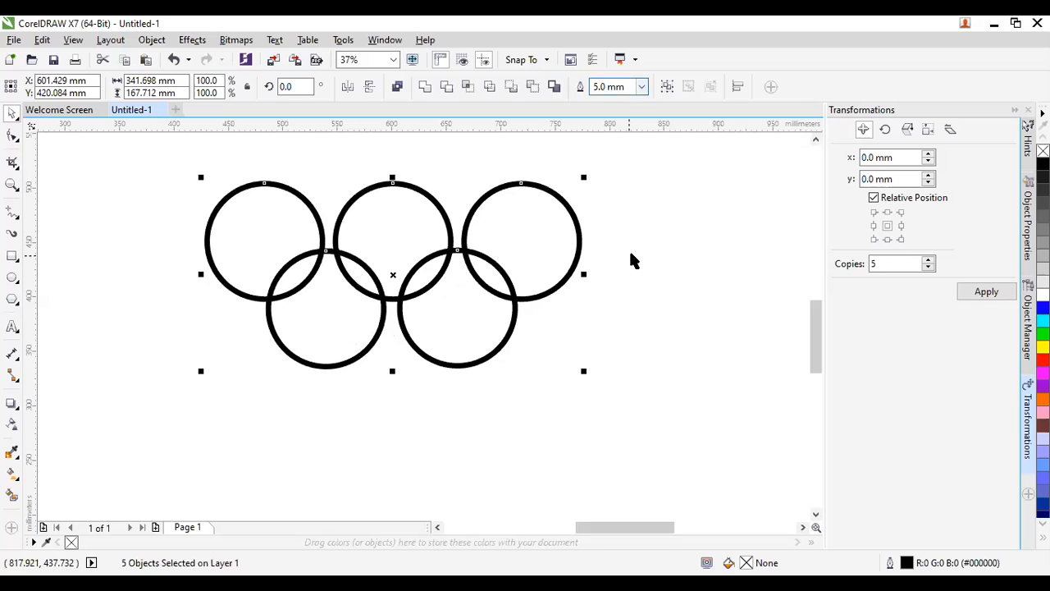
click(641, 86)
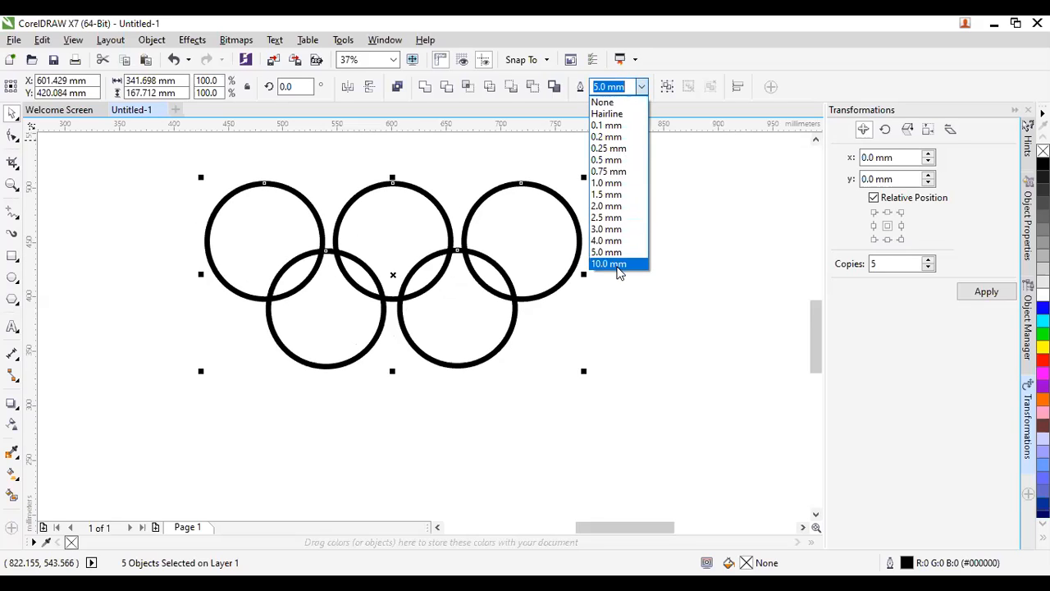
click(617, 264)
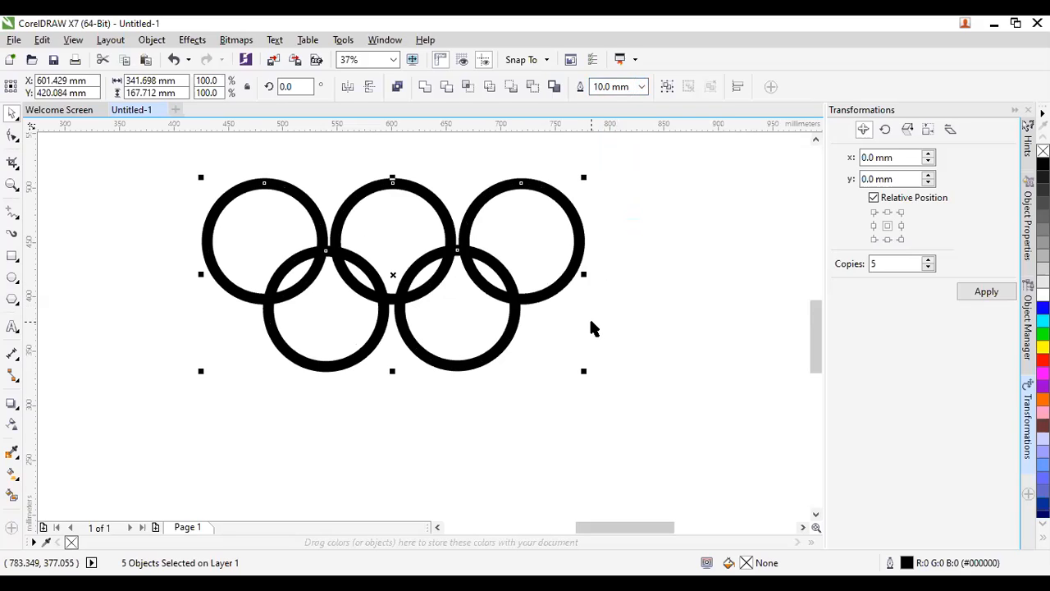
click(640, 87)
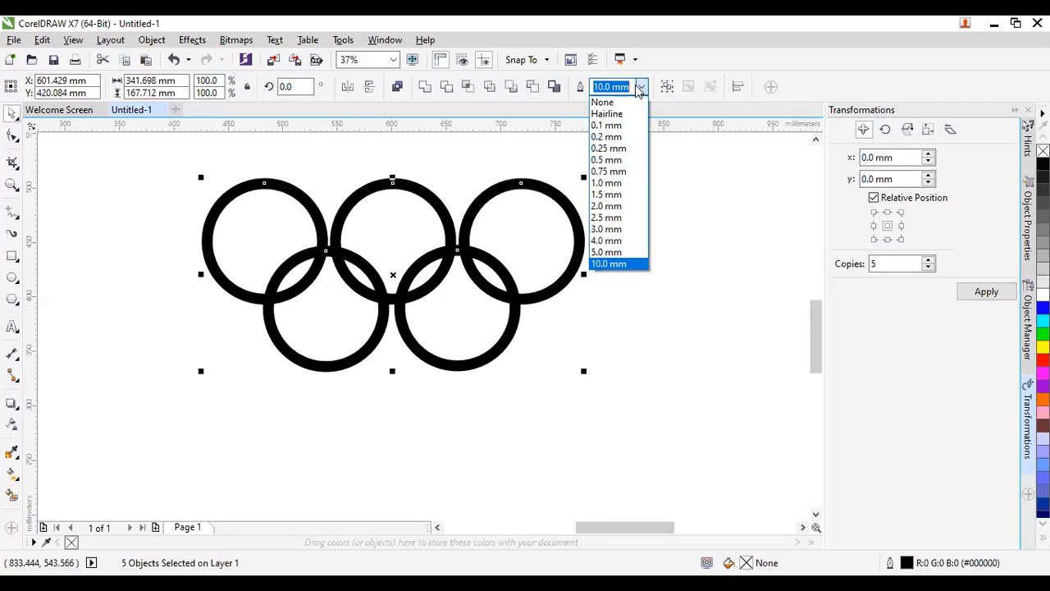
text(8)
key(Return)
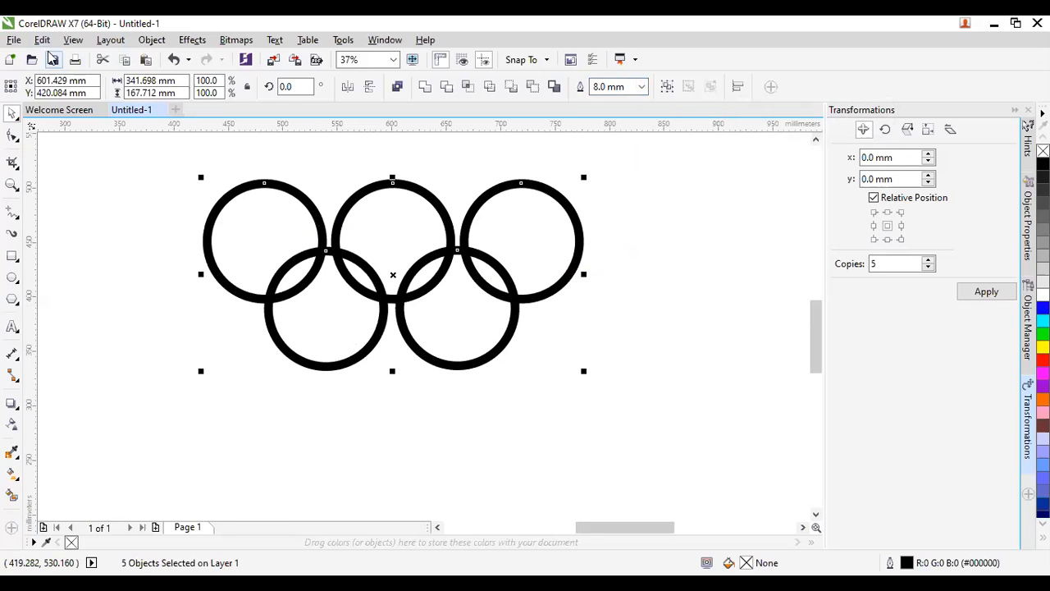
Convert the 8 mm ring outlines to objects using Object > Convert Outline to Object.
click(152, 40)
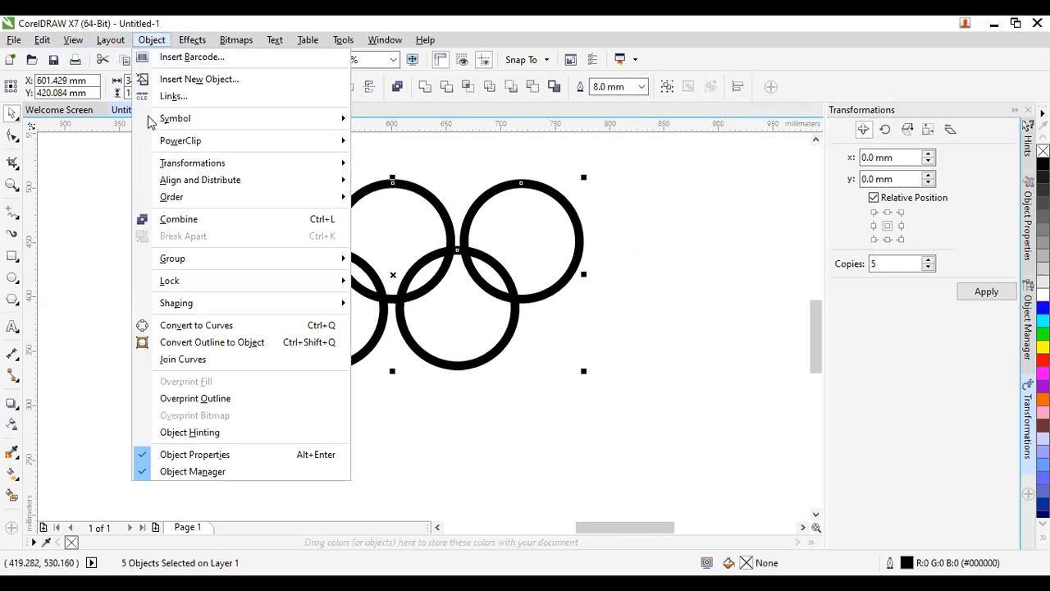
click(234, 344)
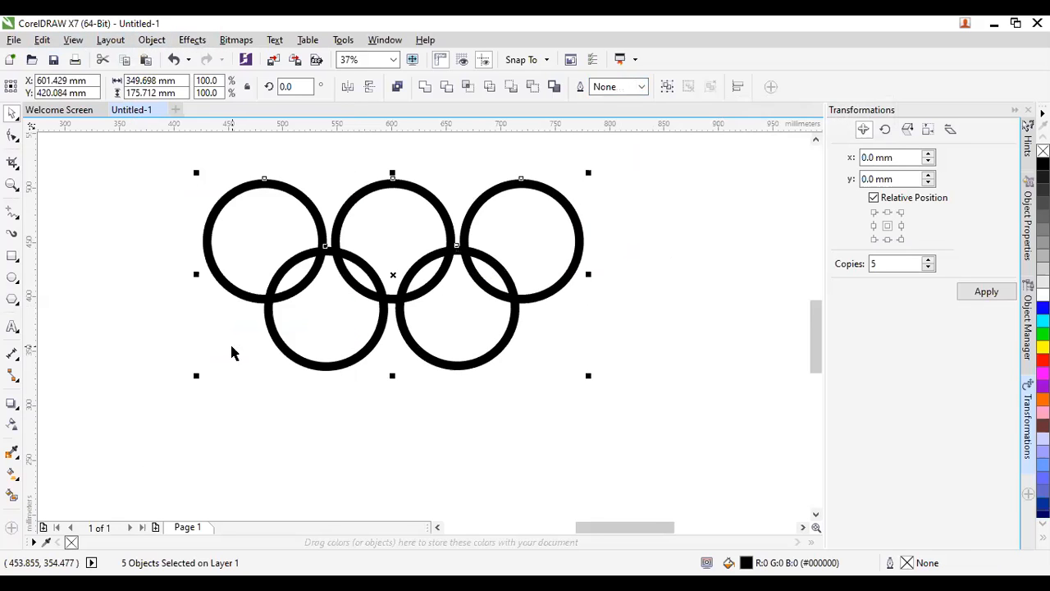
click(220, 361)
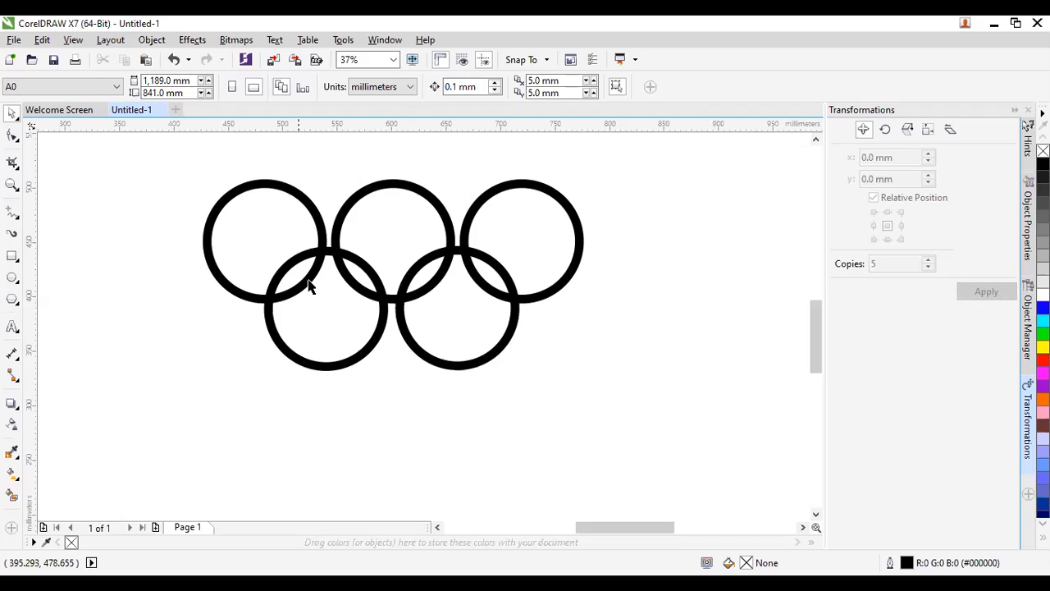
click(208, 219)
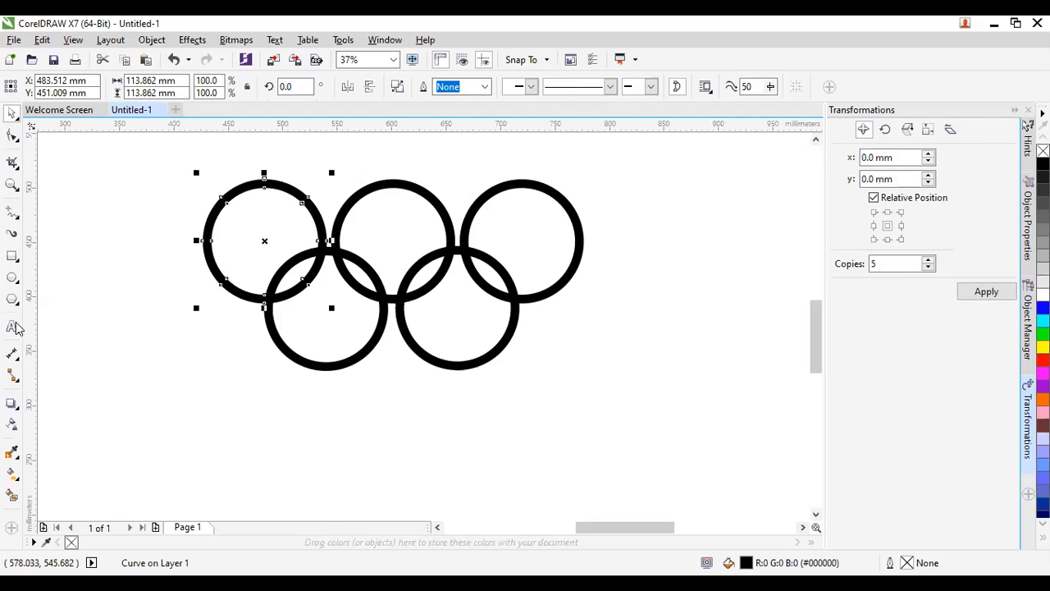
drag(153, 326, 241, 417)
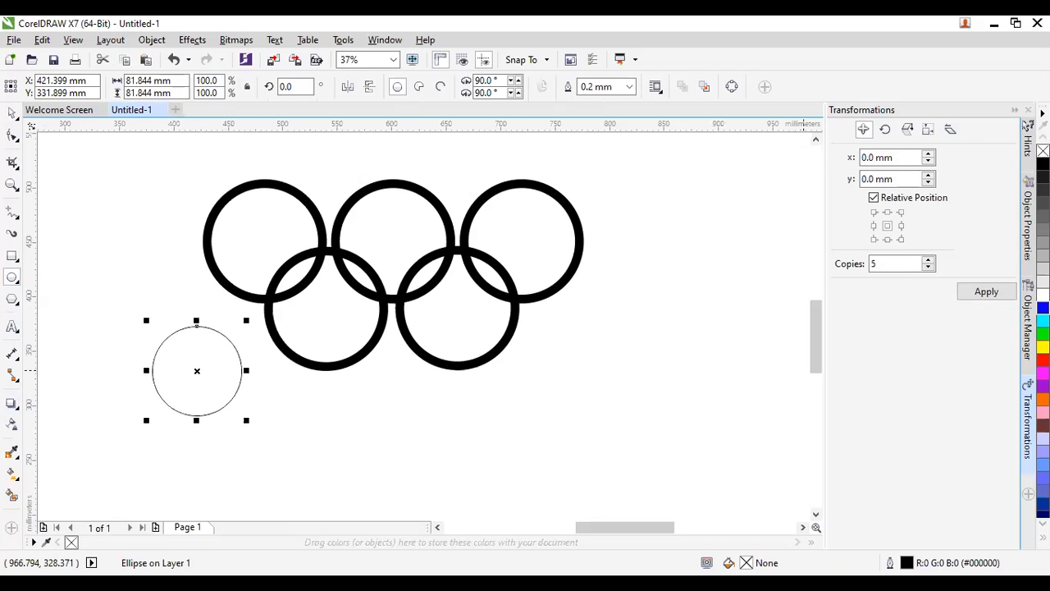
click(1043, 321)
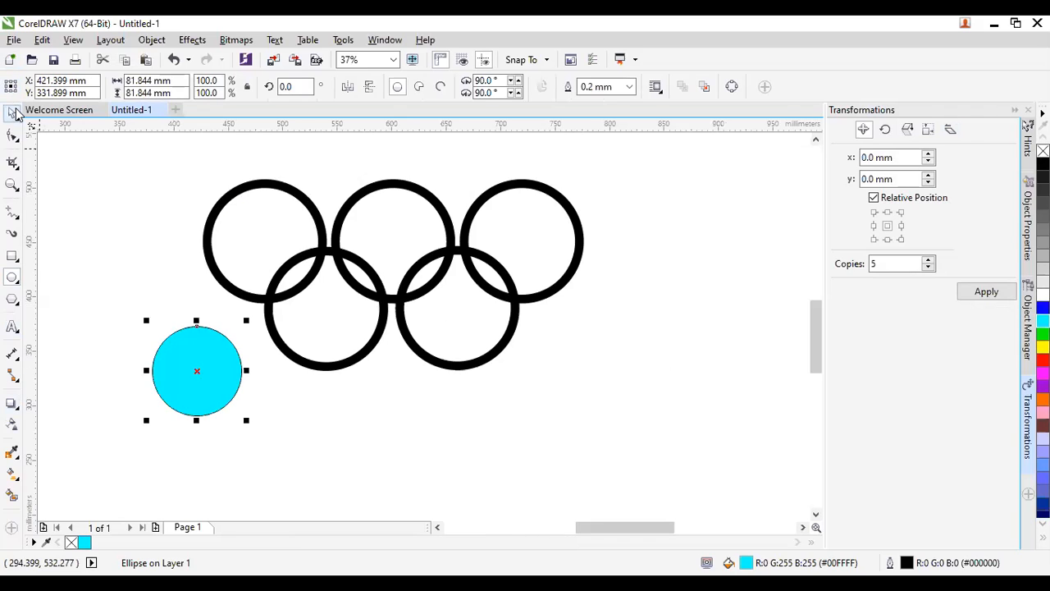
key(ctrl+z)
key(ctrl+z)
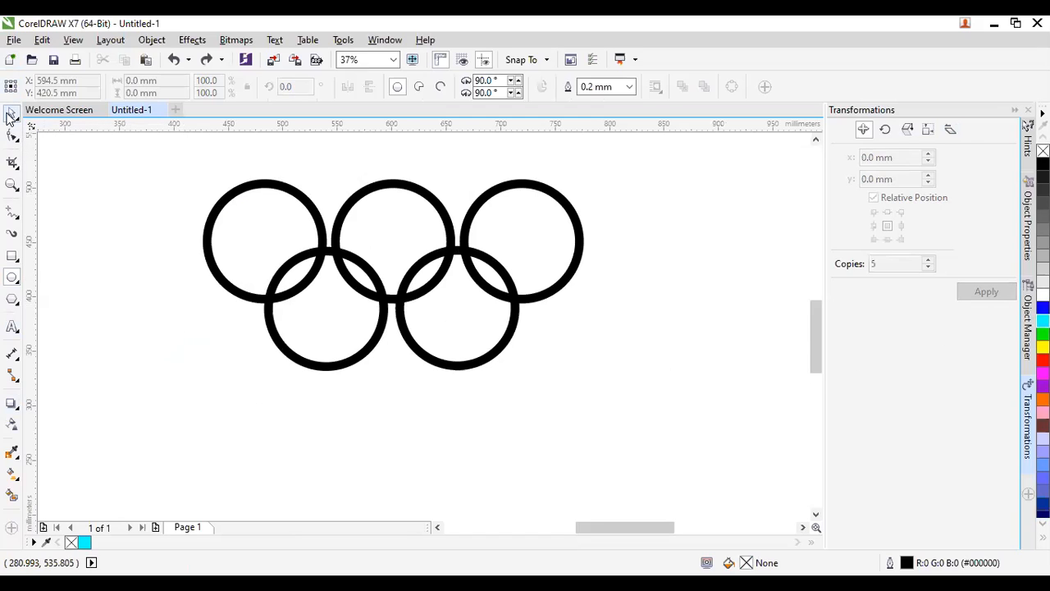
click(10, 115)
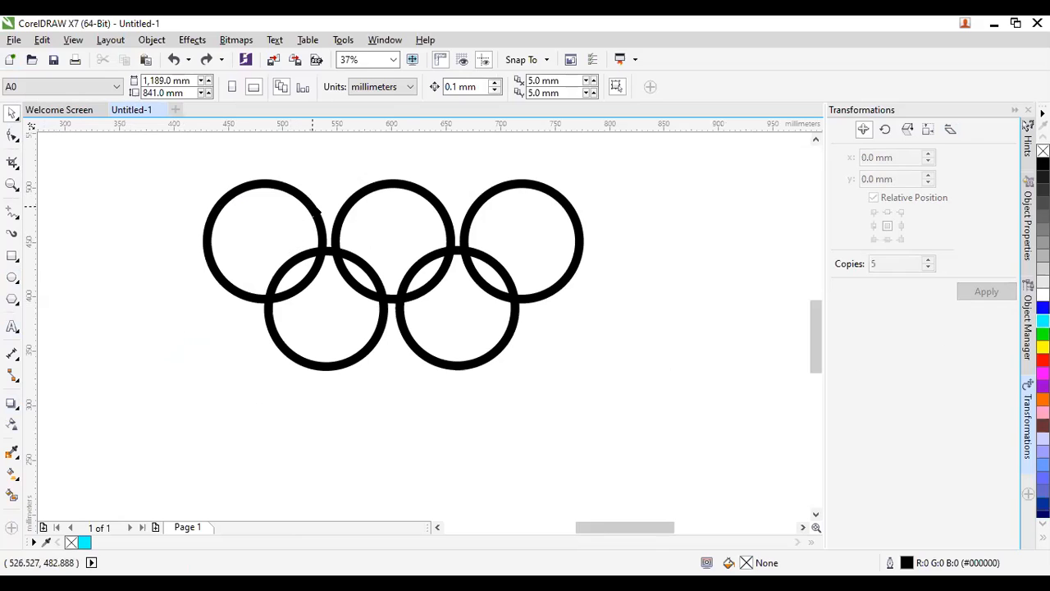
click(312, 206)
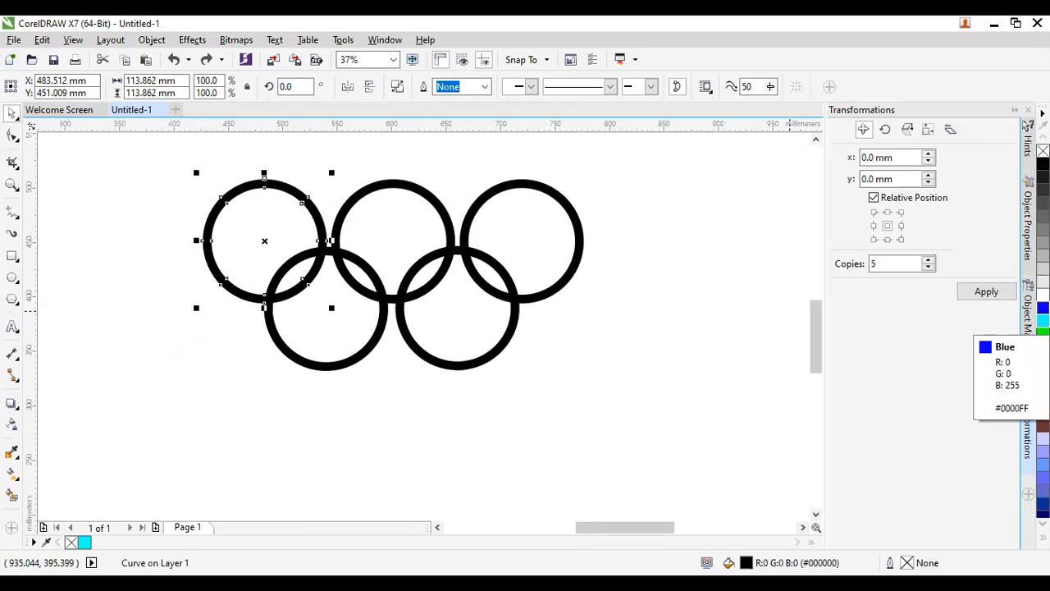
Colour the top-left ring Navy Blue after undoing a first Blue attempt.
right_click(1043, 308)
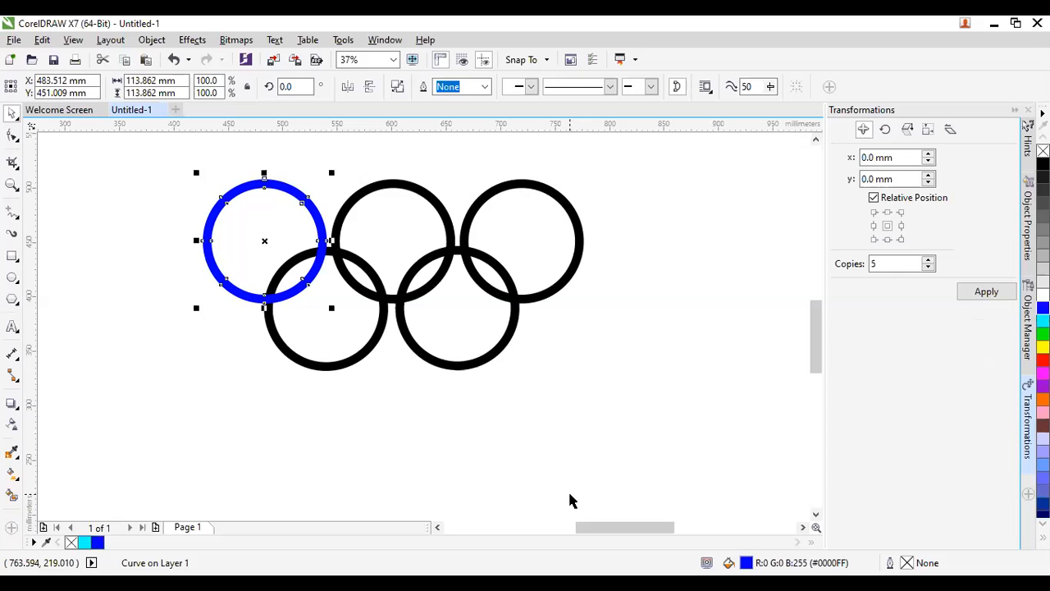
key(ctrl+z)
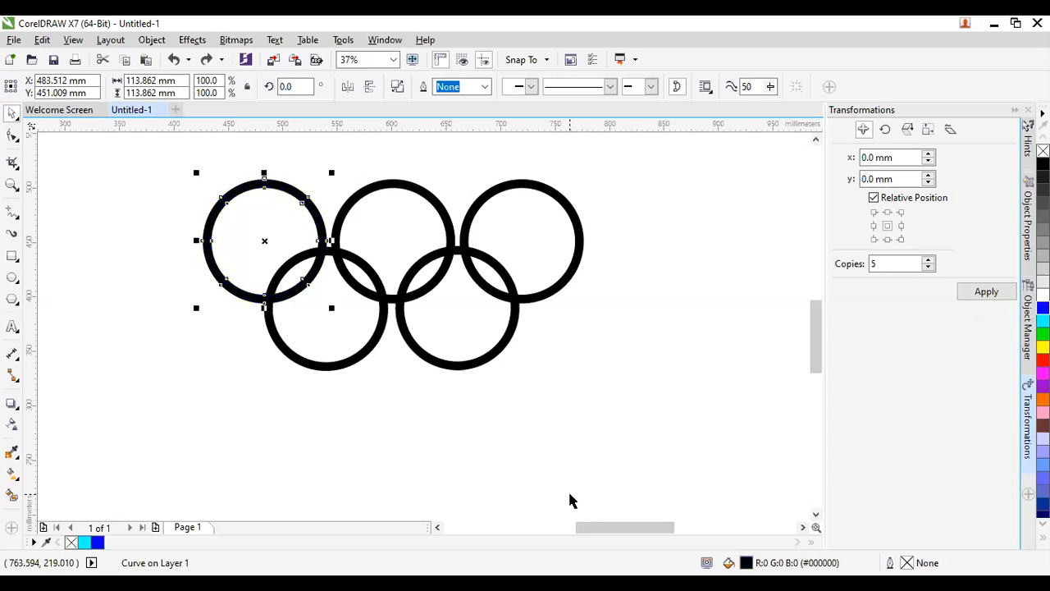
click(726, 341)
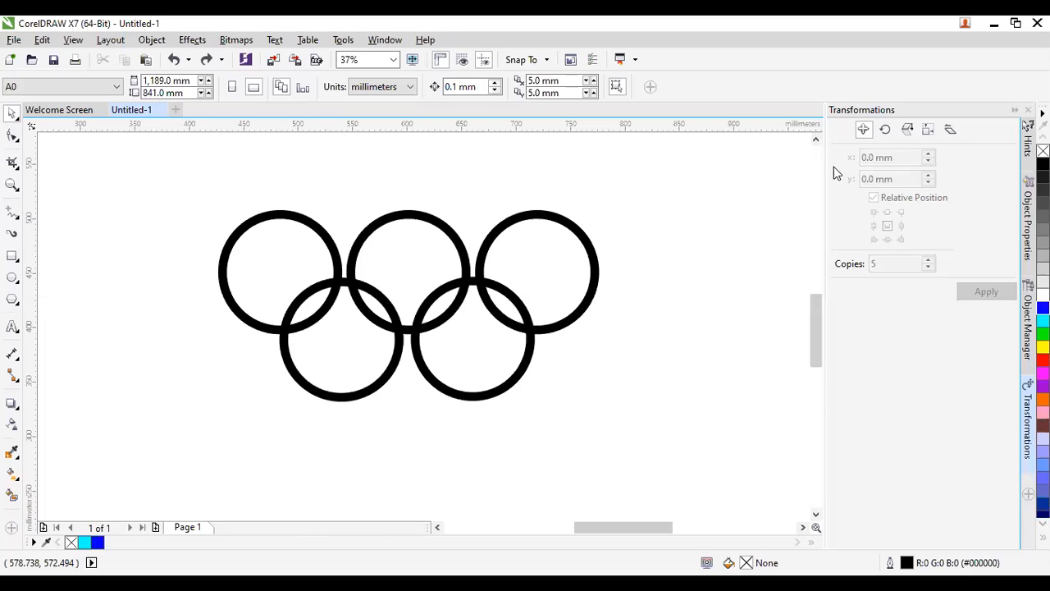
click(242, 320)
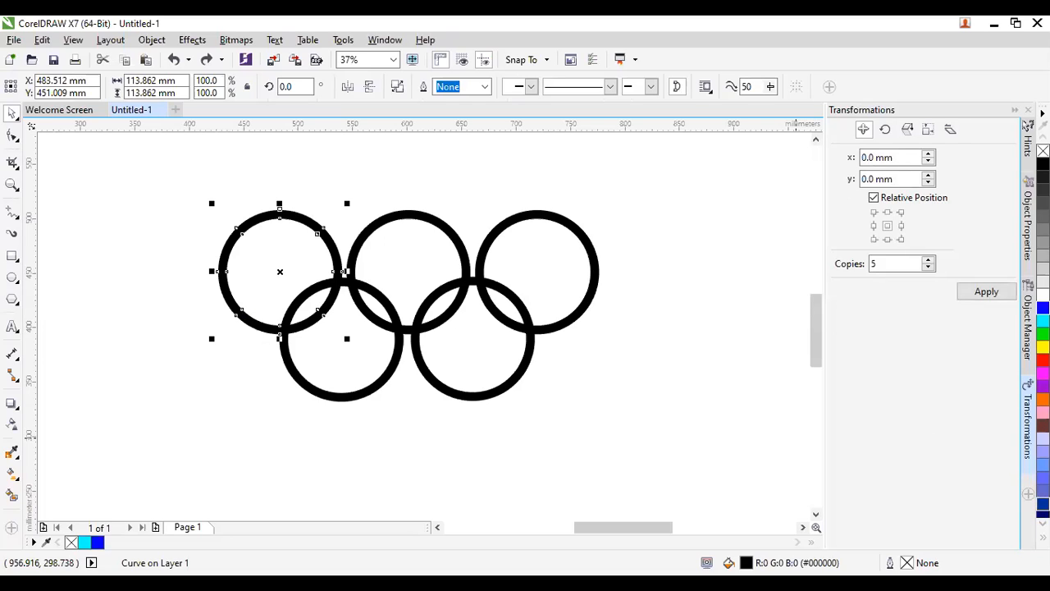
right_click(1043, 503)
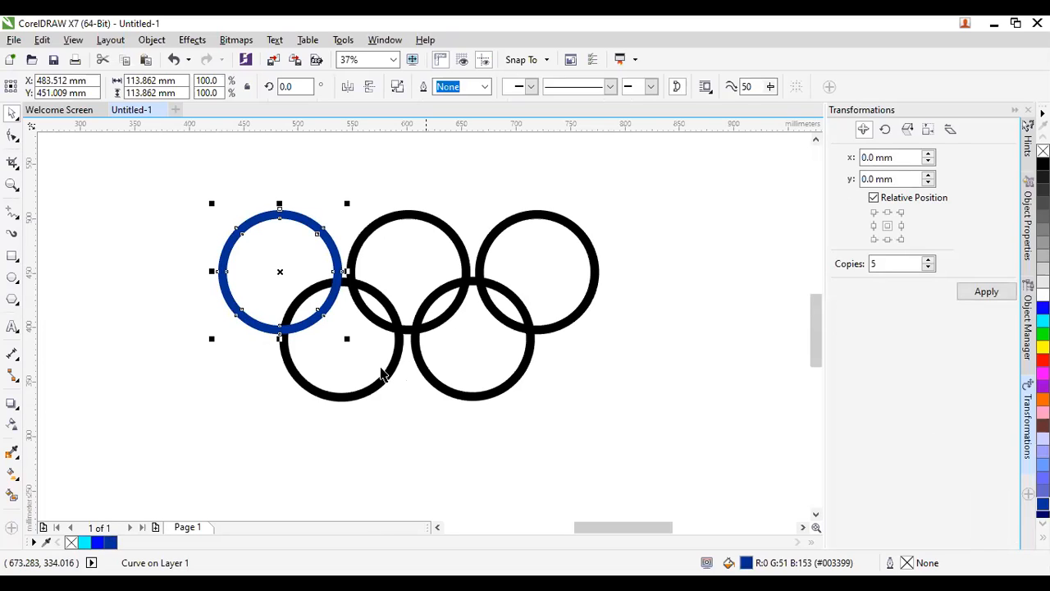
click(396, 378)
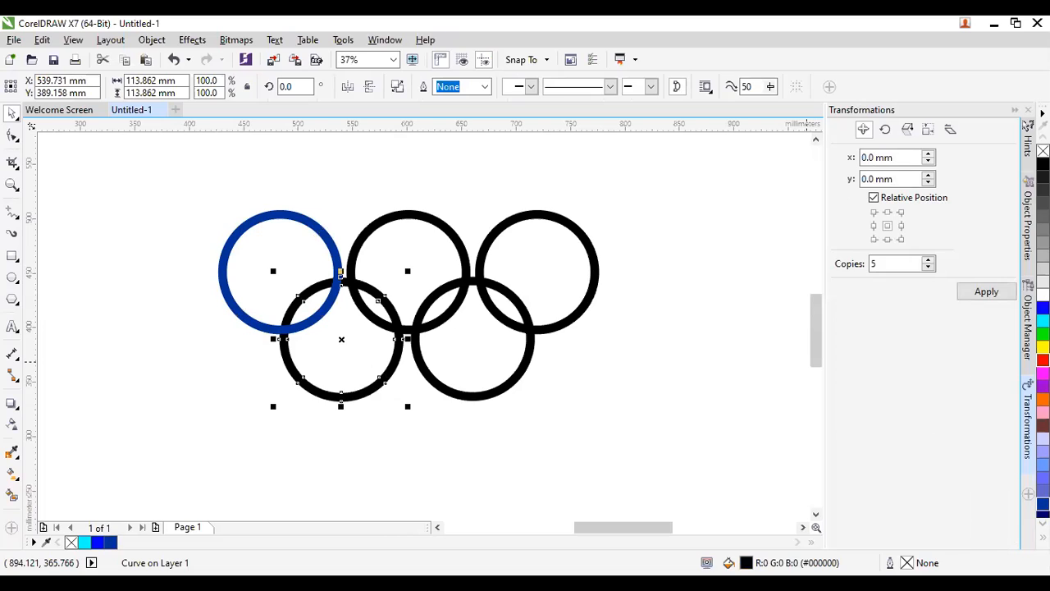
Fill the lower-left ring golden yellow #FFD500 through the Edit Fill dialog.
click(1043, 360)
click(1043, 345)
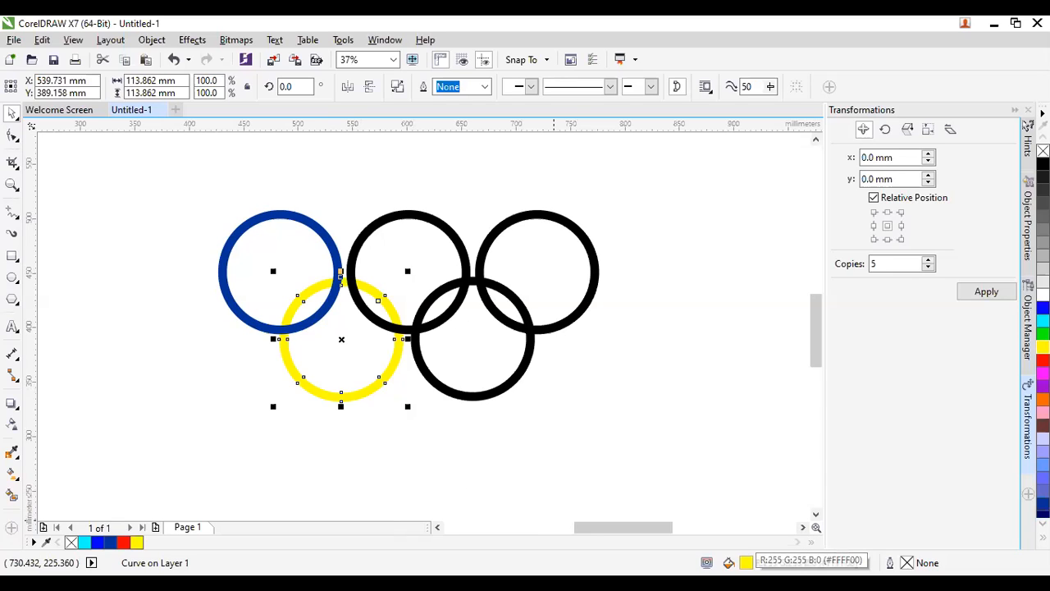
double_click(746, 562)
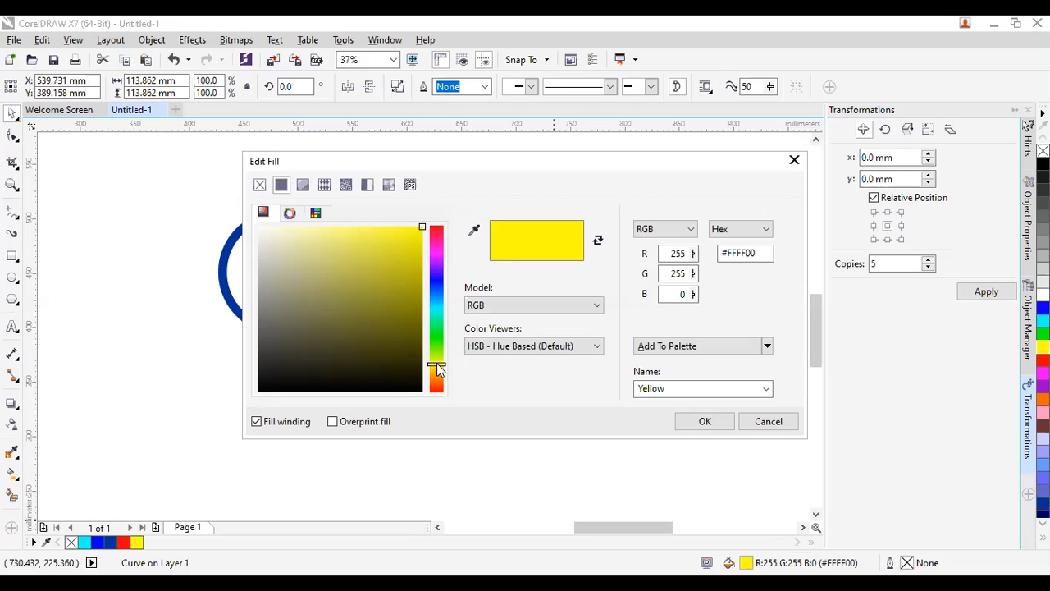
drag(435, 370, 435, 373)
click(438, 371)
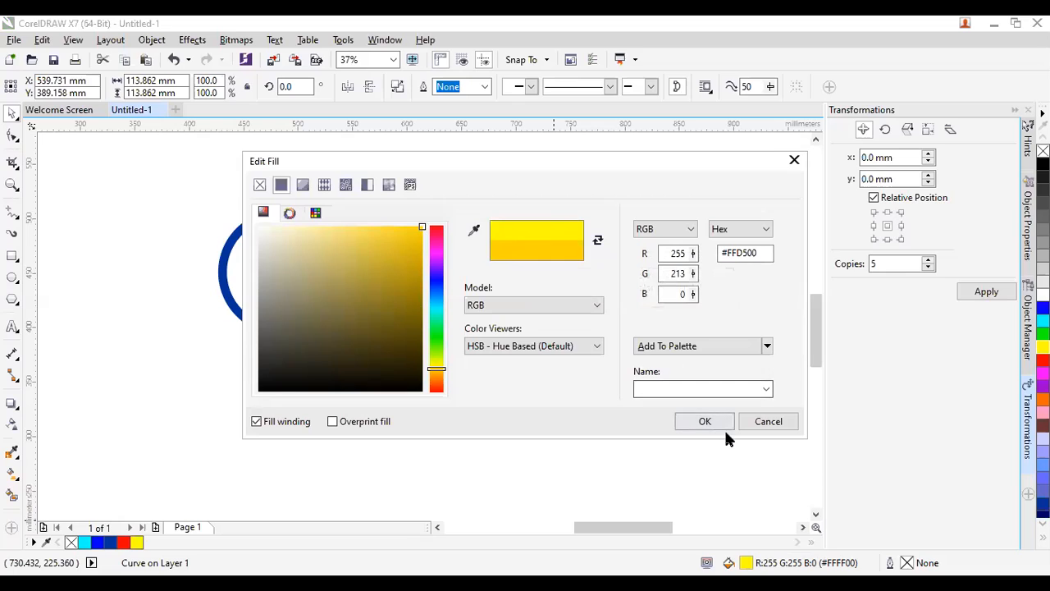
click(703, 423)
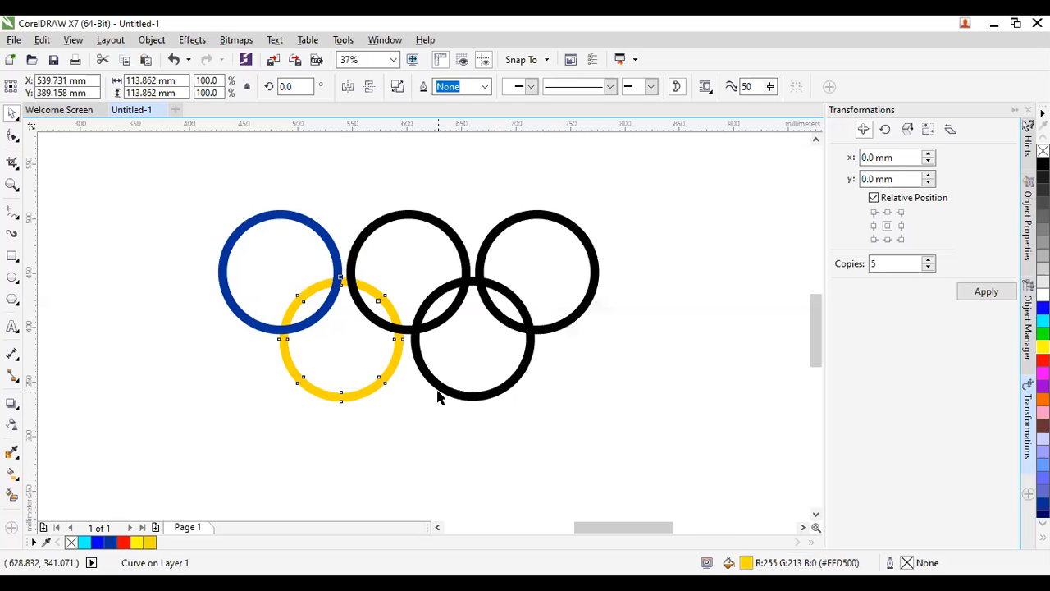
click(396, 331)
click(417, 228)
click(417, 216)
Keep the middle ring black, fill the lower-right ring dark green #007D15 and the top-right ring red.
click(1043, 164)
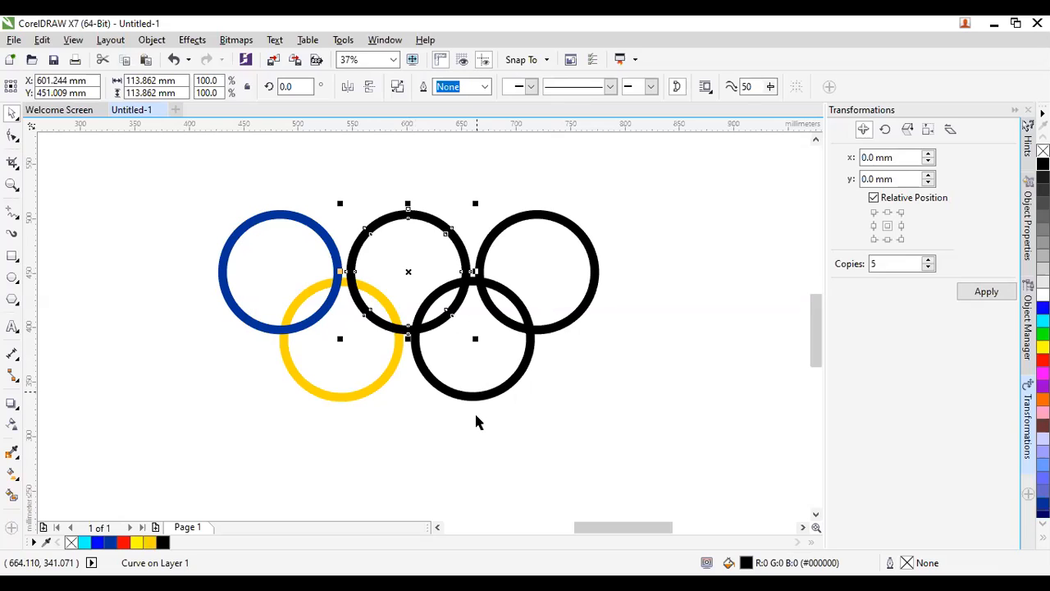
click(505, 393)
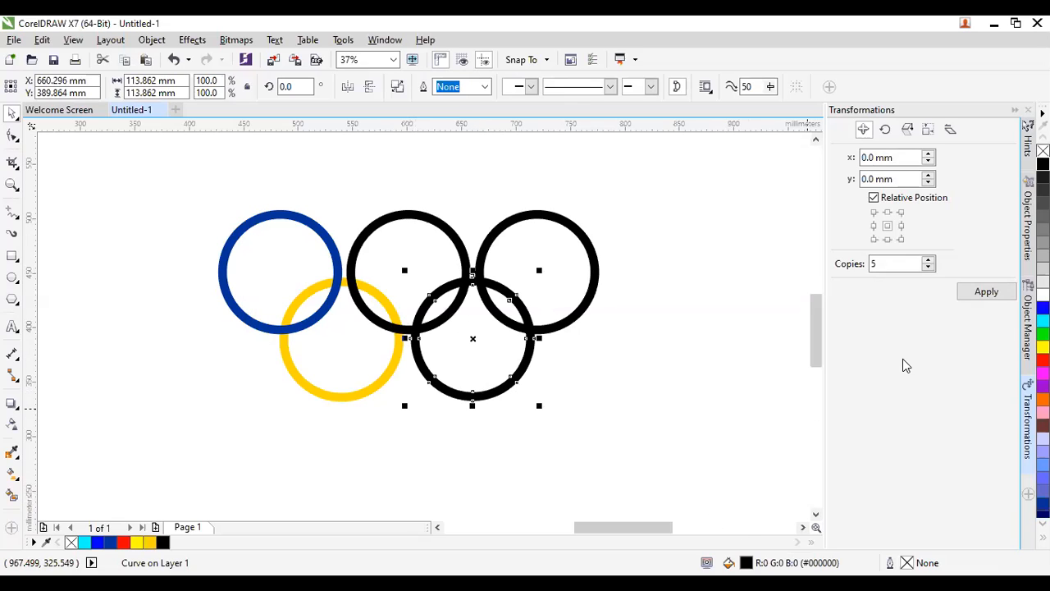
right_click(1042, 320)
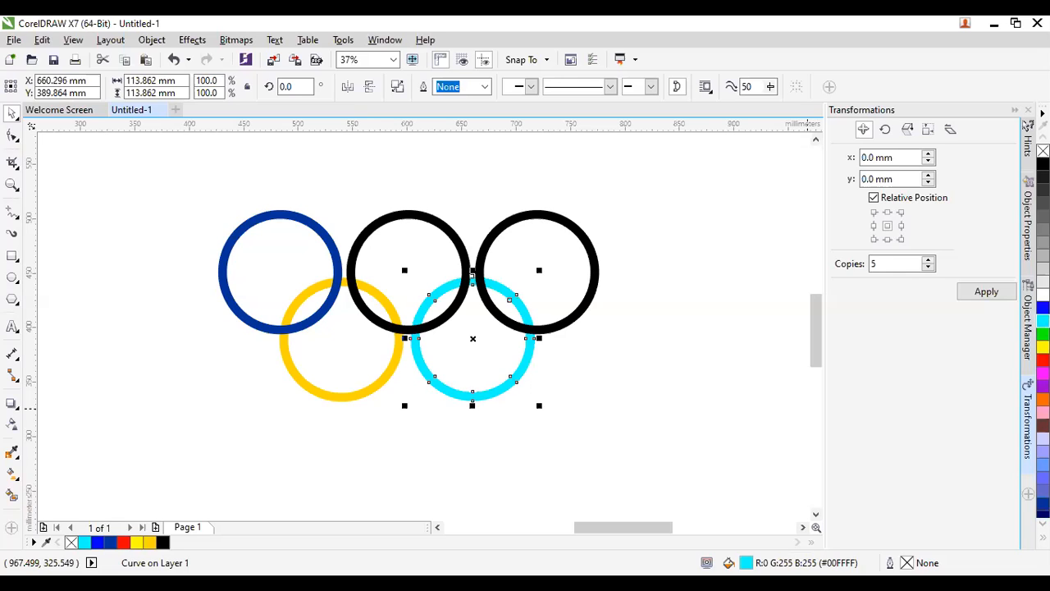
key(F11)
mouse_move(436, 327)
mouse_down()
mouse_move(437, 338)
mouse_move(423, 302)
mouse_move(421, 311)
mouse_up()
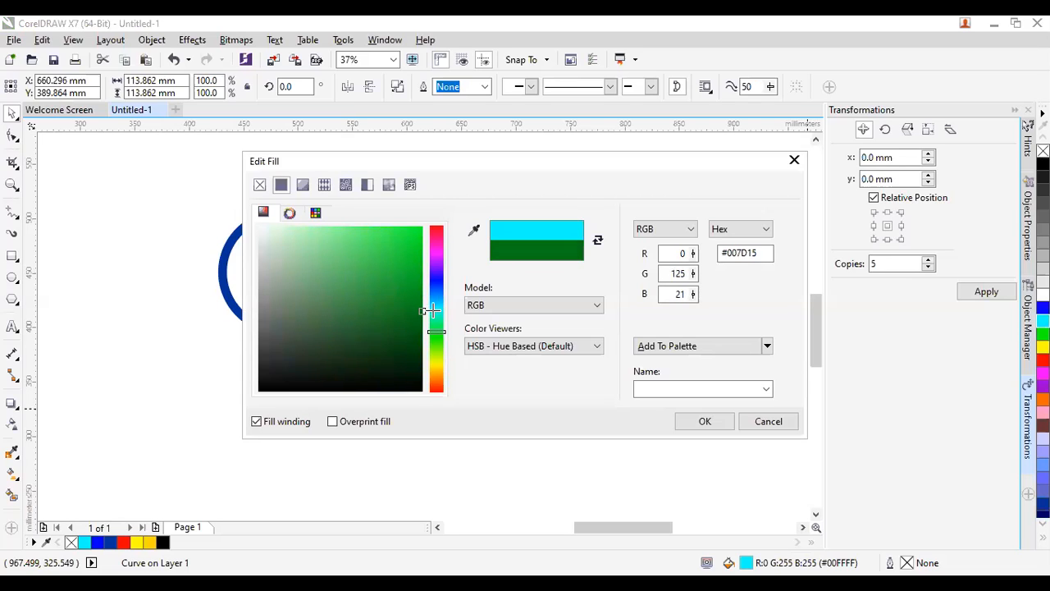
click(712, 418)
click(563, 330)
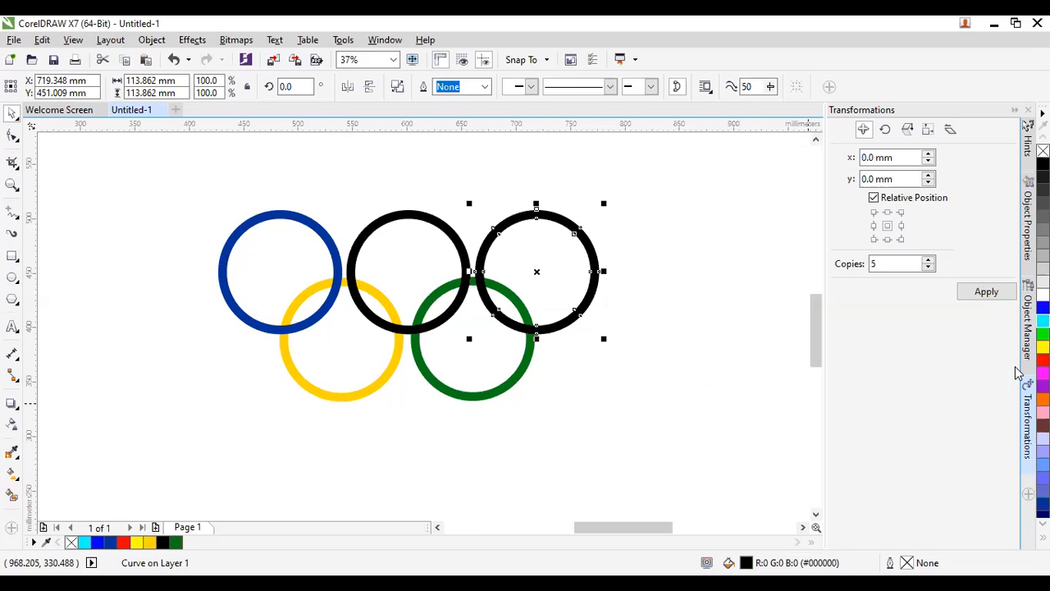
click(1042, 359)
click(634, 361)
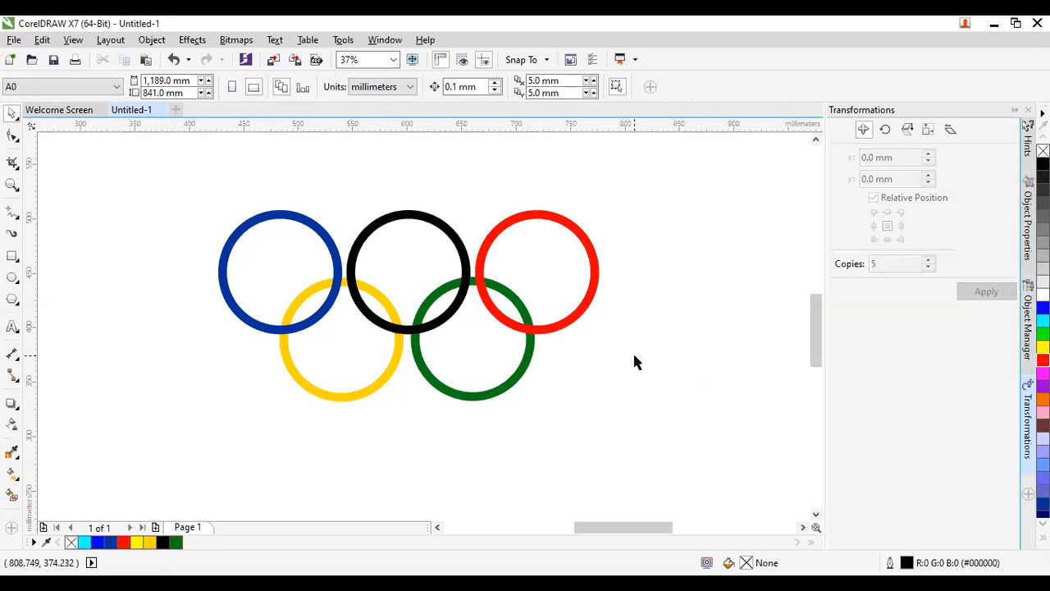
Select the blue and yellow rings, and place an Olympic-rings bitmap beside the page.
click(277, 334)
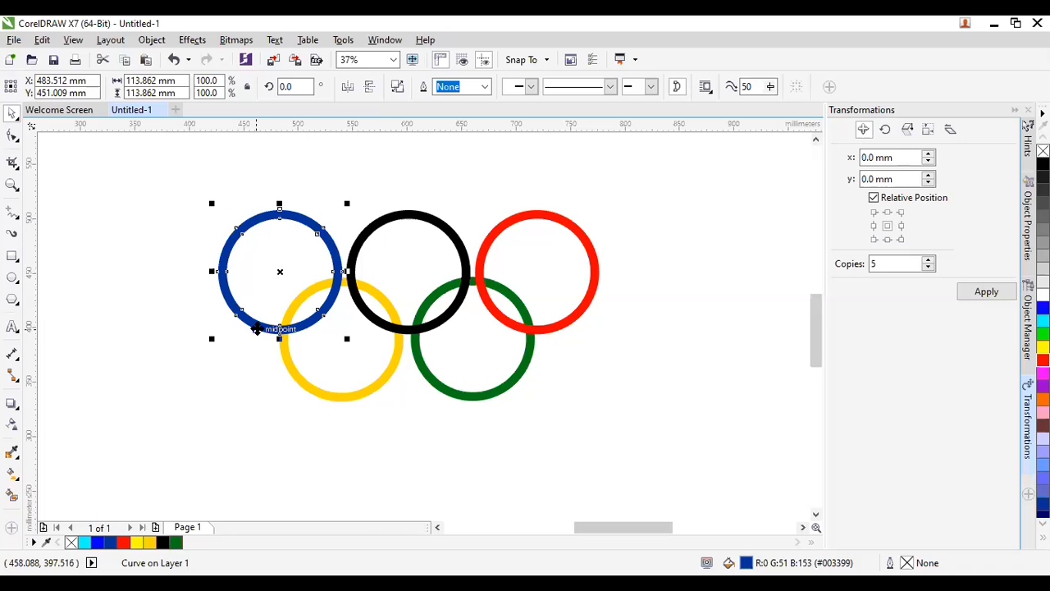
click(315, 389)
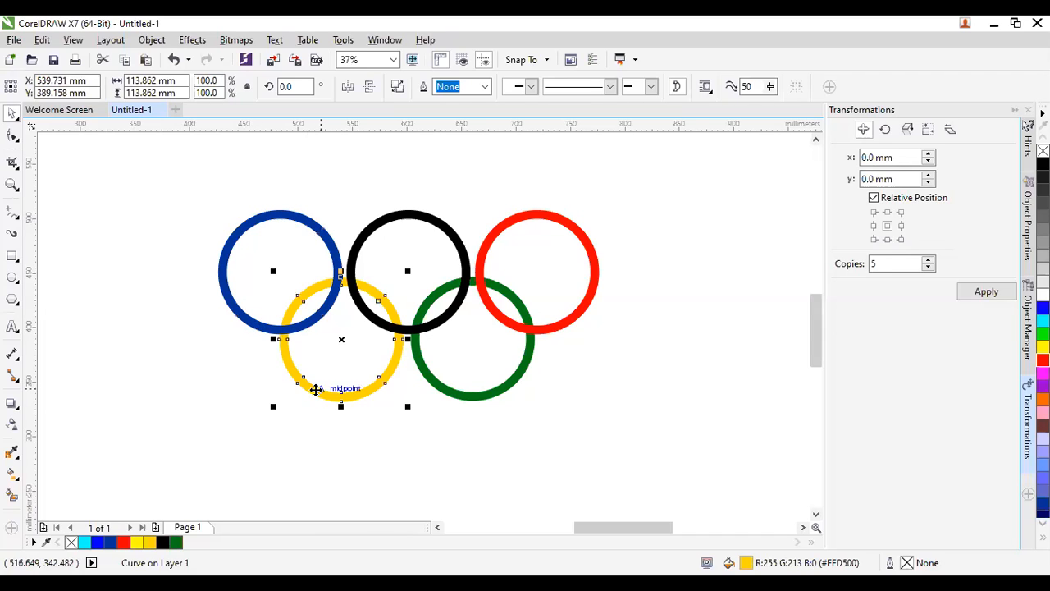
shift+click(228, 302)
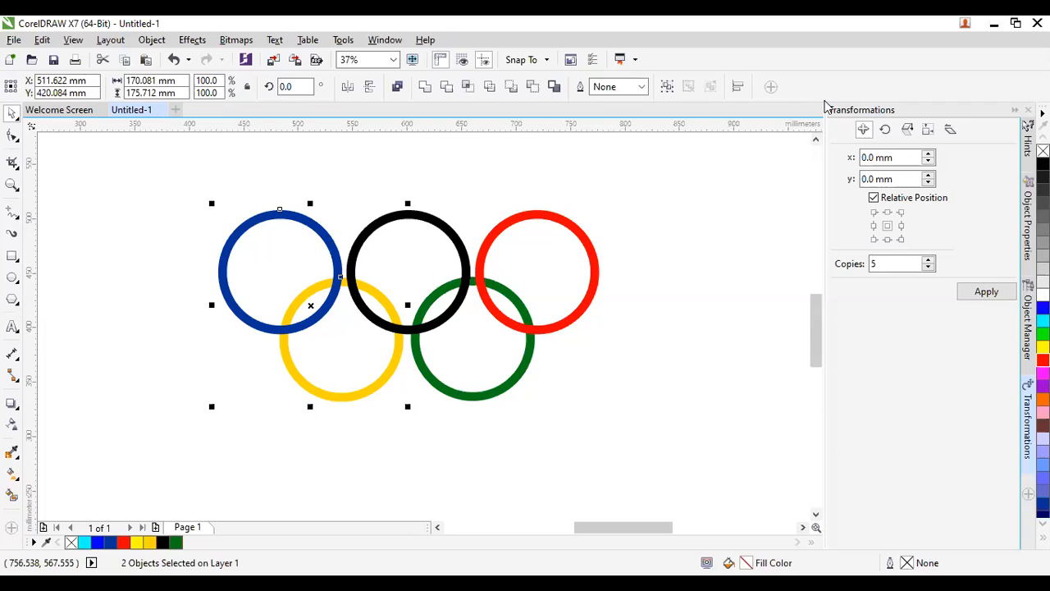
drag(824, 106, 573, 390)
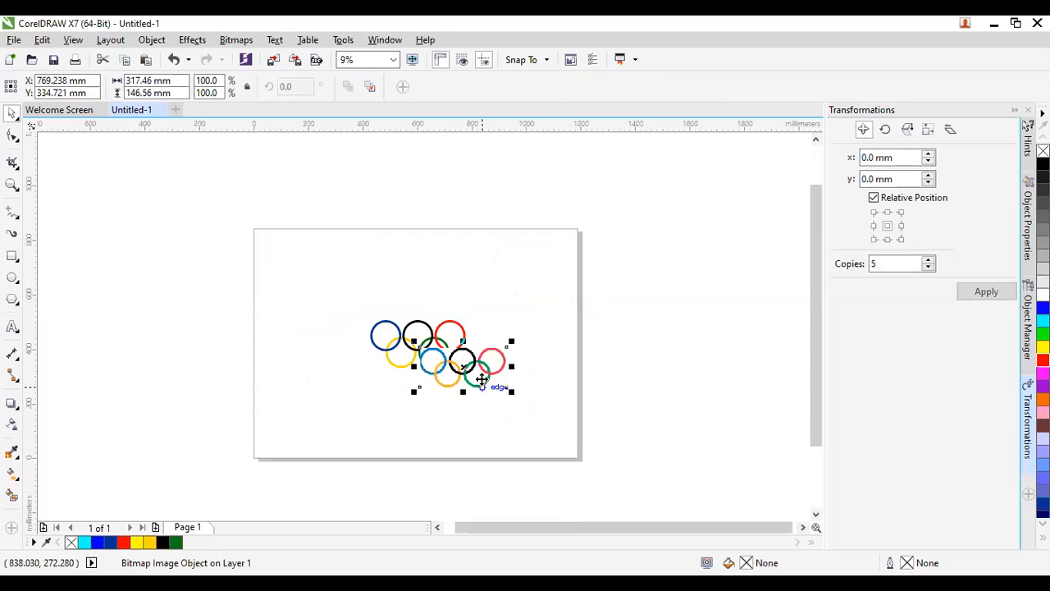
drag(474, 365, 640, 355)
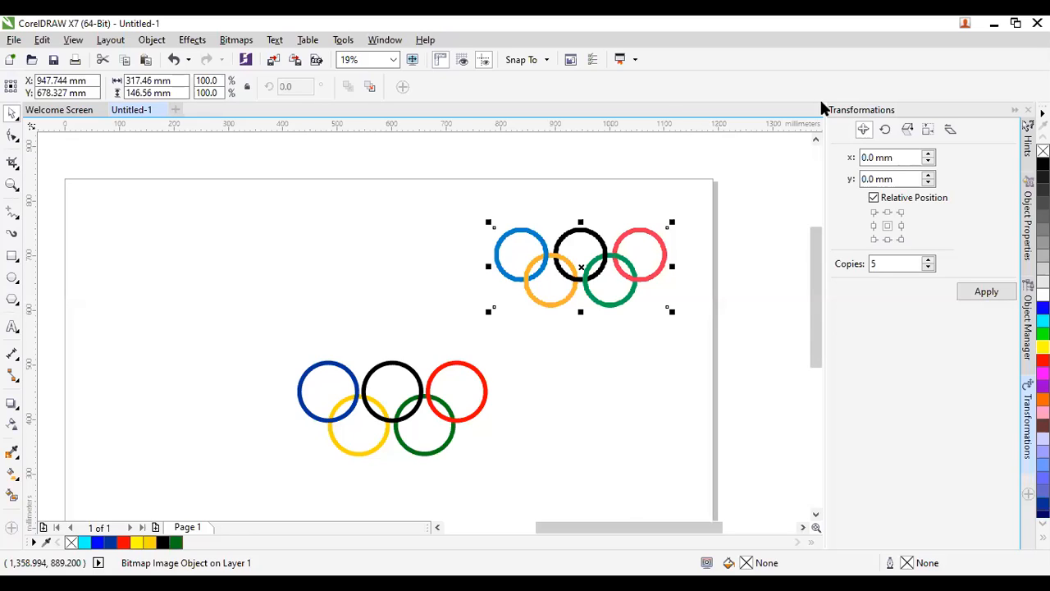
scroll(525, 359, up, 4)
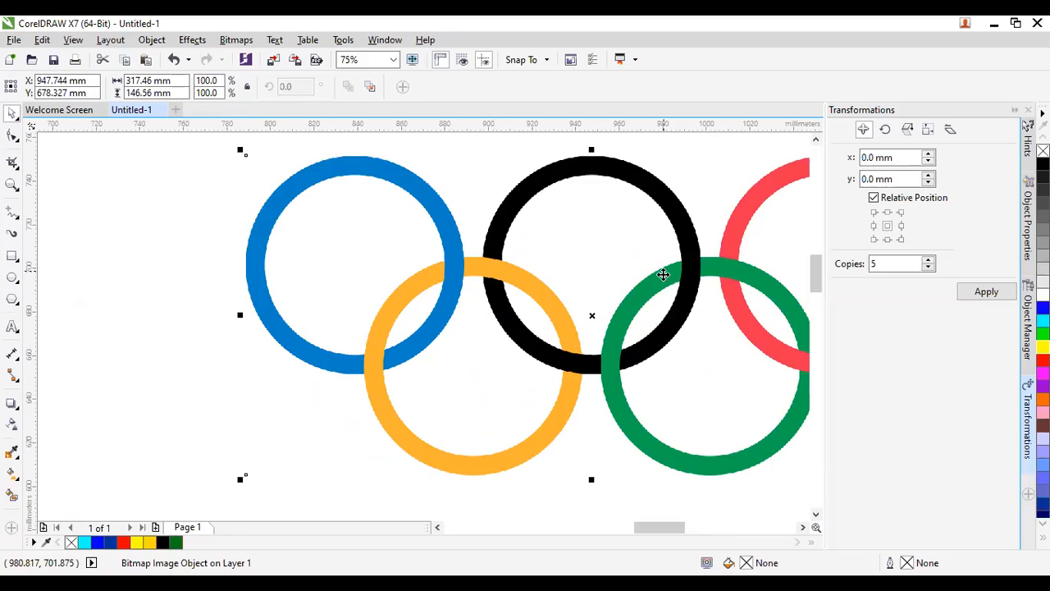
scroll(369, 255, down, 2)
scroll(507, 306, up, 2)
scroll(645, 293, up, 1)
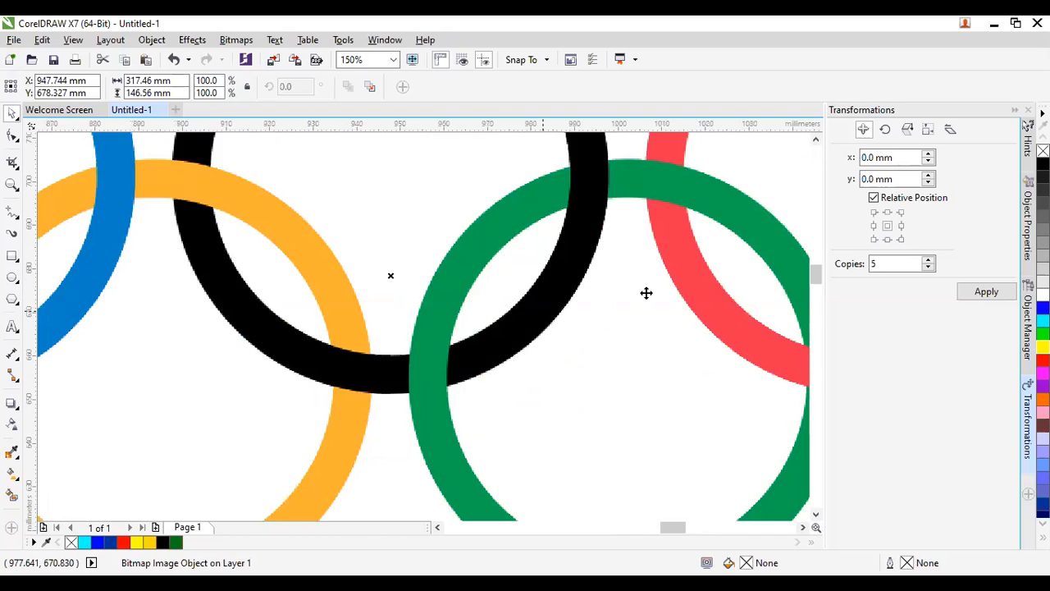
scroll(614, 265, down, 3)
scroll(531, 317, up, 1)
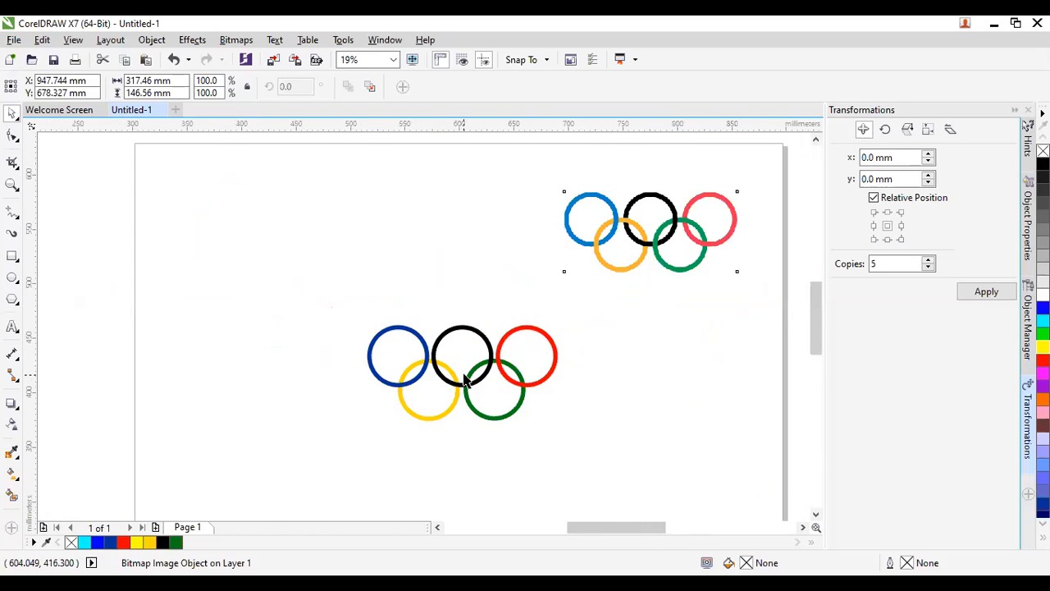
scroll(464, 374, up, 1)
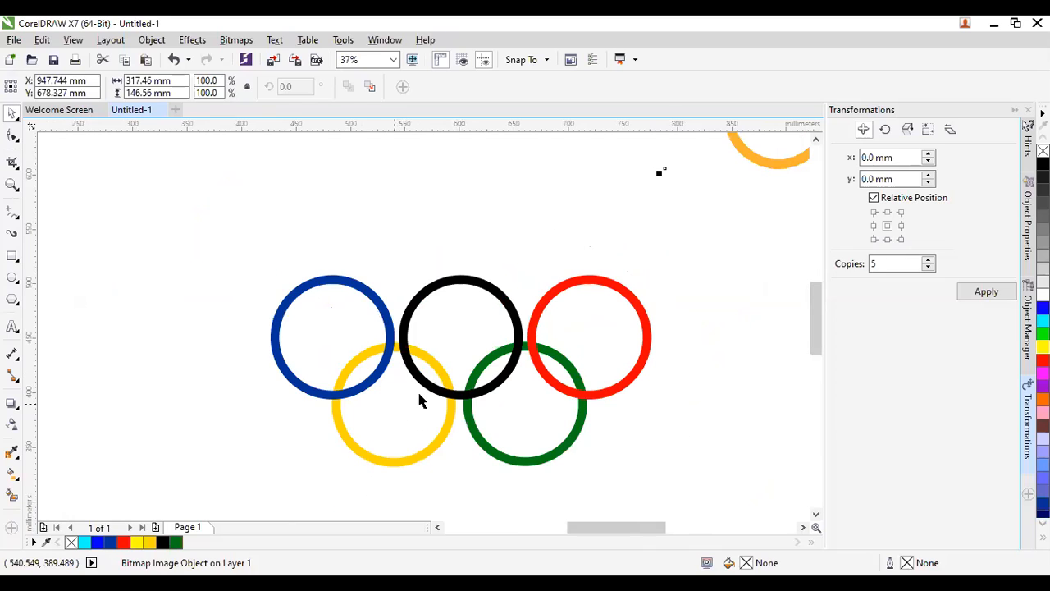
Intersect the blue and yellow rings and fill the resulting overlap shape cyan.
click(289, 384)
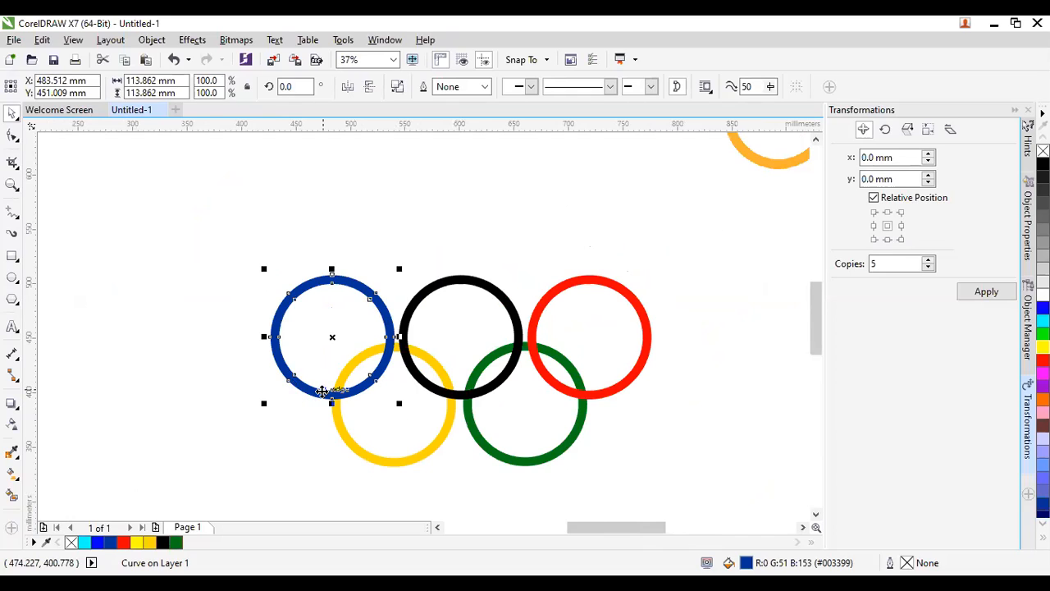
shift+click(335, 423)
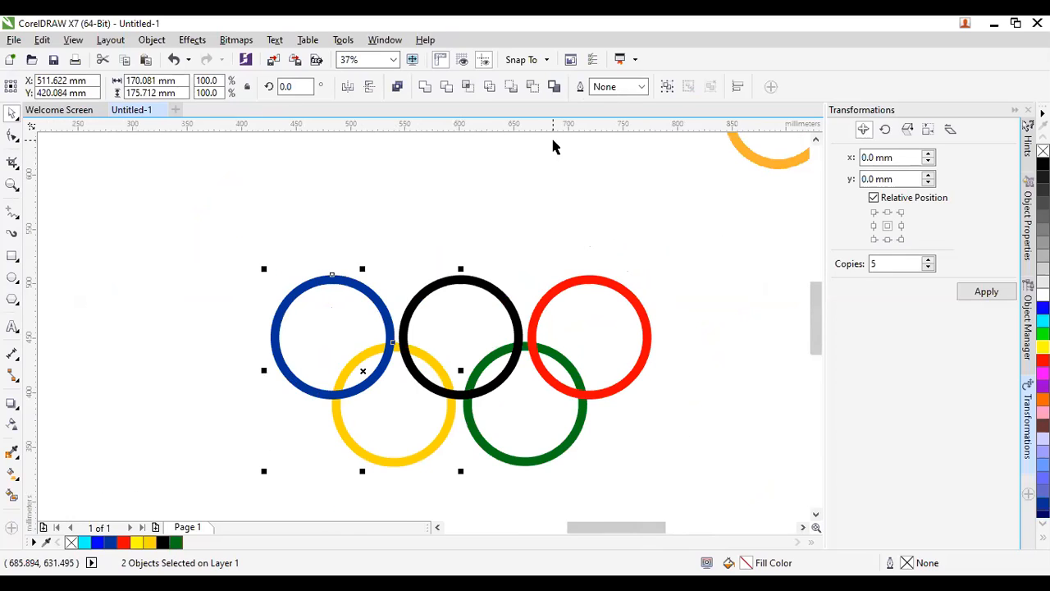
click(465, 89)
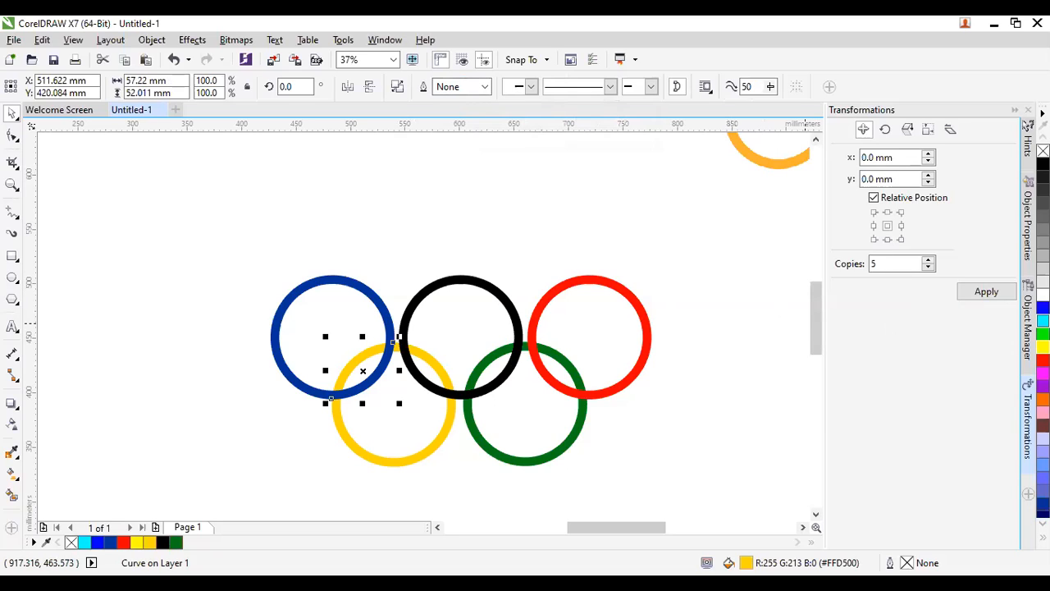
click(1043, 320)
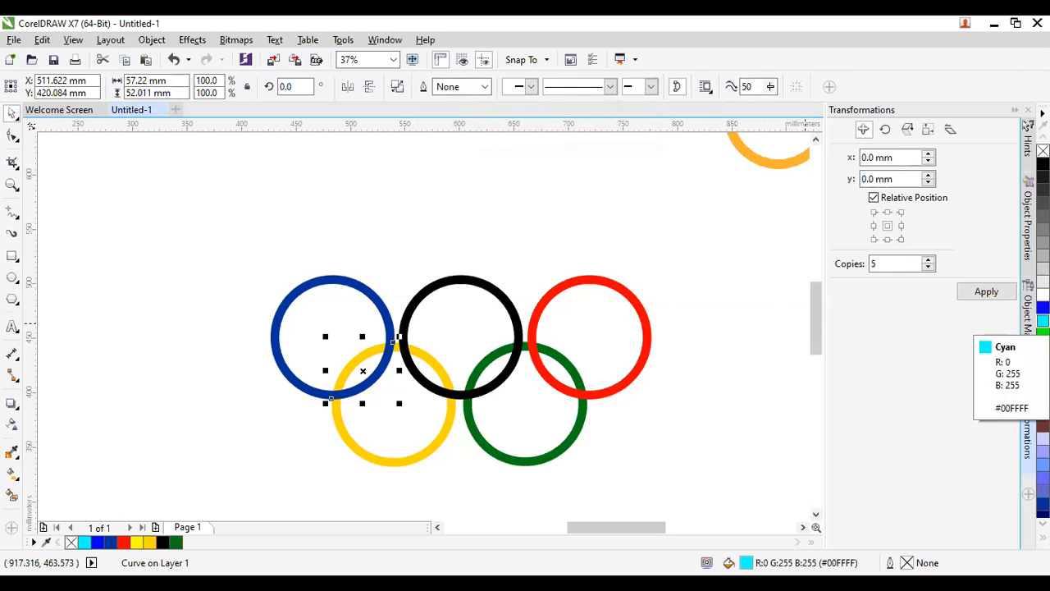
Move the cyan 57.22 × 52.011 mm overlap curve to the front of the page.
scroll(358, 380, up, 2)
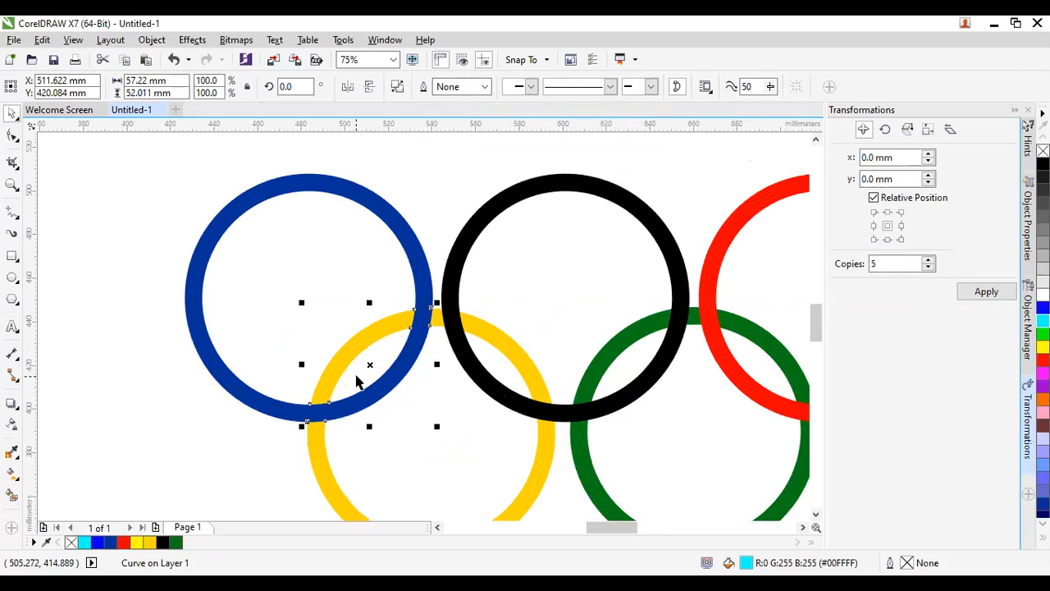
scroll(376, 400, up, 2)
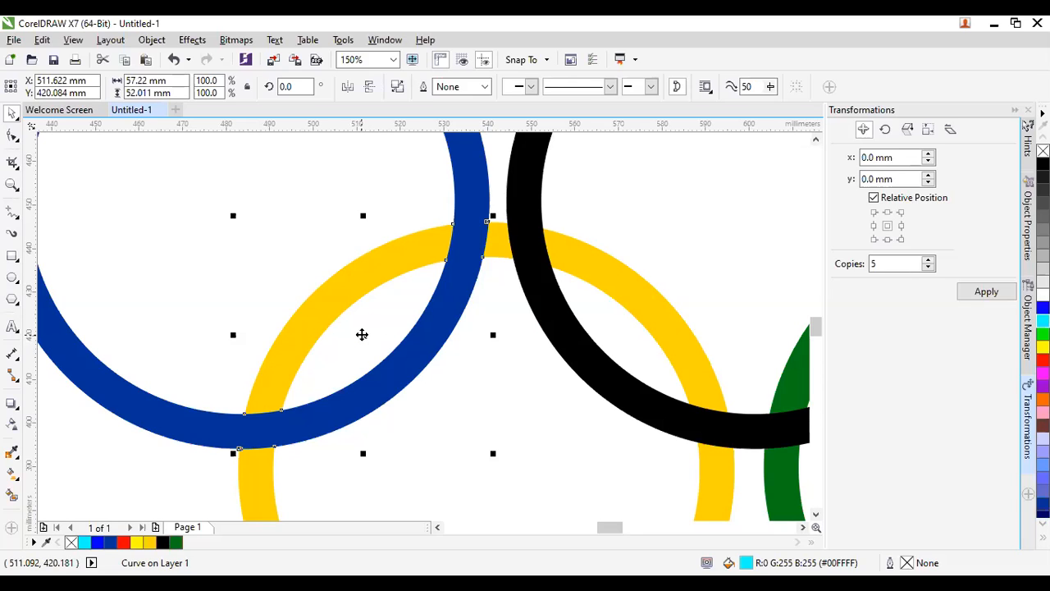
right_click(361, 335)
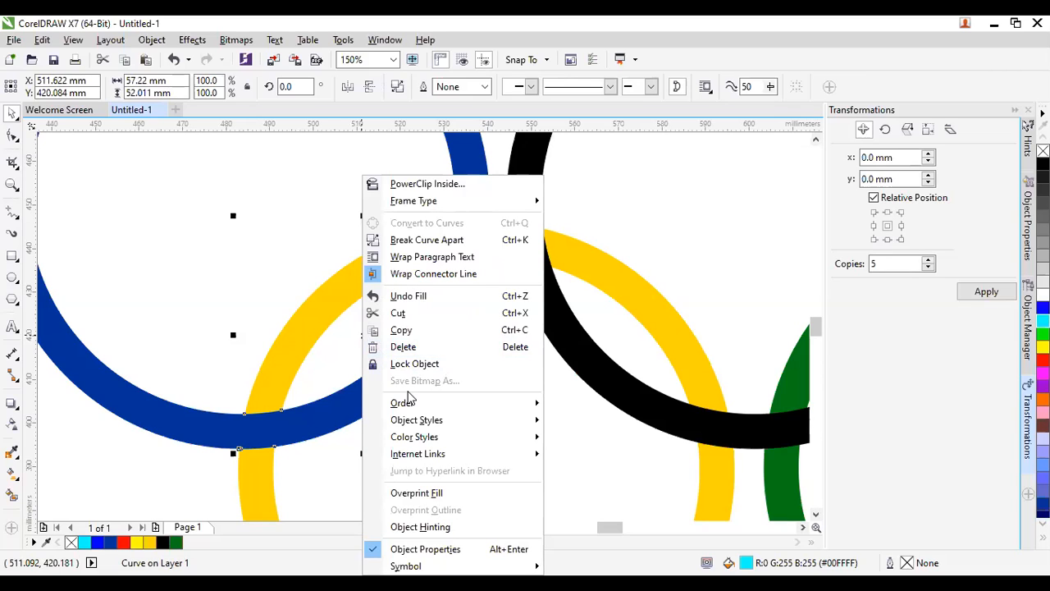
mouse_move(411, 401)
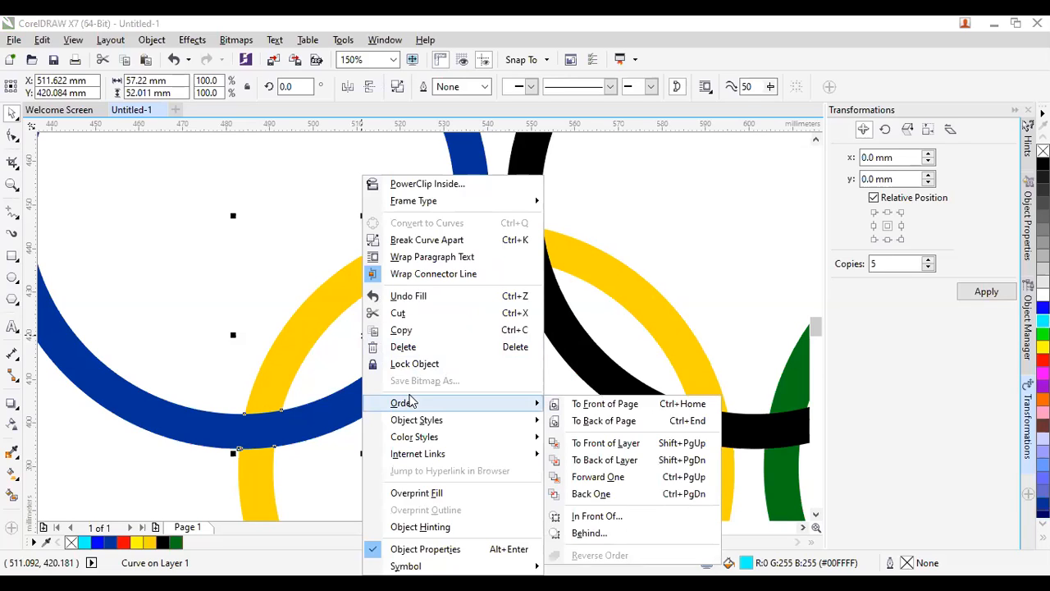
click(565, 407)
click(565, 407)
scroll(425, 348, down, 1)
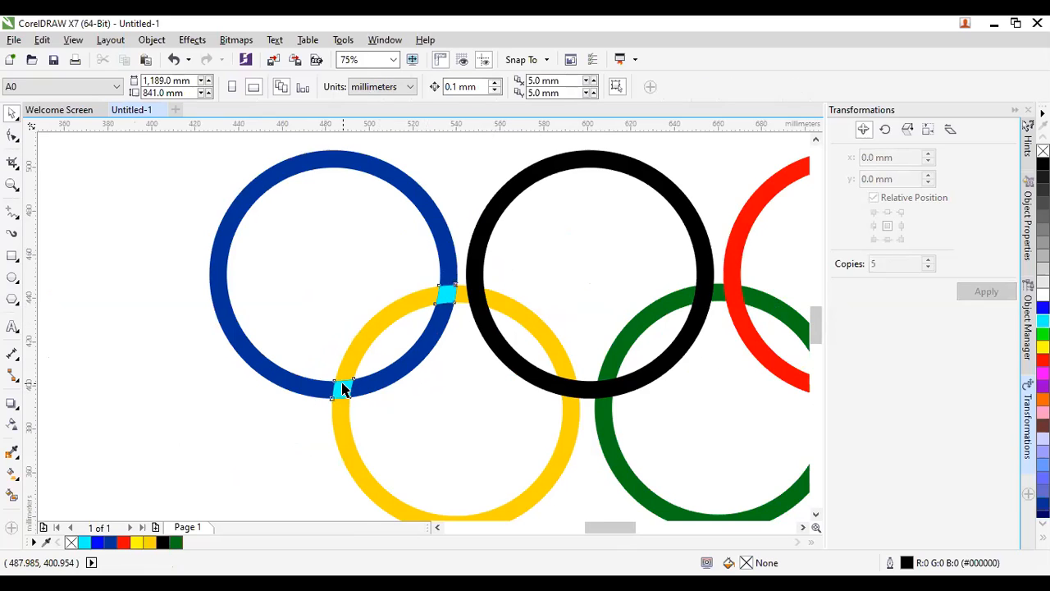
click(343, 386)
key(F10)
Break the cyan curve apart so each blue–yellow crossing gets its own piece.
click(11, 113)
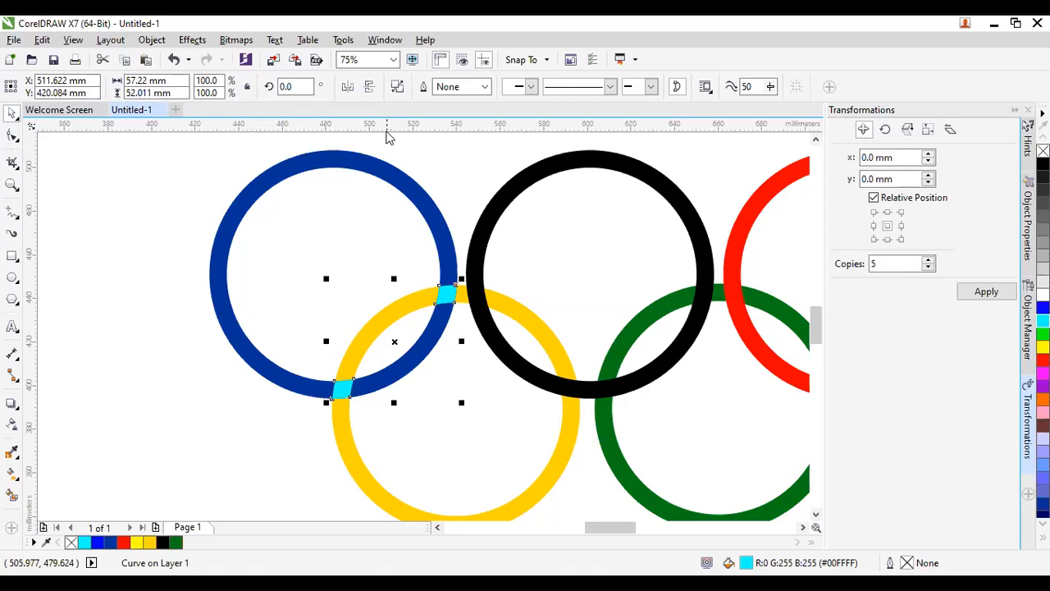
click(396, 88)
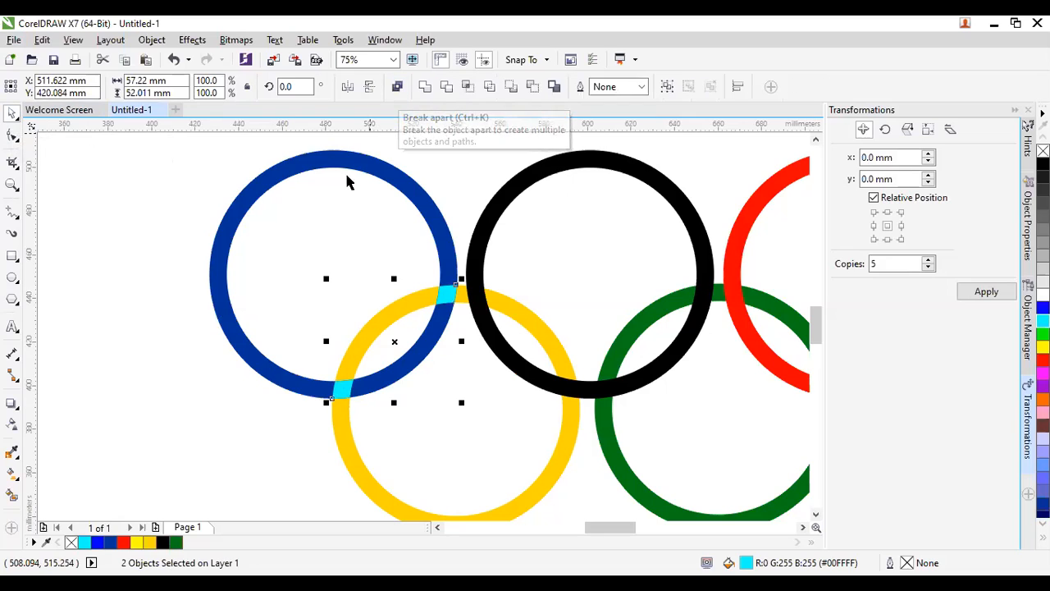
click(182, 359)
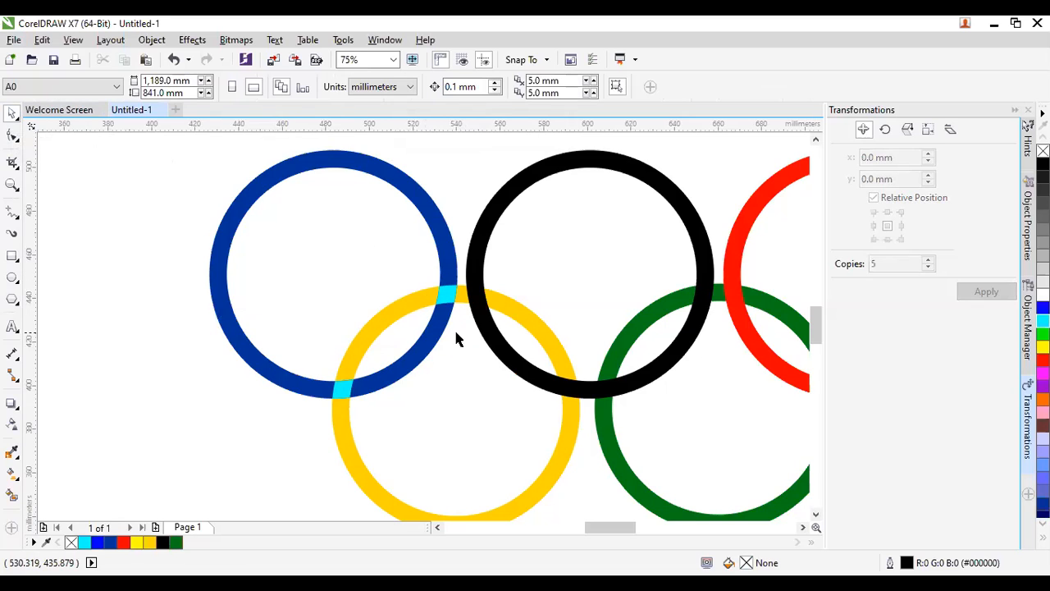
scroll(321, 344, down, 1)
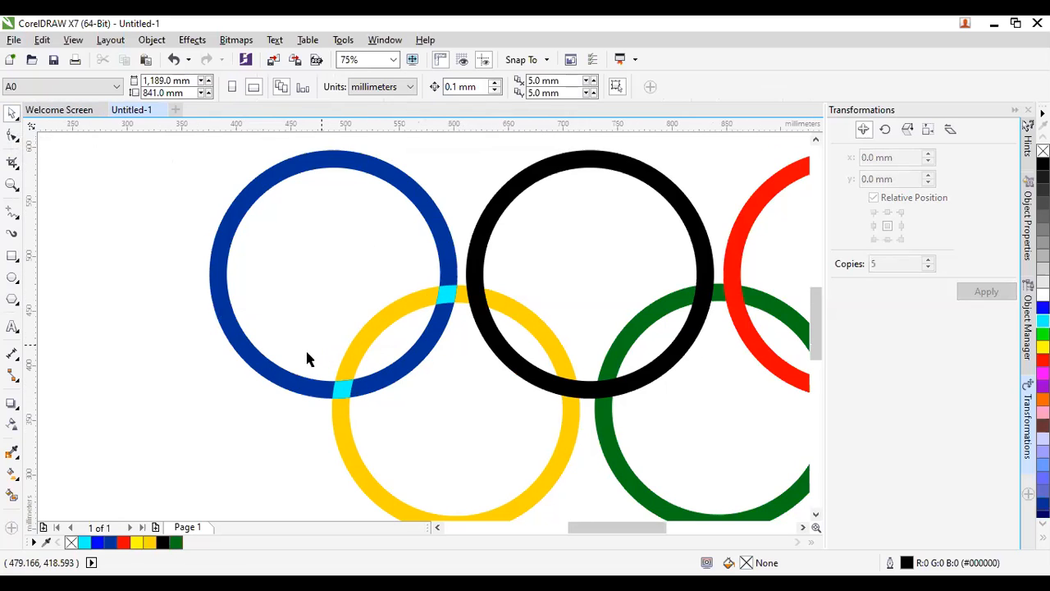
scroll(309, 371, down, 1)
scroll(538, 205, up, 2)
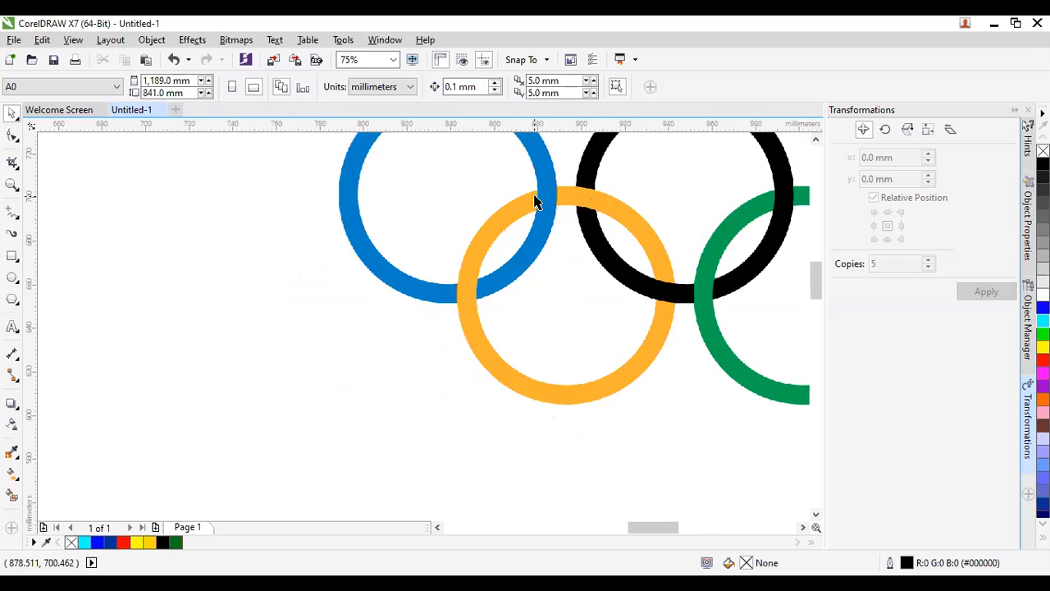
scroll(539, 293, down, 1)
drag(560, 264, 539, 284)
scroll(451, 318, up, 1)
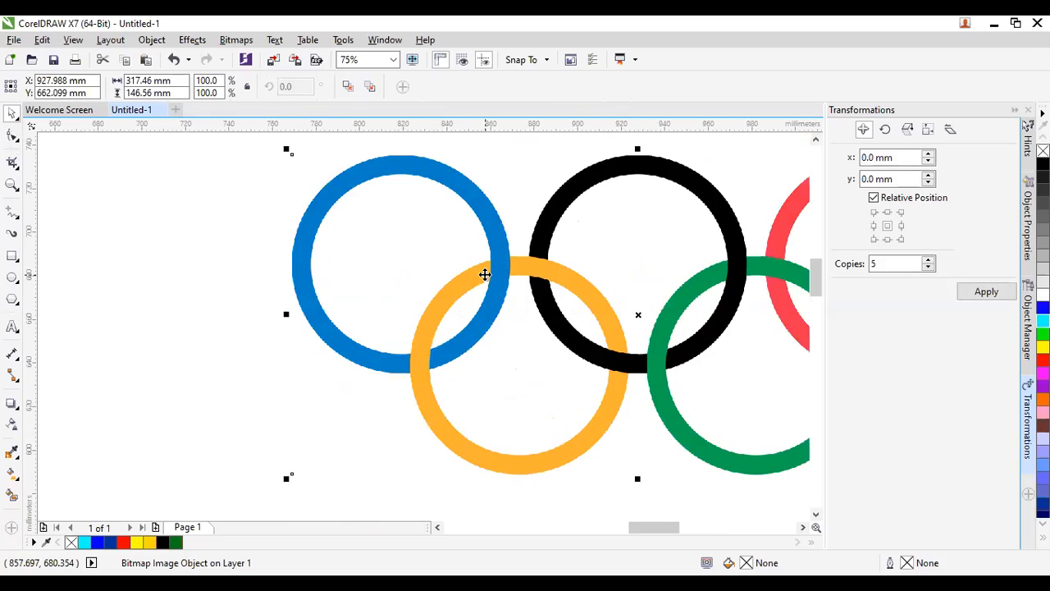
scroll(682, 206, down, 1)
scroll(635, 246, down, 1)
scroll(463, 364, up, 1)
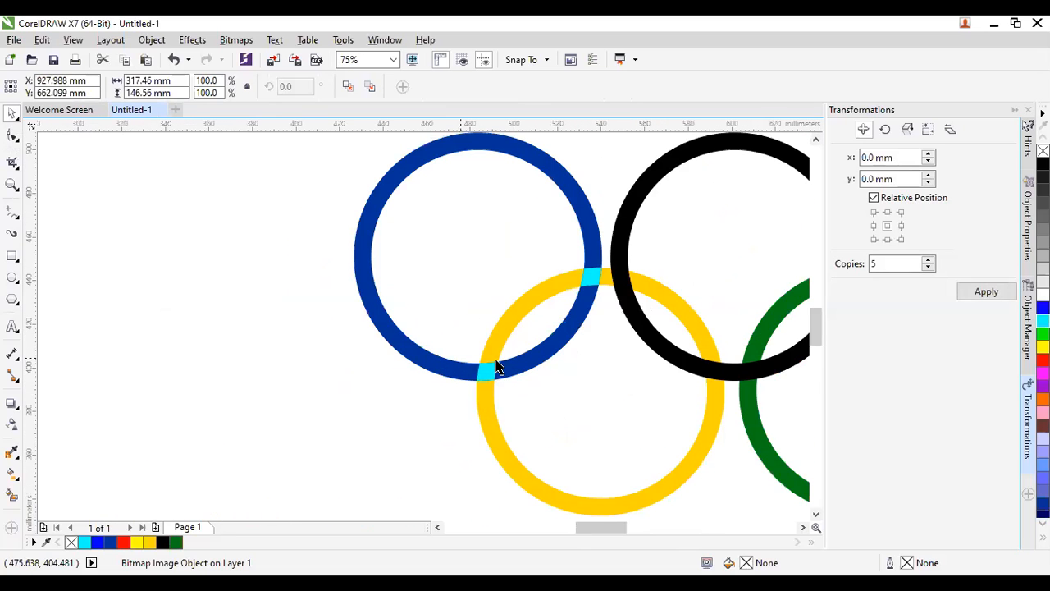
click(492, 370)
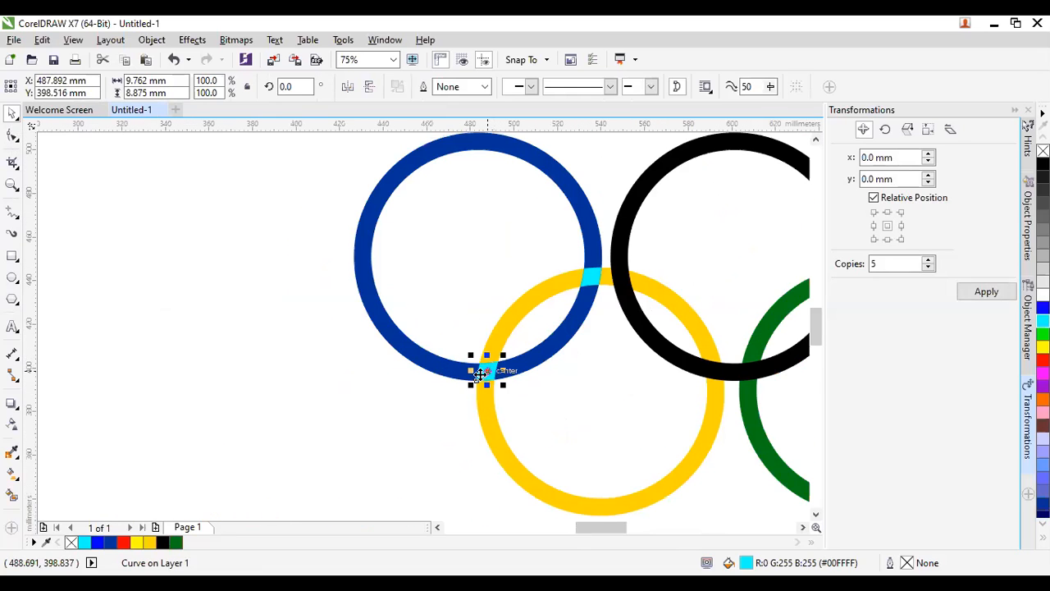
click(462, 384)
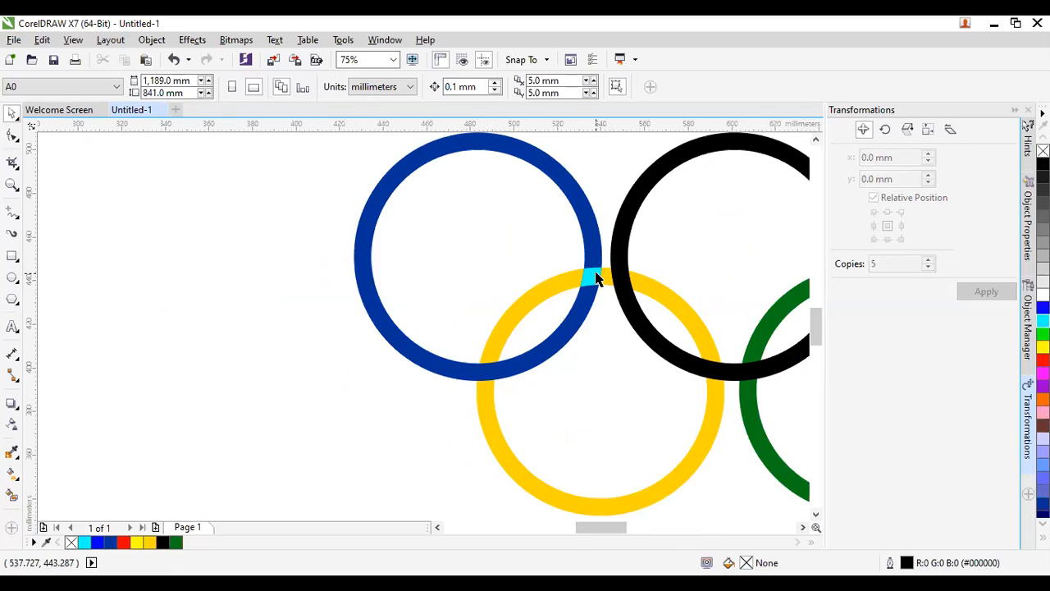
click(590, 276)
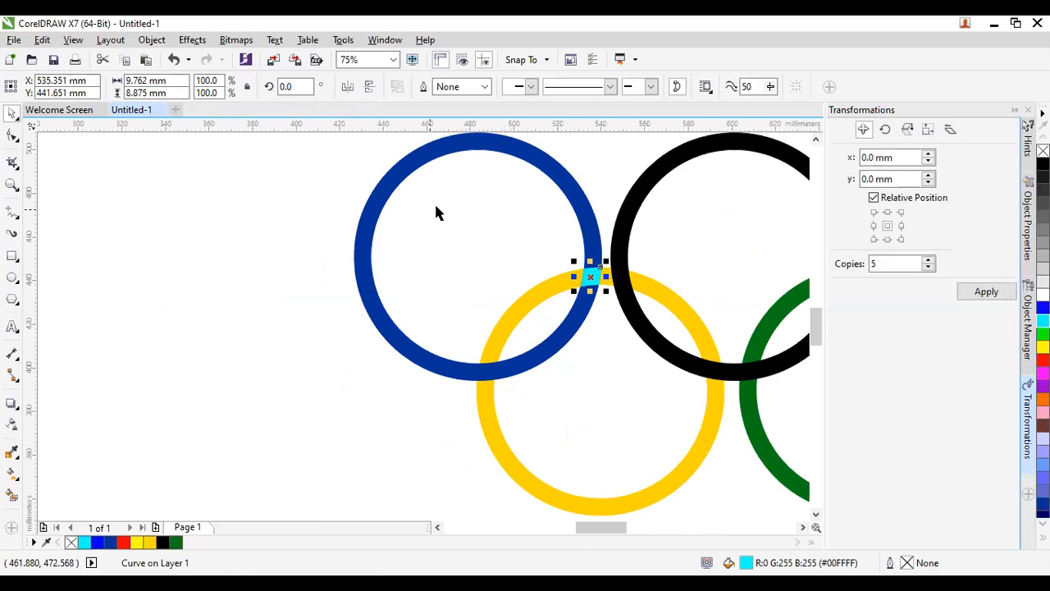
scroll(307, 343, down, 1)
scroll(306, 338, down, 1)
scroll(307, 338, up, 1)
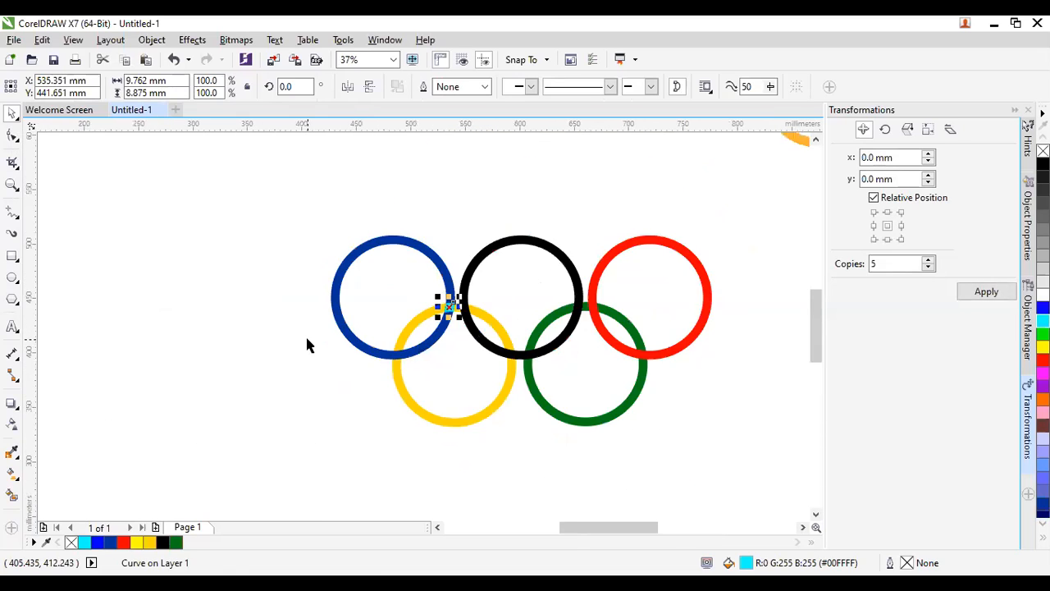
scroll(348, 344, up, 1)
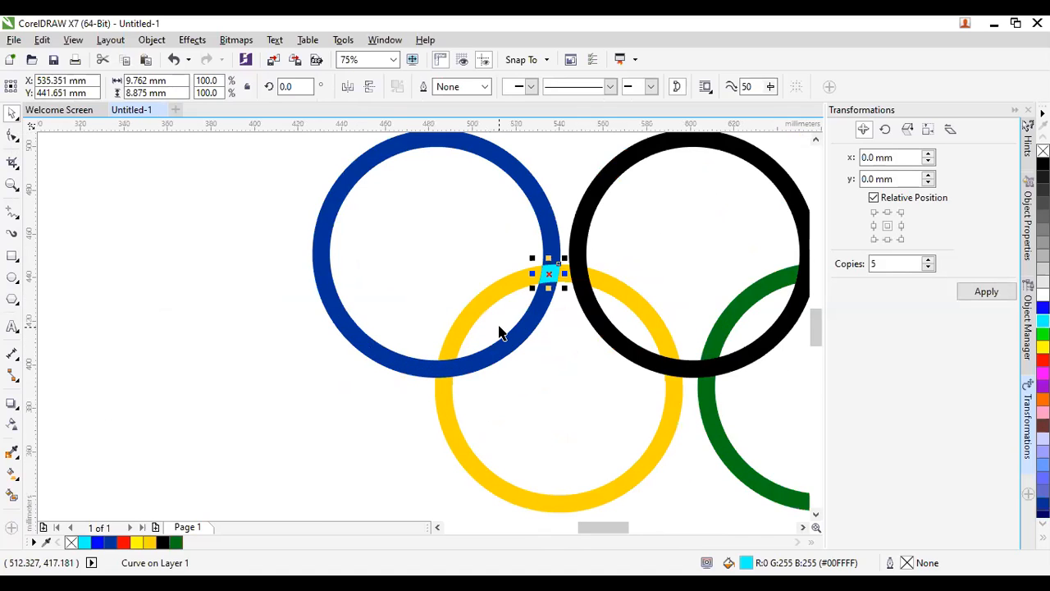
shift+click(457, 436)
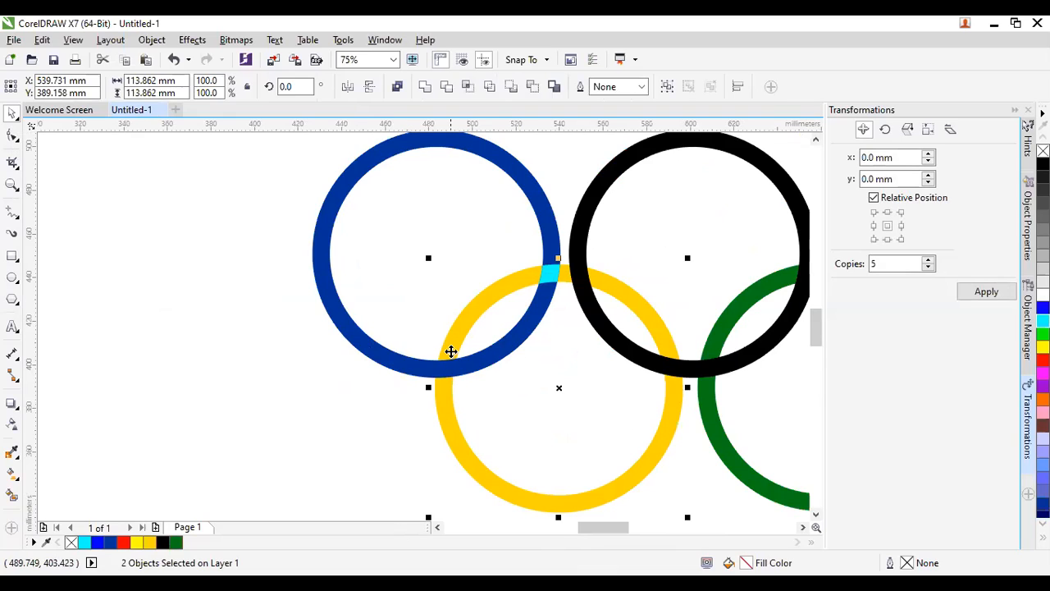
Trim the yellow ring under the small cyan piece, then delete that cyan piece.
click(490, 87)
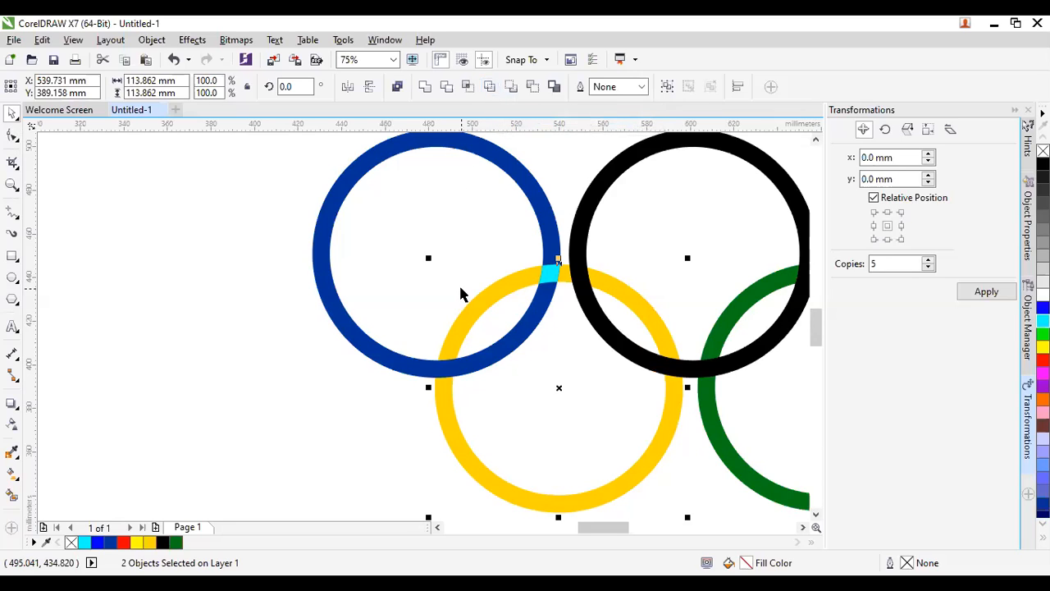
click(379, 377)
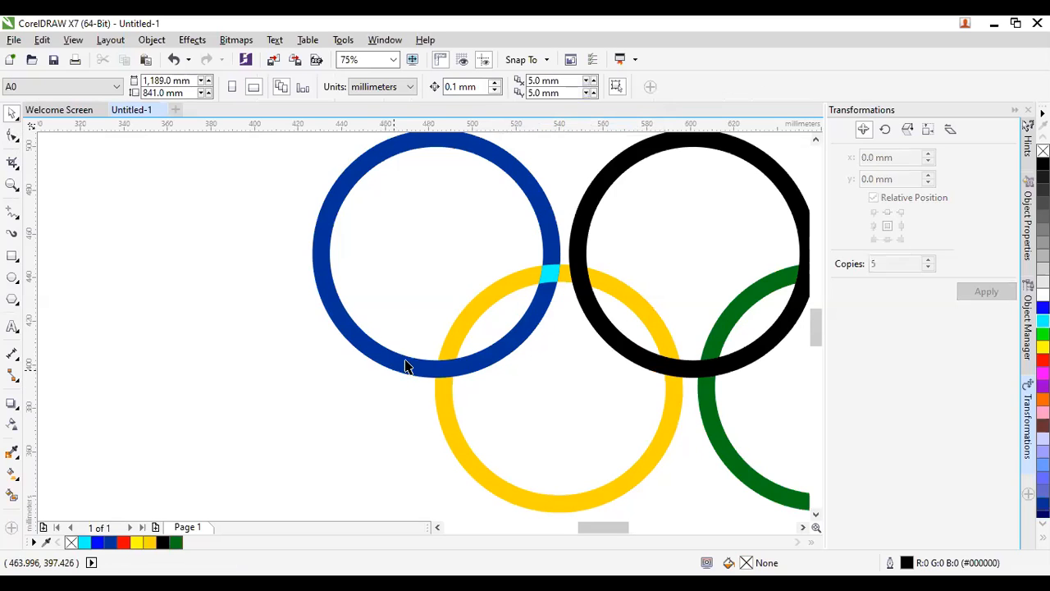
click(544, 272)
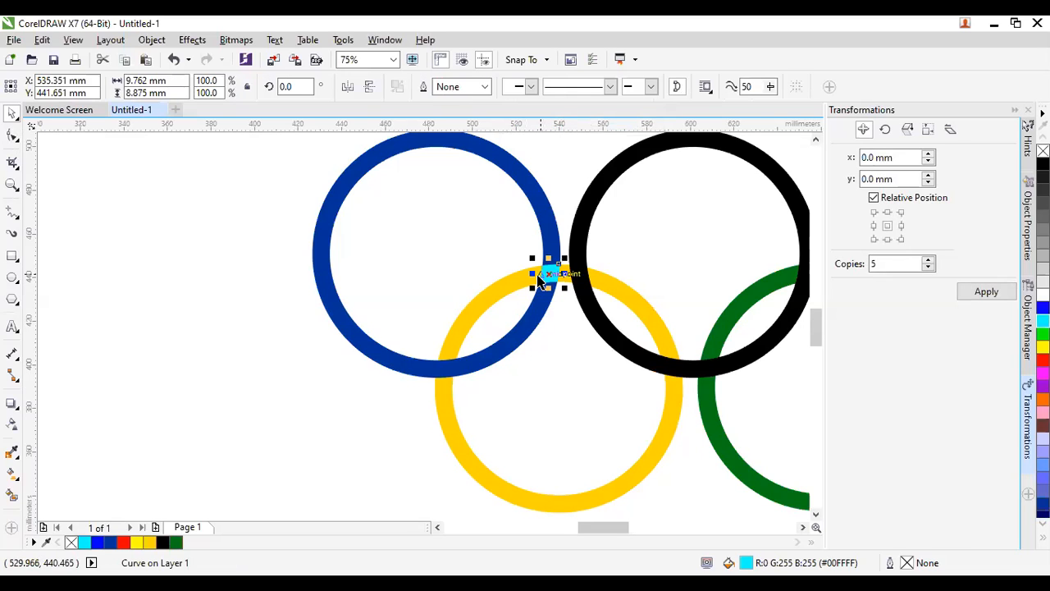
key(Delete)
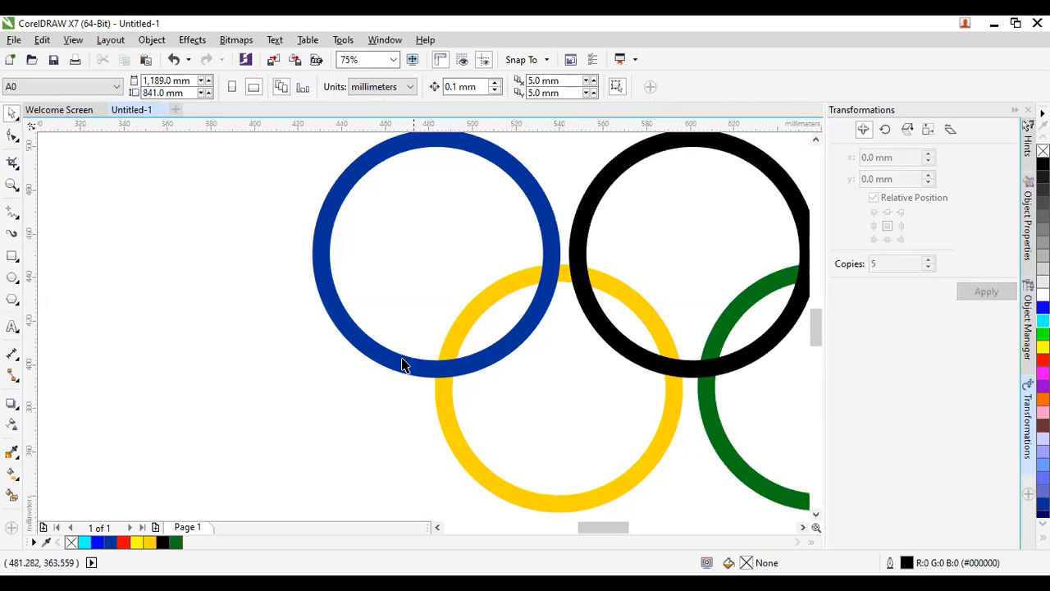
scroll(402, 363, down, 2)
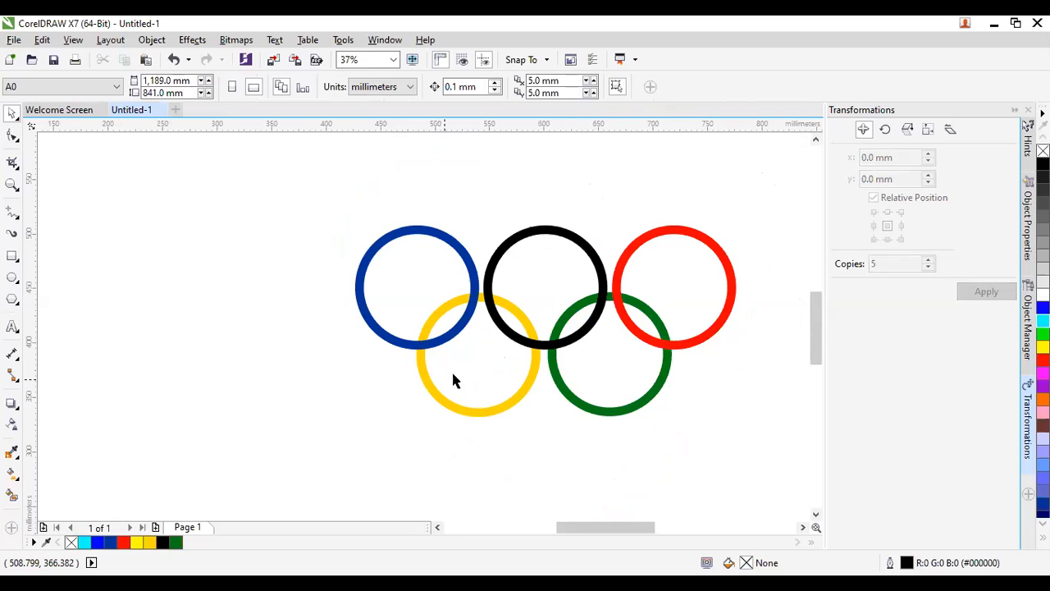
scroll(516, 343, down, 1)
scroll(515, 343, up, 1)
scroll(515, 342, up, 1)
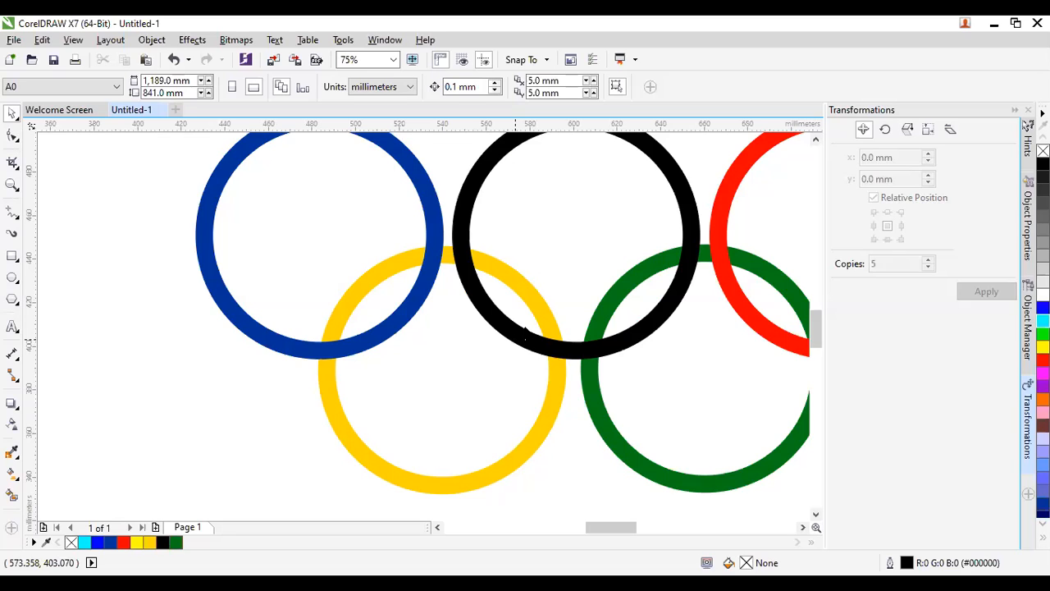
Move the yellow ring to the front of the page, over the black ring.
click(353, 433)
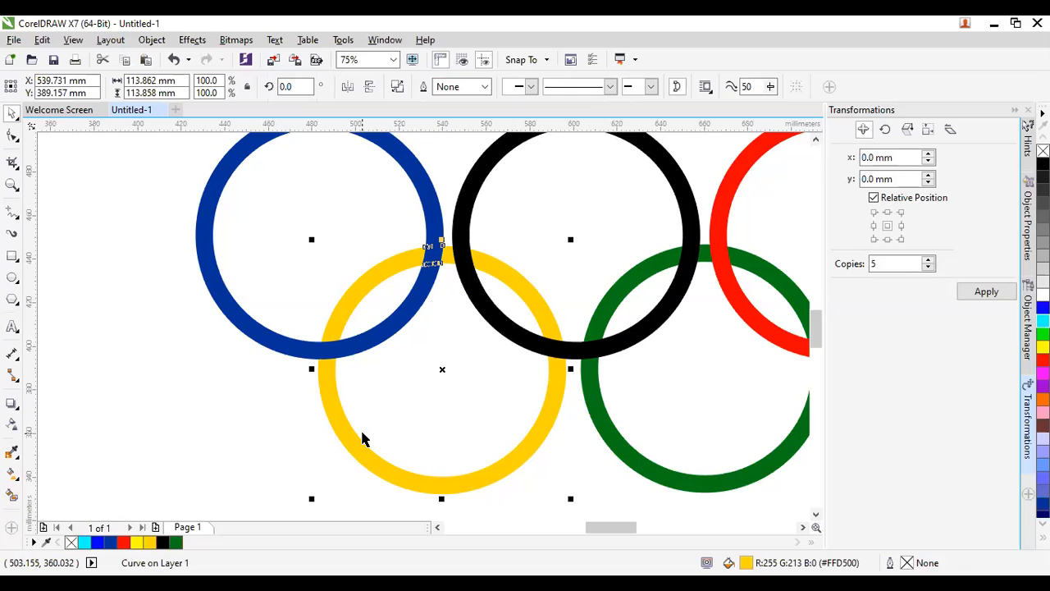
key(ctrl+Page_Up)
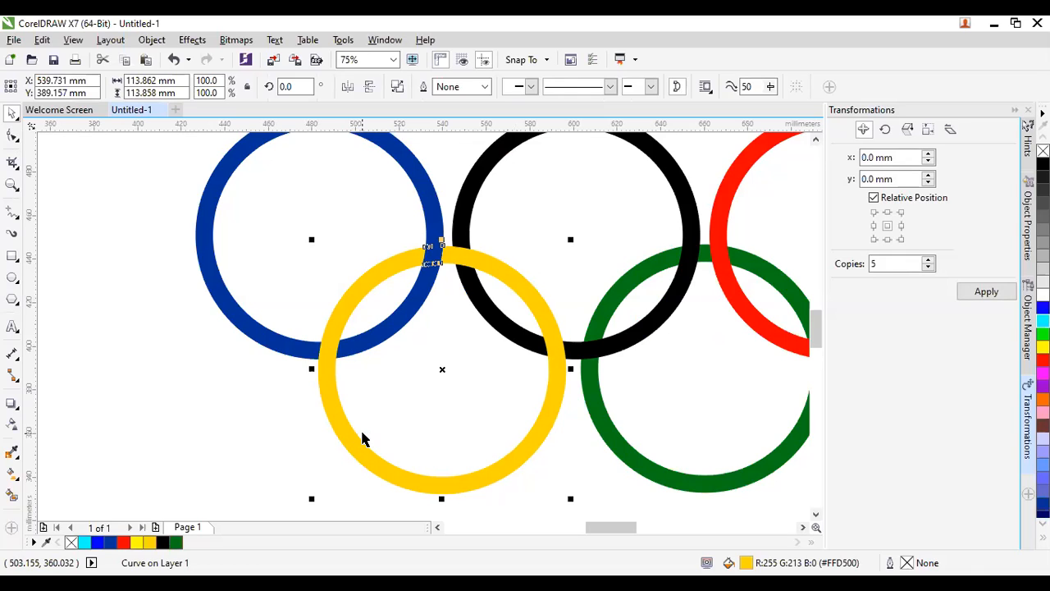
key(ctrl+z)
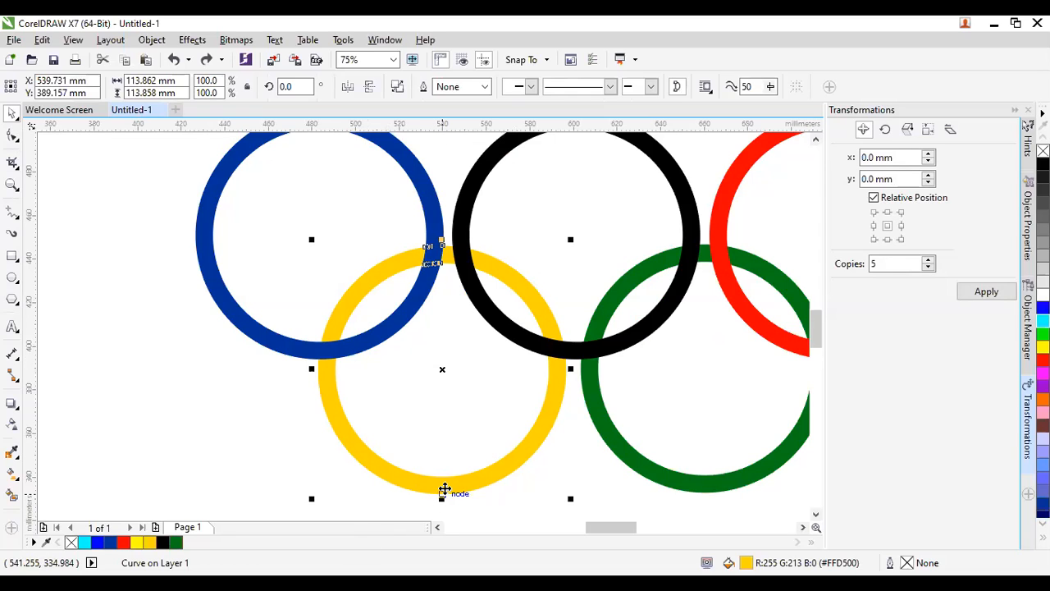
right_click(443, 491)
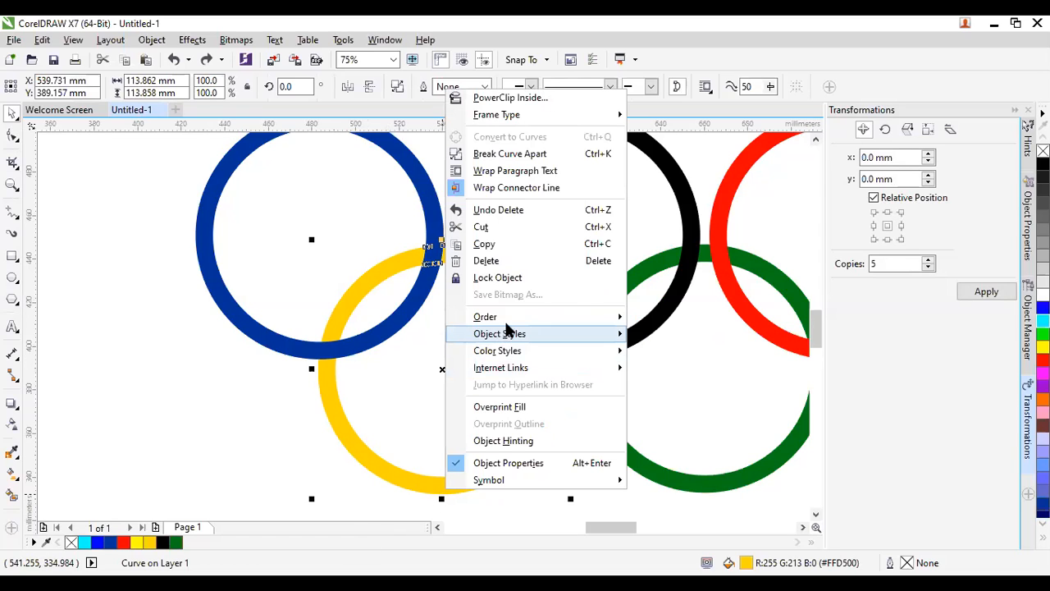
mouse_move(509, 320)
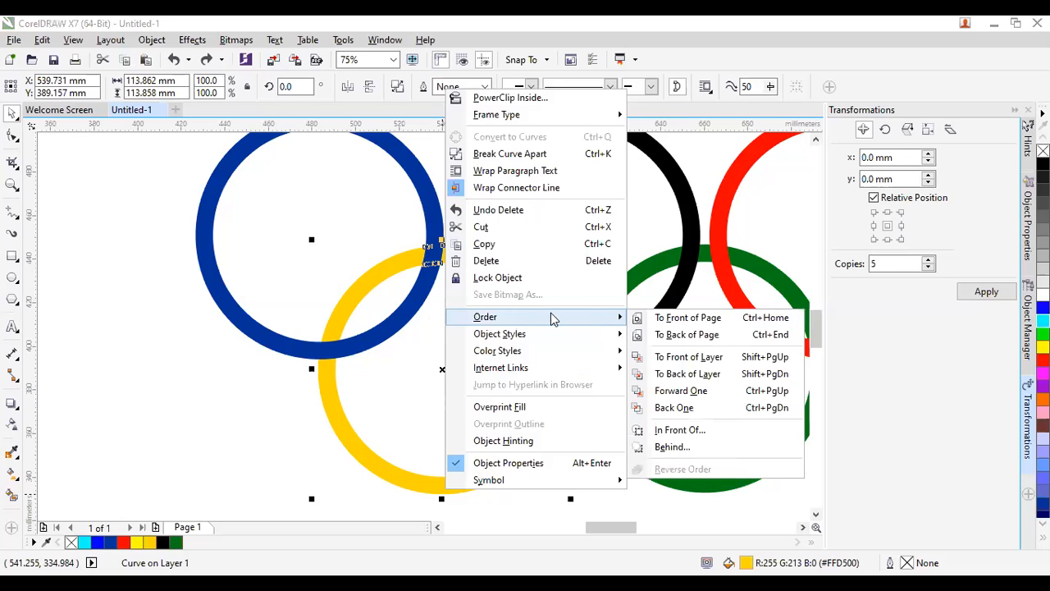
click(683, 321)
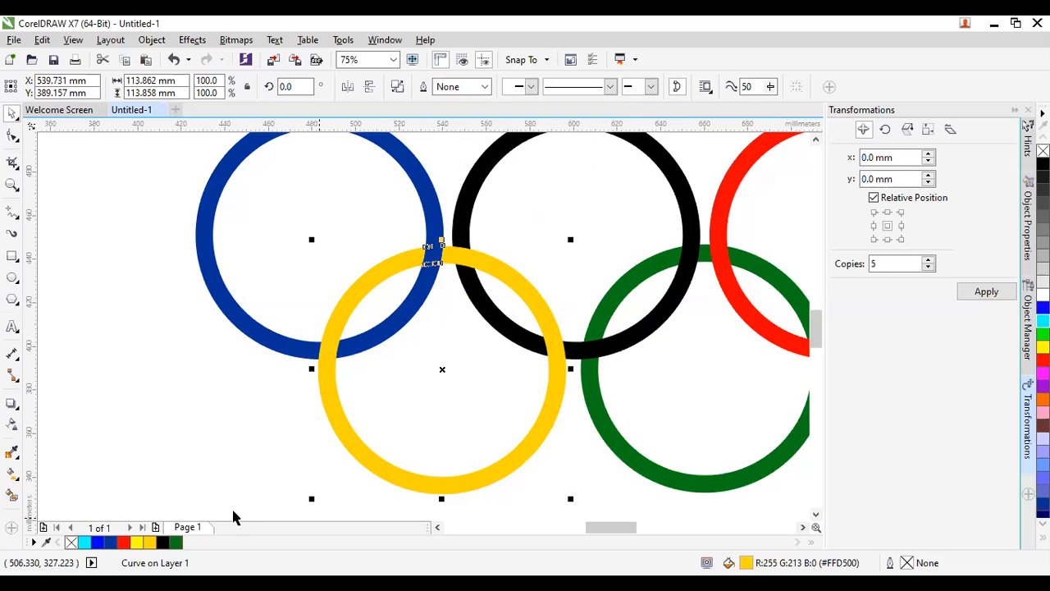
click(256, 473)
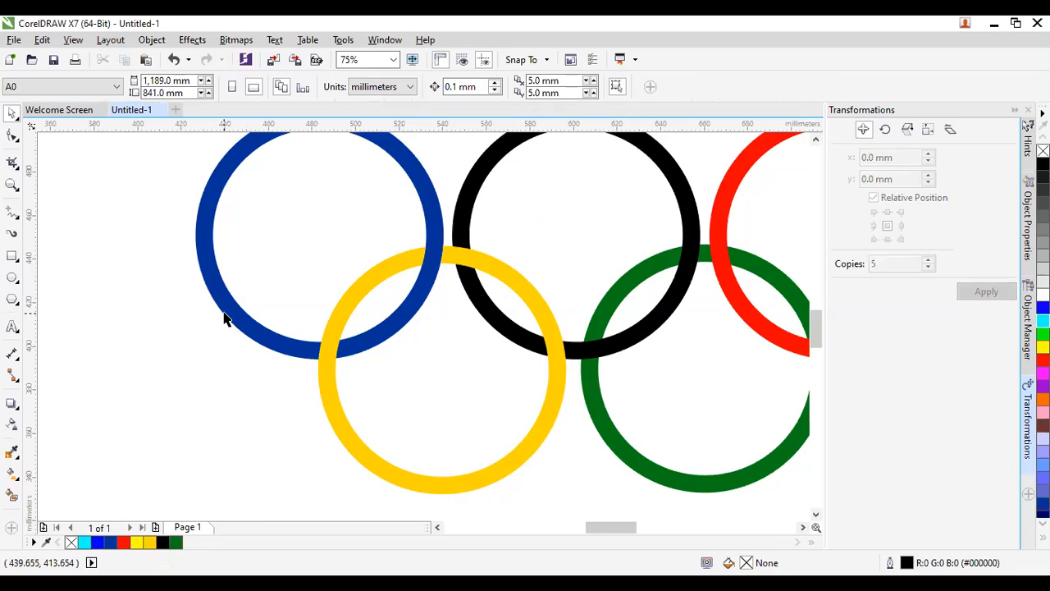
scroll(341, 299, down, 1)
scroll(503, 201, down, 1)
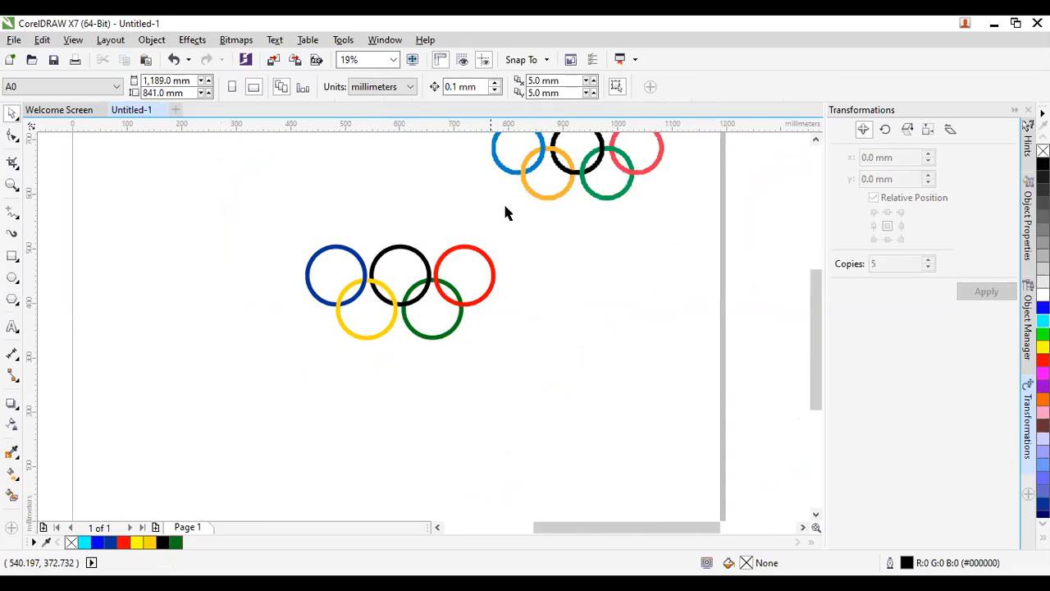
scroll(533, 159, up, 3)
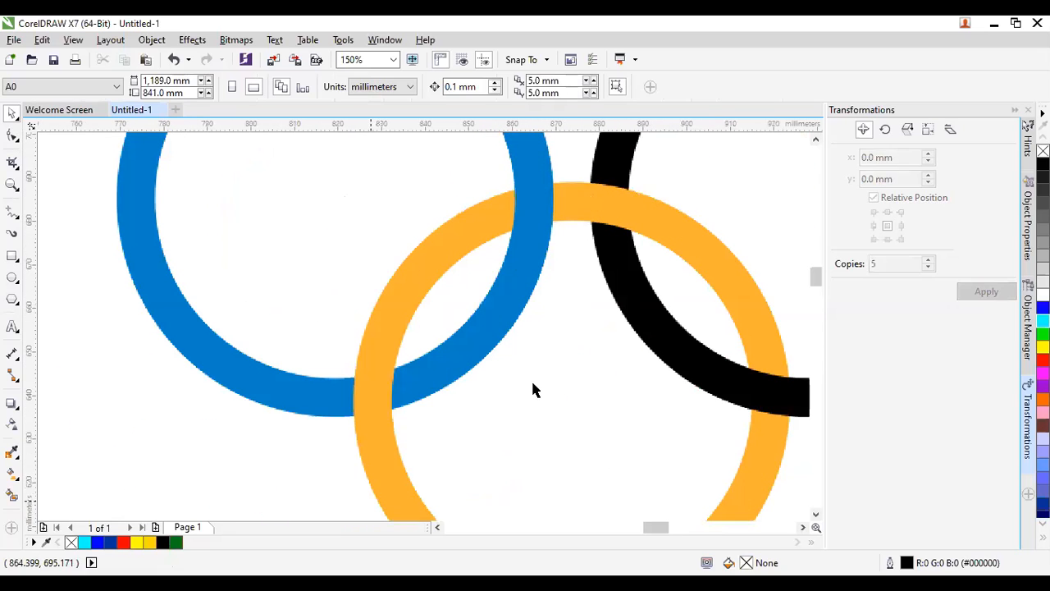
scroll(632, 223, down, 3)
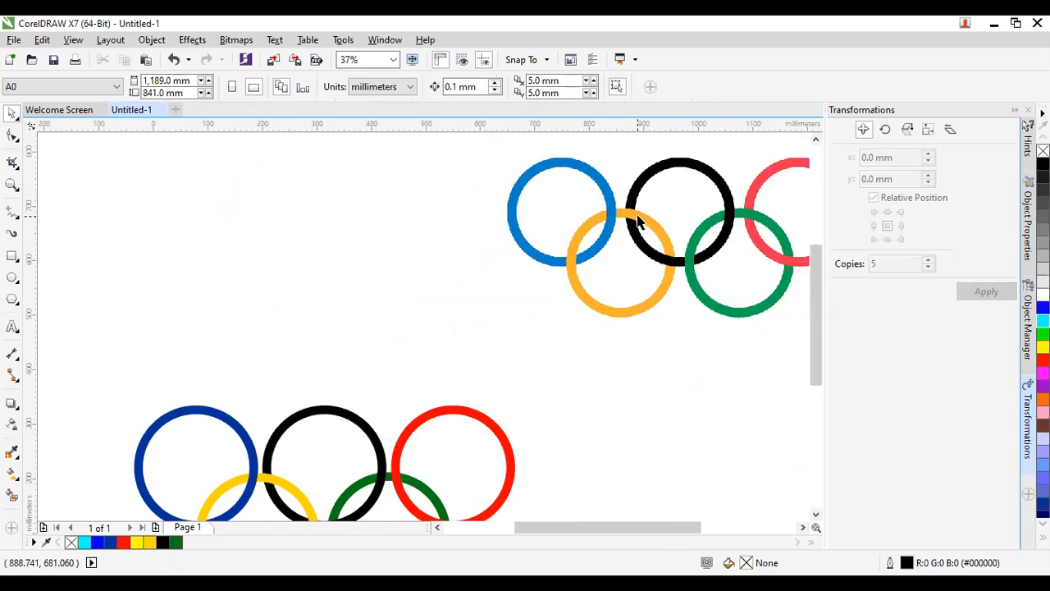
scroll(472, 360, up, 1)
scroll(382, 373, up, 1)
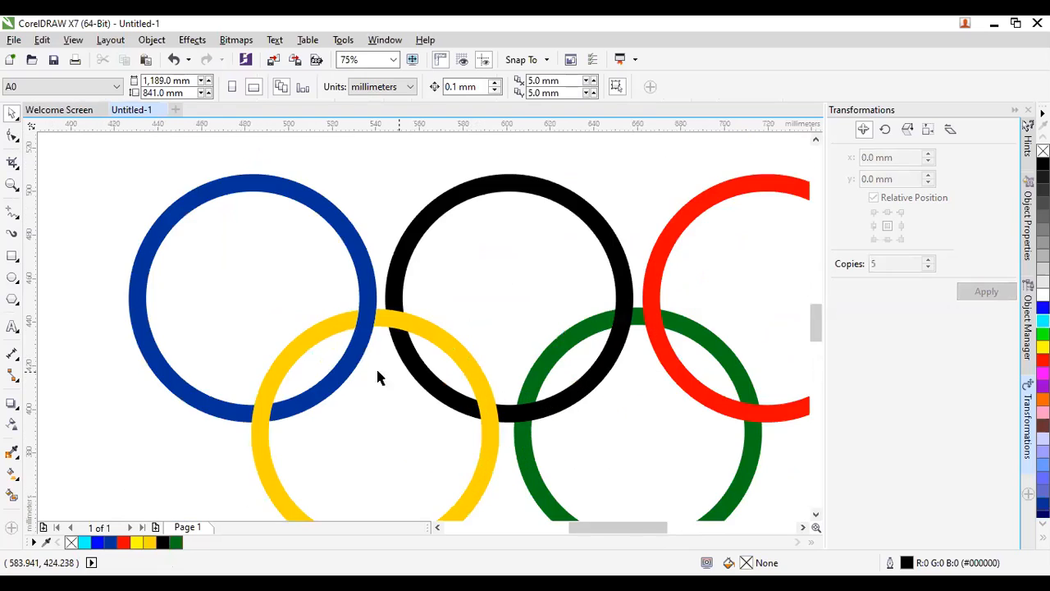
scroll(369, 375, down, 2)
scroll(393, 361, up, 1)
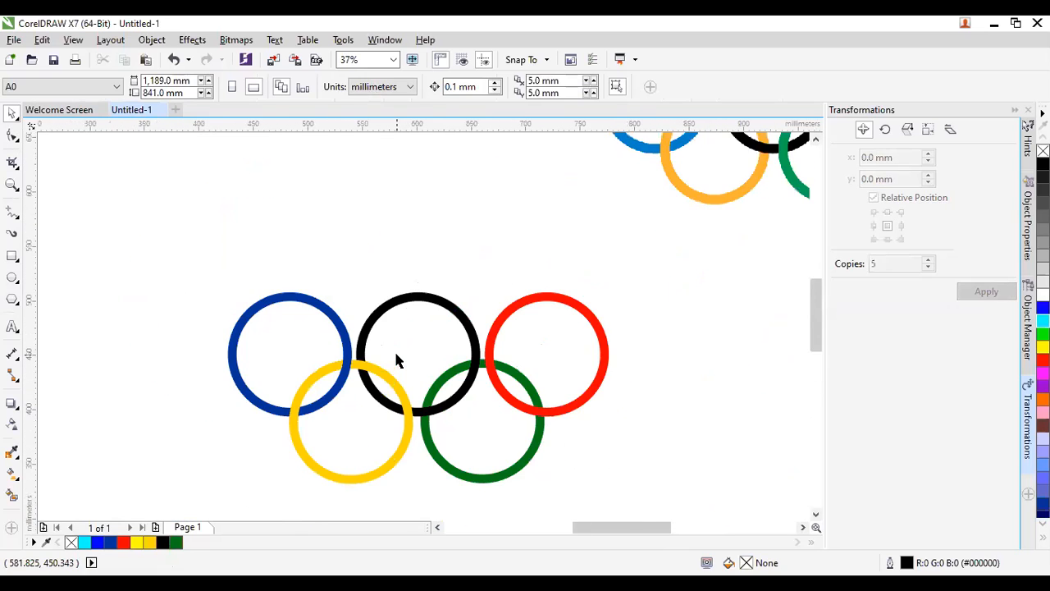
scroll(398, 358, down, 1)
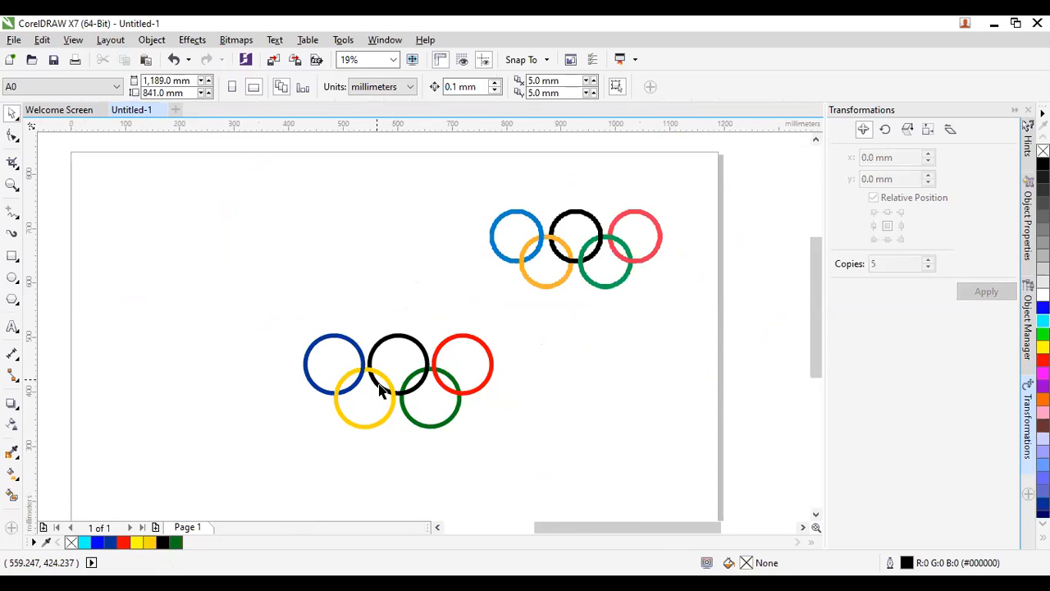
scroll(382, 389, up, 1)
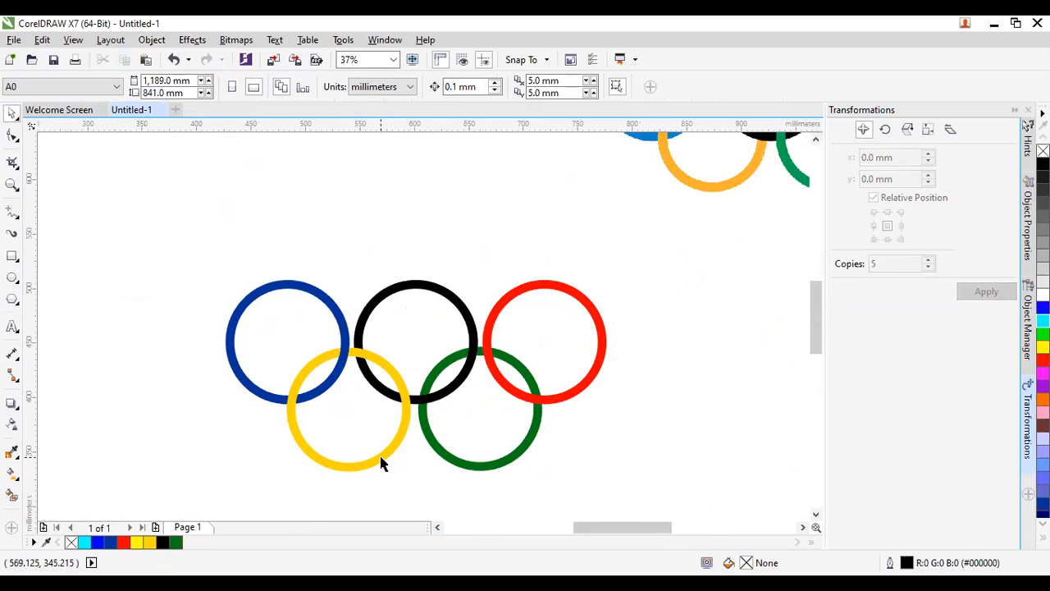
Intersect the yellow and black rings and colour the overlap shape blue.
click(348, 347)
shift+click(416, 284)
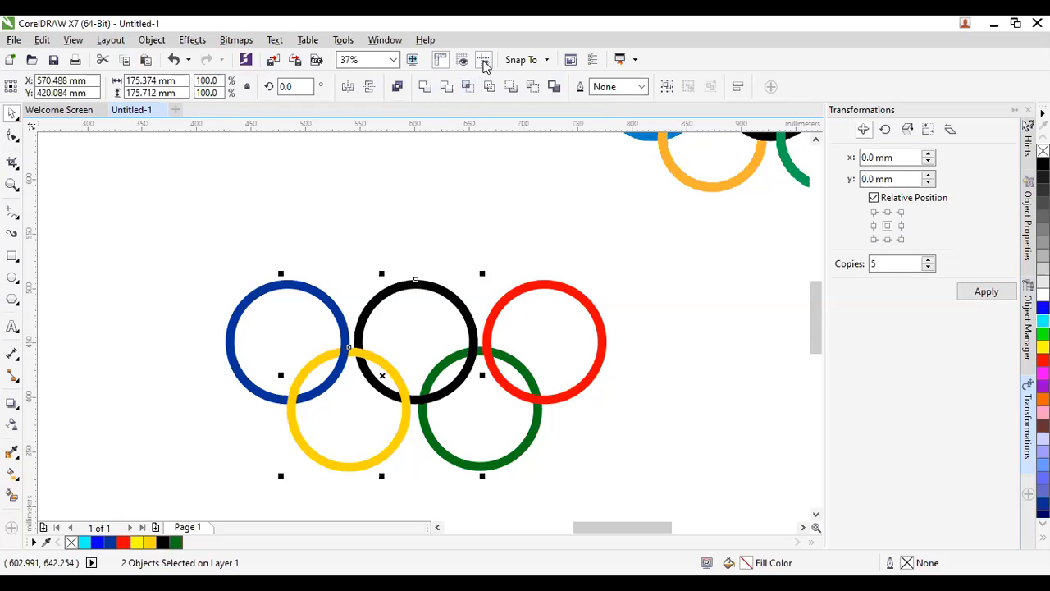
click(469, 88)
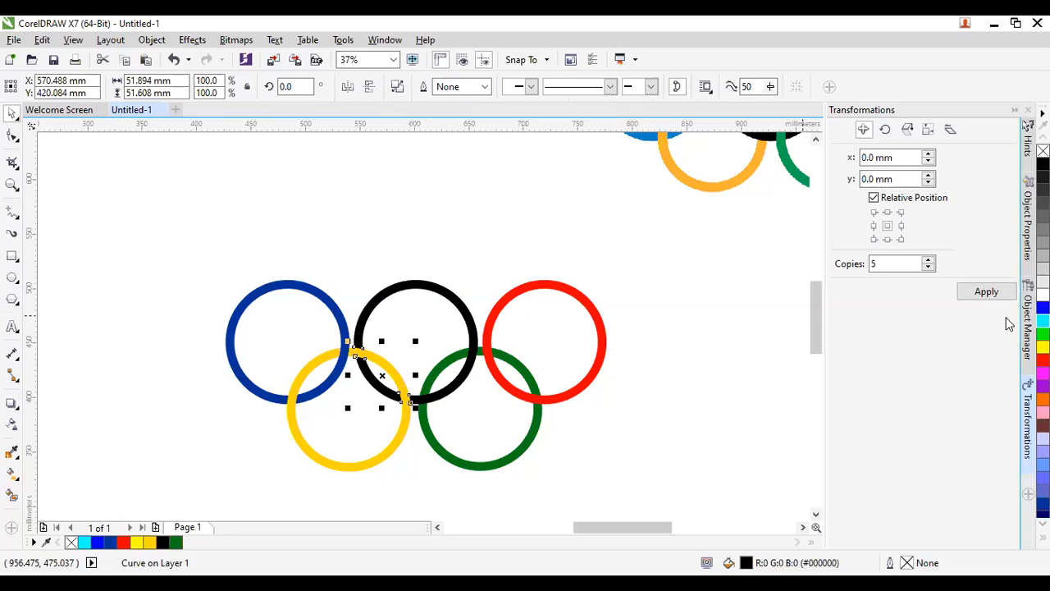
right_click(1043, 307)
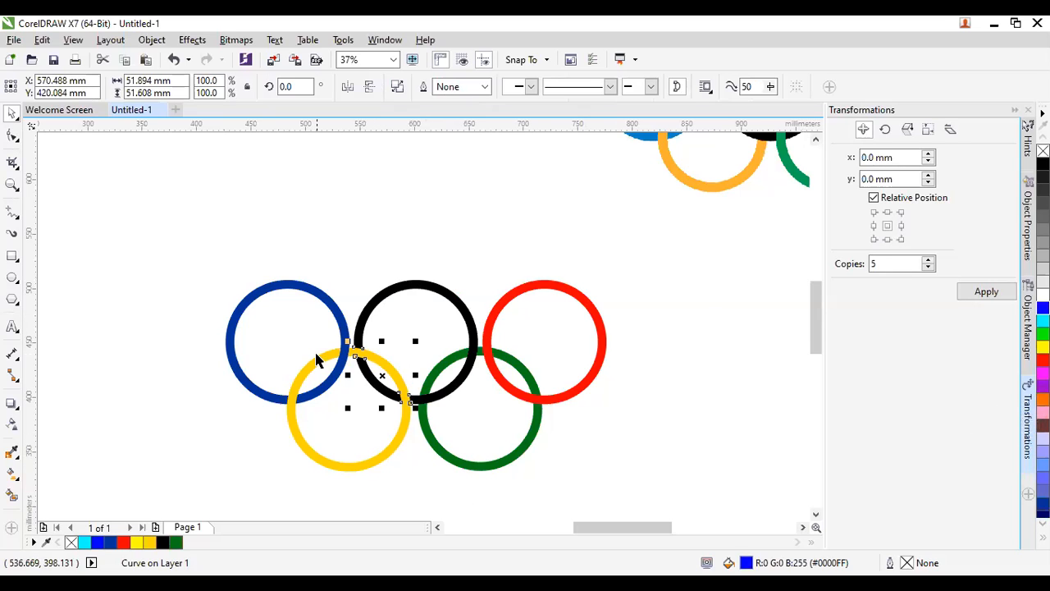
Move the blue overlap pieces to the front of the page.
scroll(320, 356, up, 4)
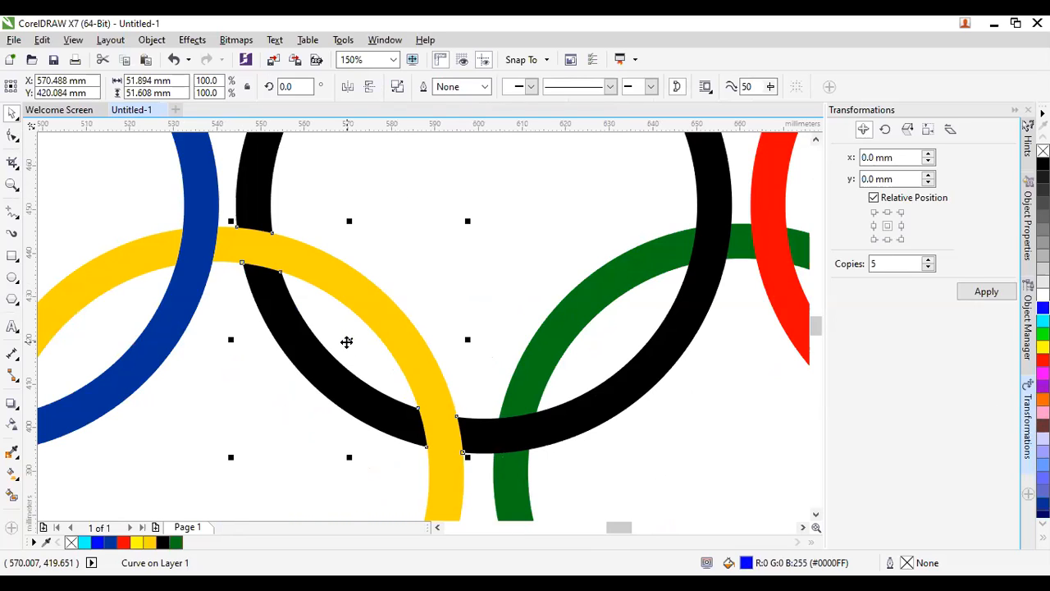
right_click(347, 342)
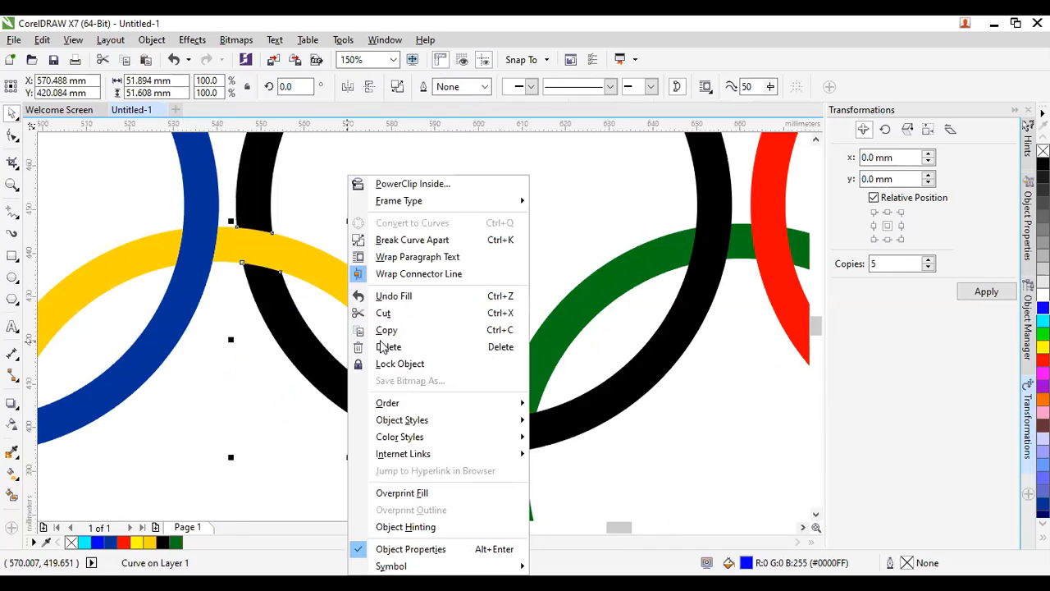
mouse_move(408, 404)
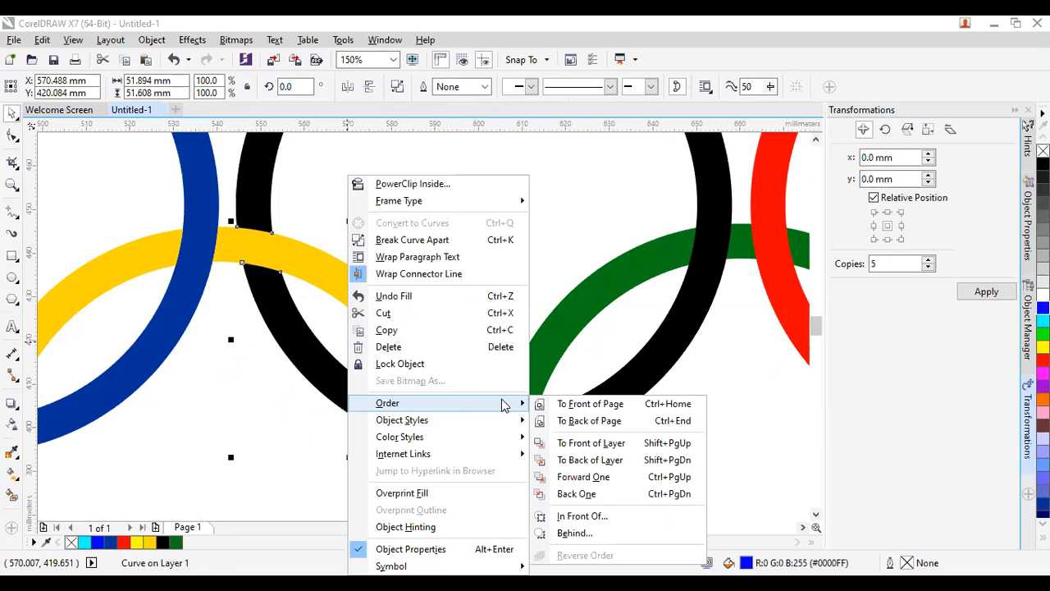
click(574, 404)
scroll(415, 265, down, 2)
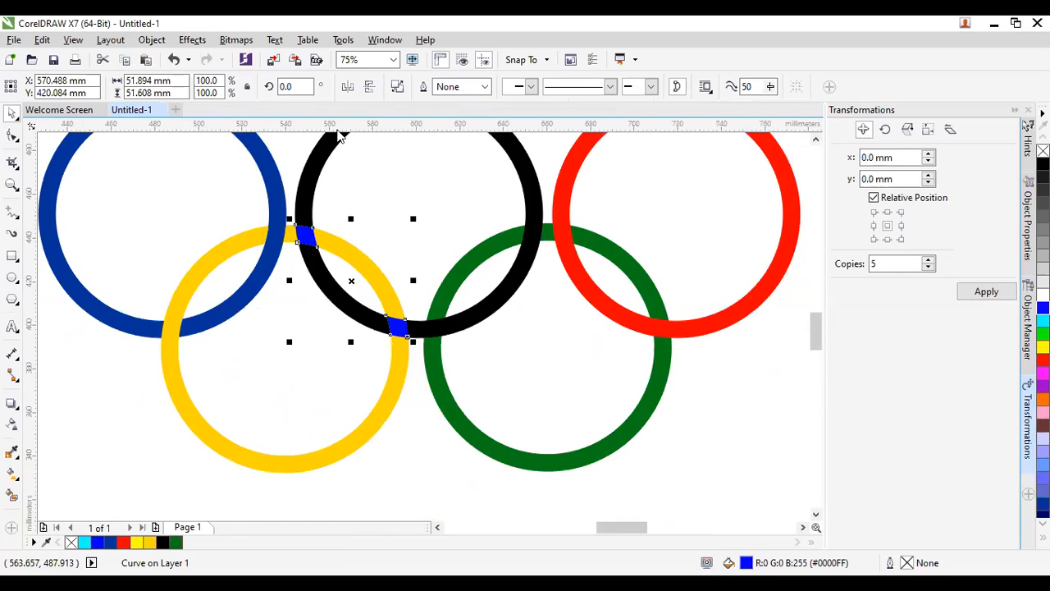
scroll(383, 274, up, 2)
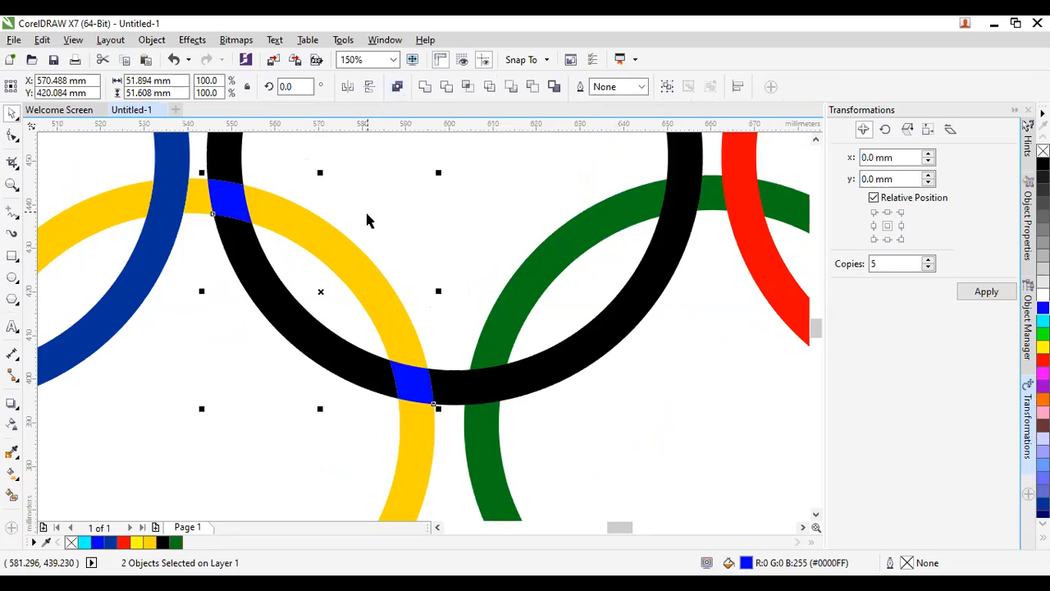
click(424, 231)
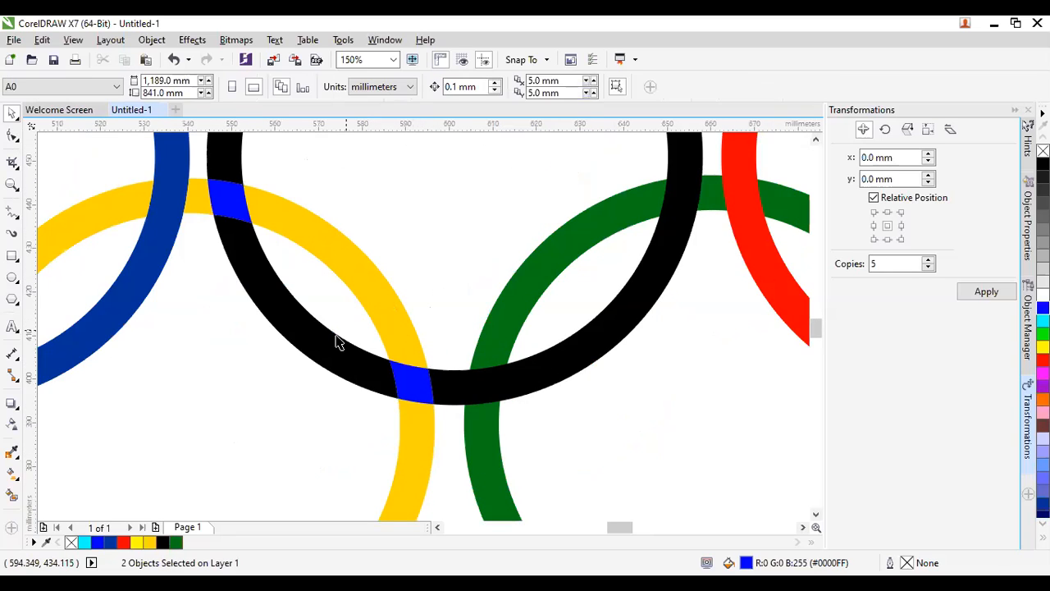
Delete the upper blue piece, leaving only the 10.201 × 10.145 mm piece at the lower crossing.
click(236, 205)
scroll(242, 320, down, 3)
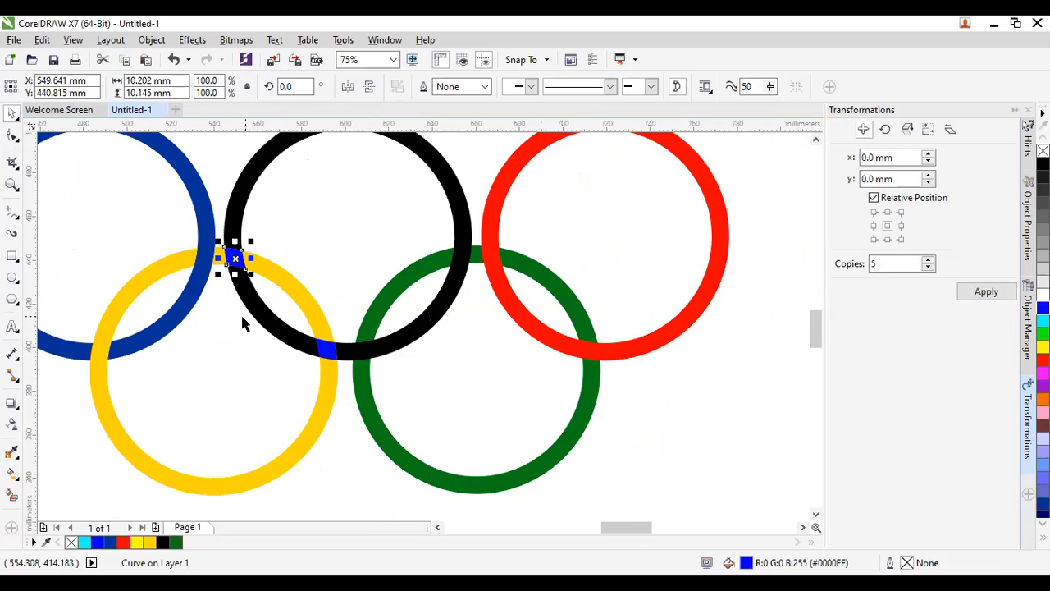
click(312, 387)
scroll(305, 371, down, 2)
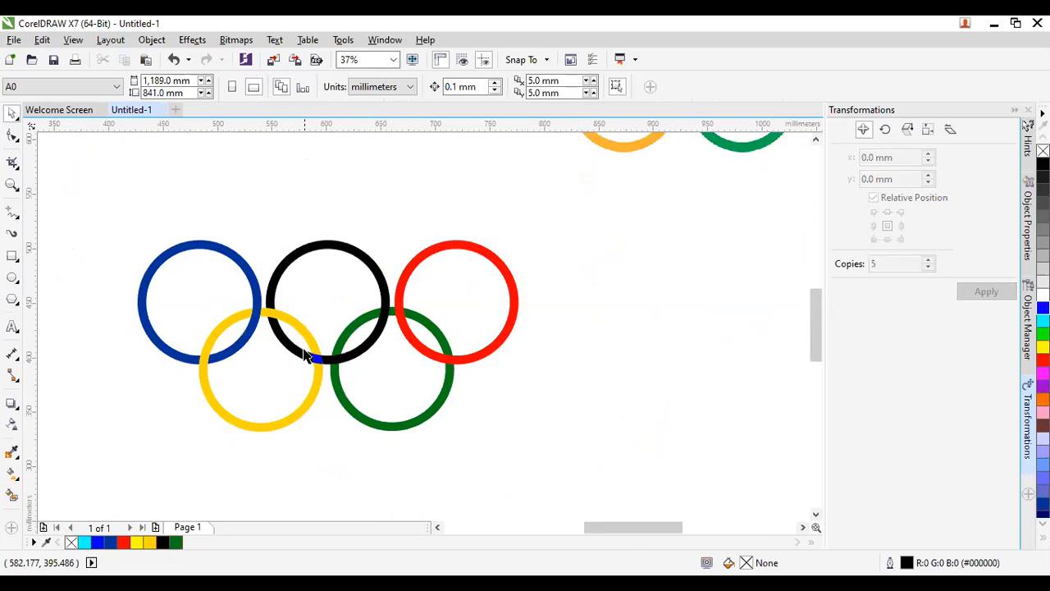
scroll(316, 361, up, 2)
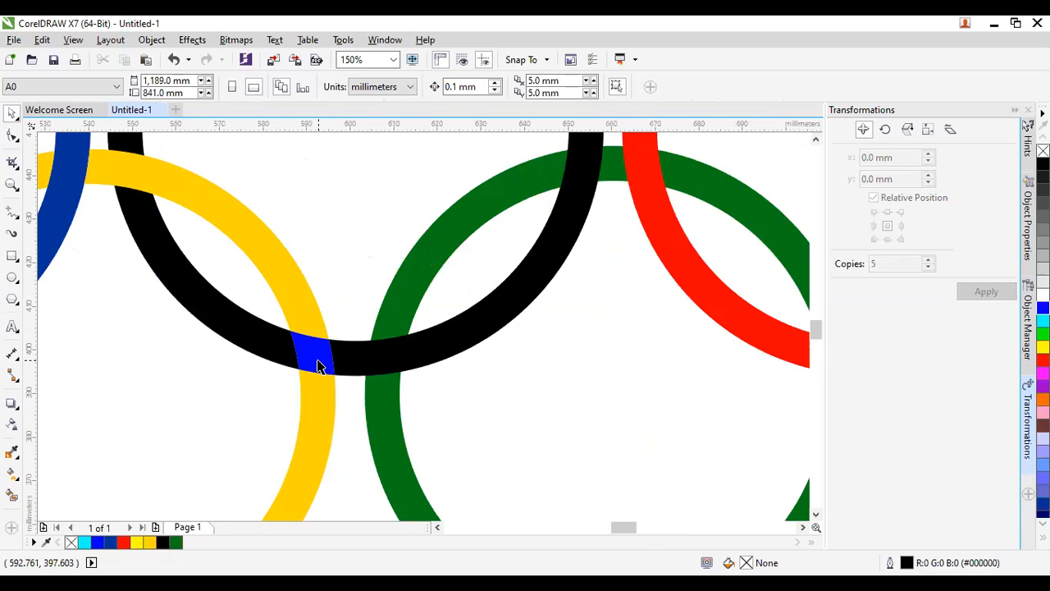
click(318, 365)
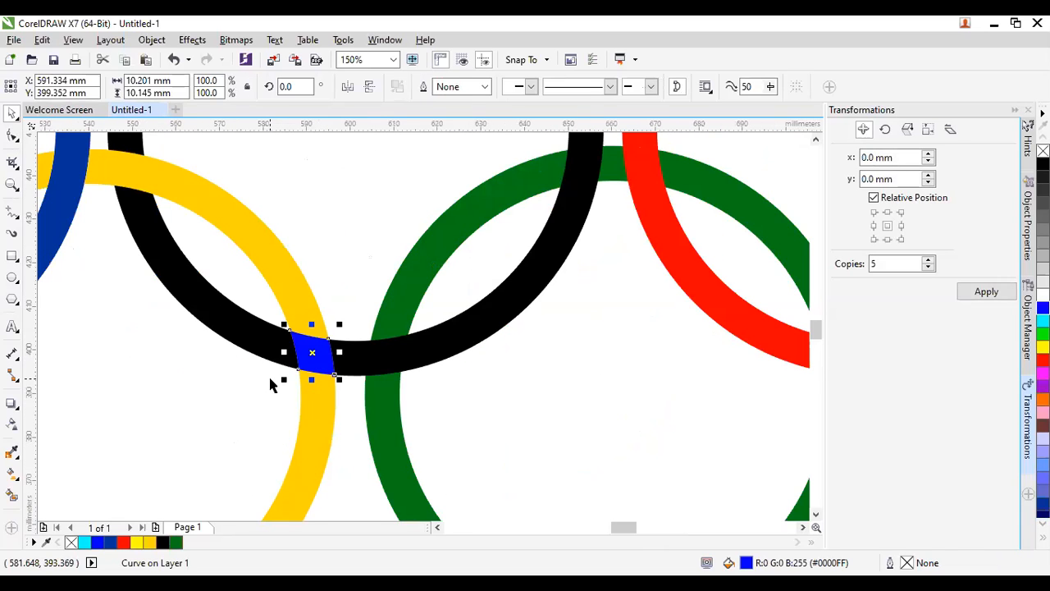
scroll(256, 352, down, 1)
scroll(251, 350, up, 1)
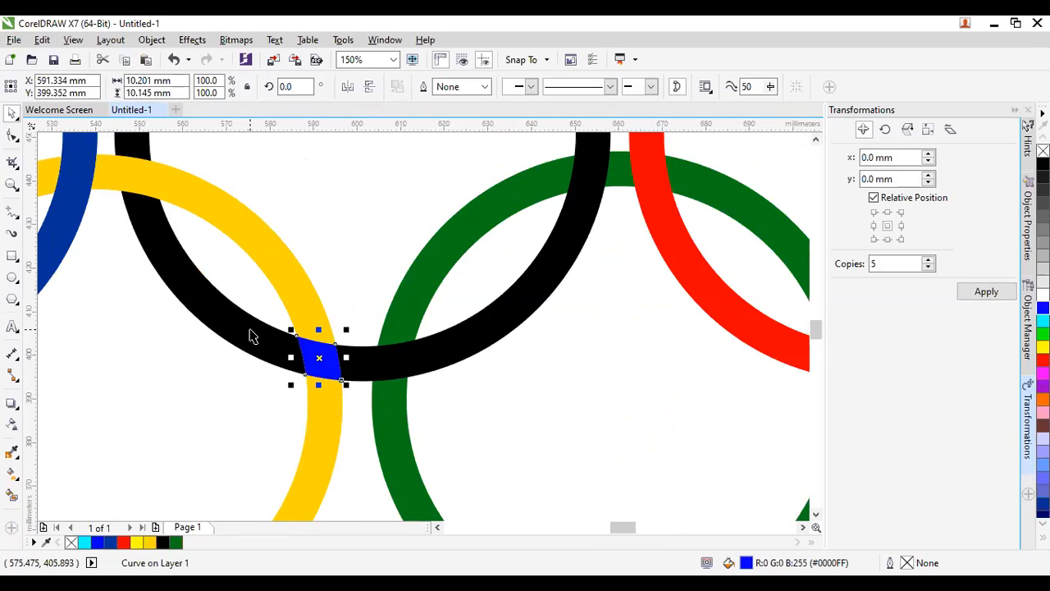
shift+click(250, 330)
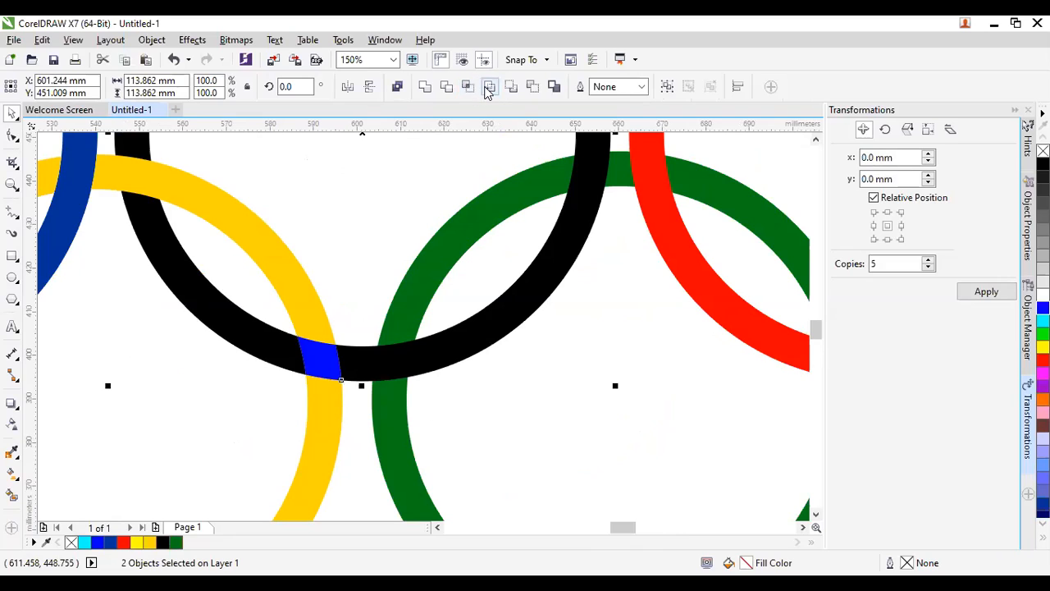
click(439, 195)
click(326, 363)
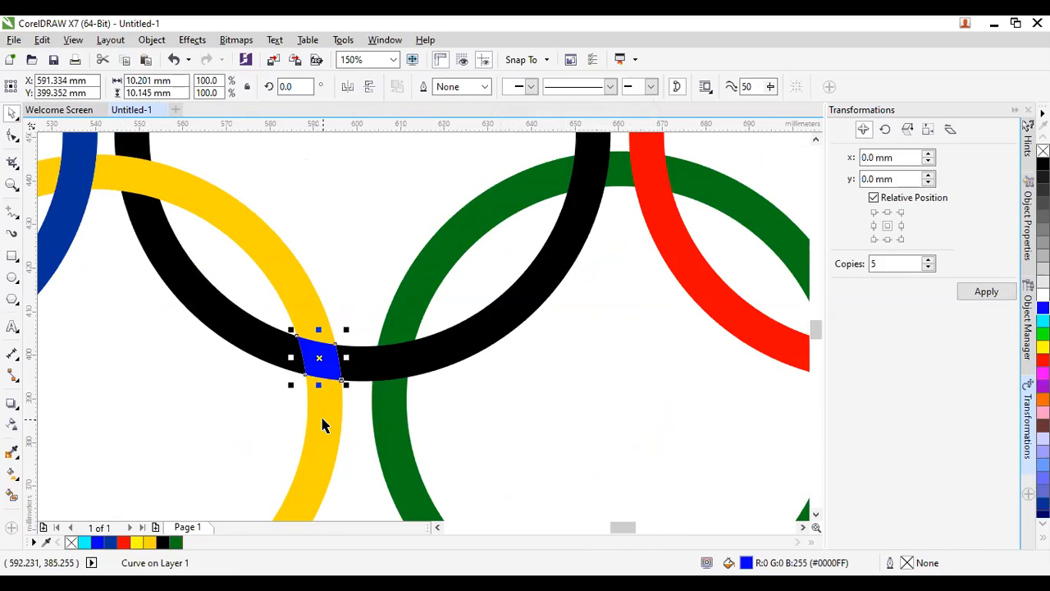
key(Delete)
scroll(298, 363, down, 3)
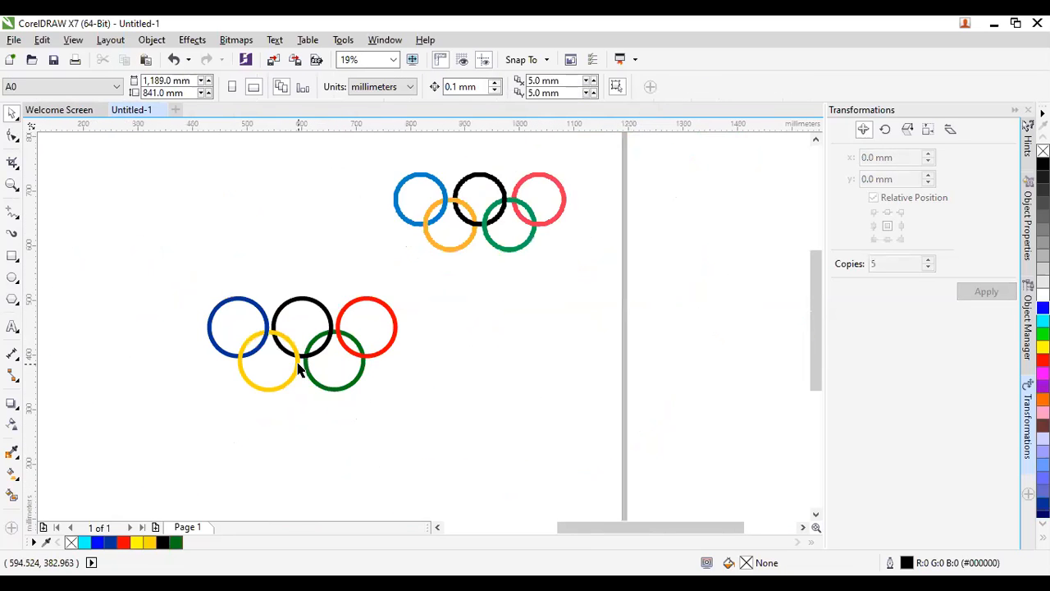
scroll(298, 369, up, 1)
scroll(373, 382, down, 1)
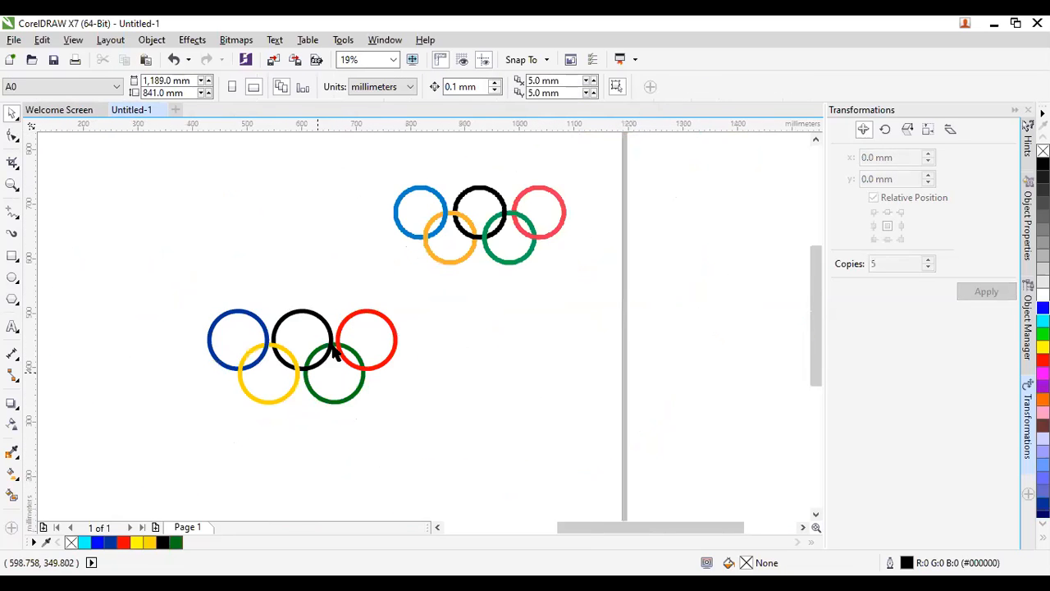
scroll(335, 349, up, 1)
scroll(321, 443, down, 1)
scroll(318, 433, up, 1)
scroll(328, 410, down, 1)
scroll(334, 396, up, 1)
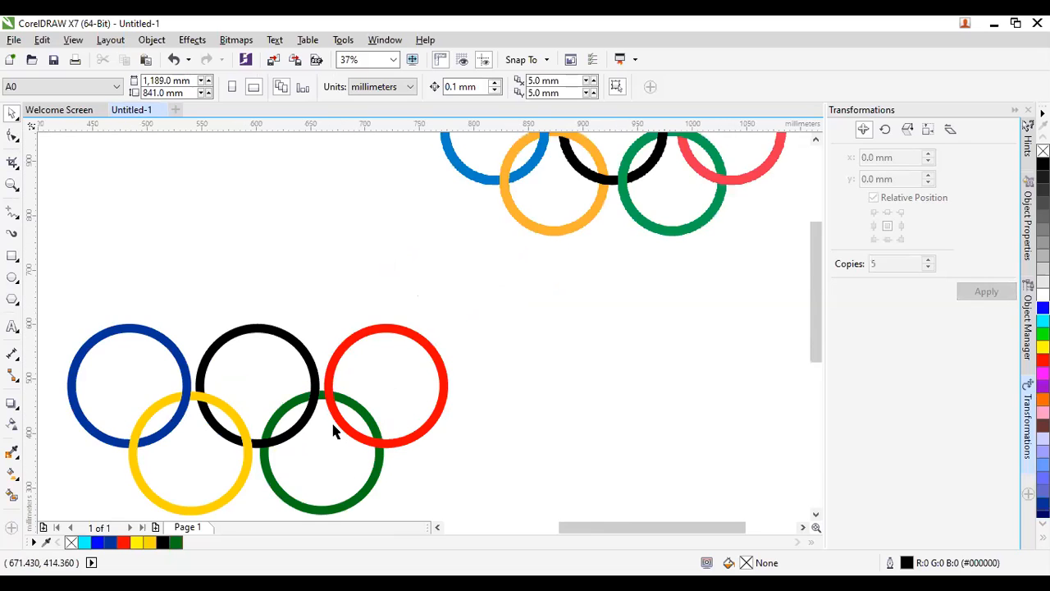
scroll(331, 421, down, 1)
scroll(327, 398, up, 1)
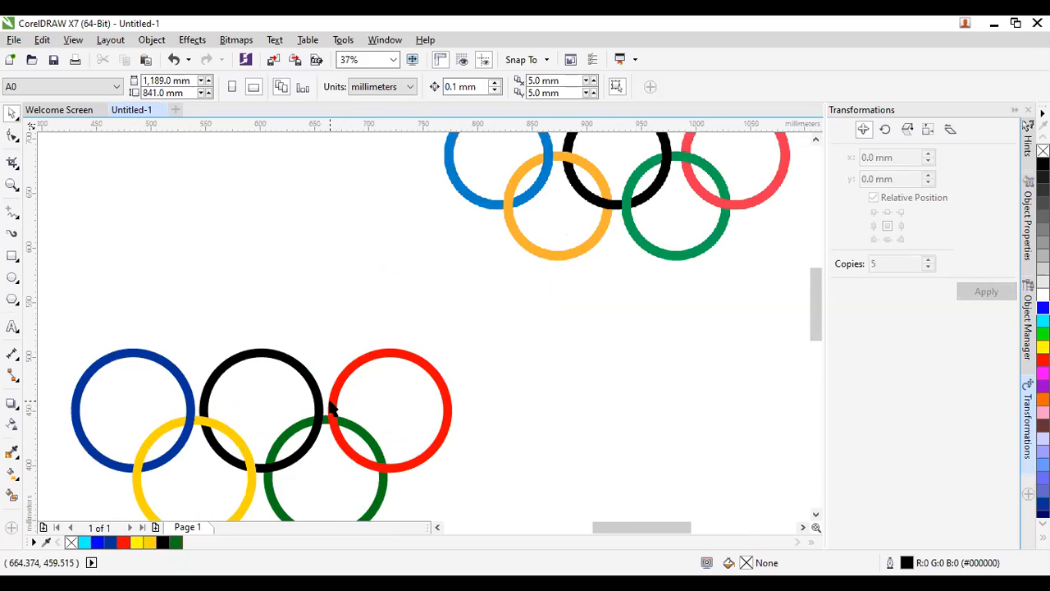
Intersect the green and black rings, break the overlap apart, and colour the pieces cyan.
click(269, 485)
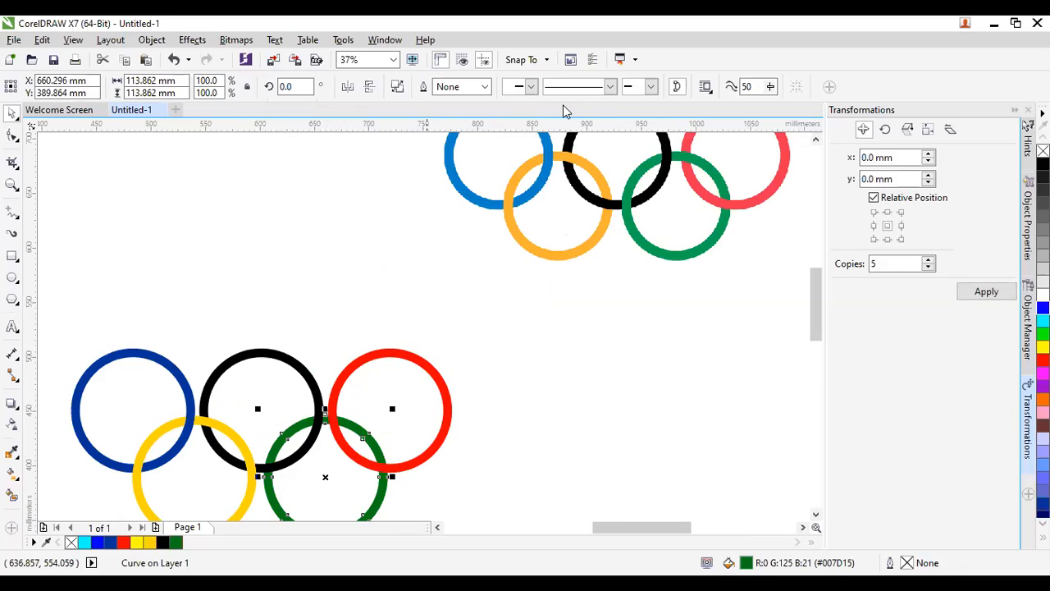
shift+click(332, 400)
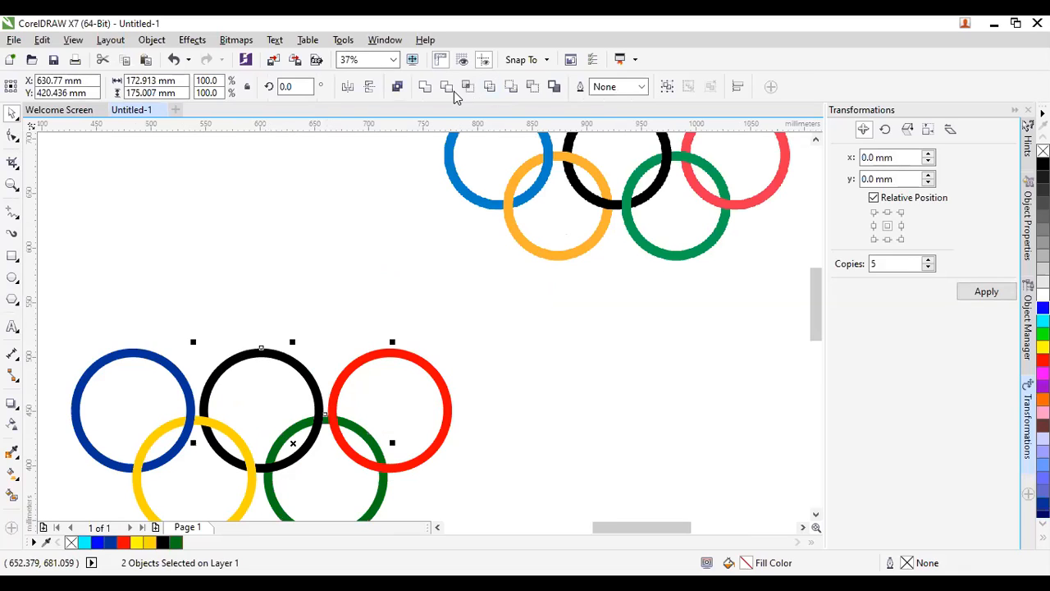
click(465, 92)
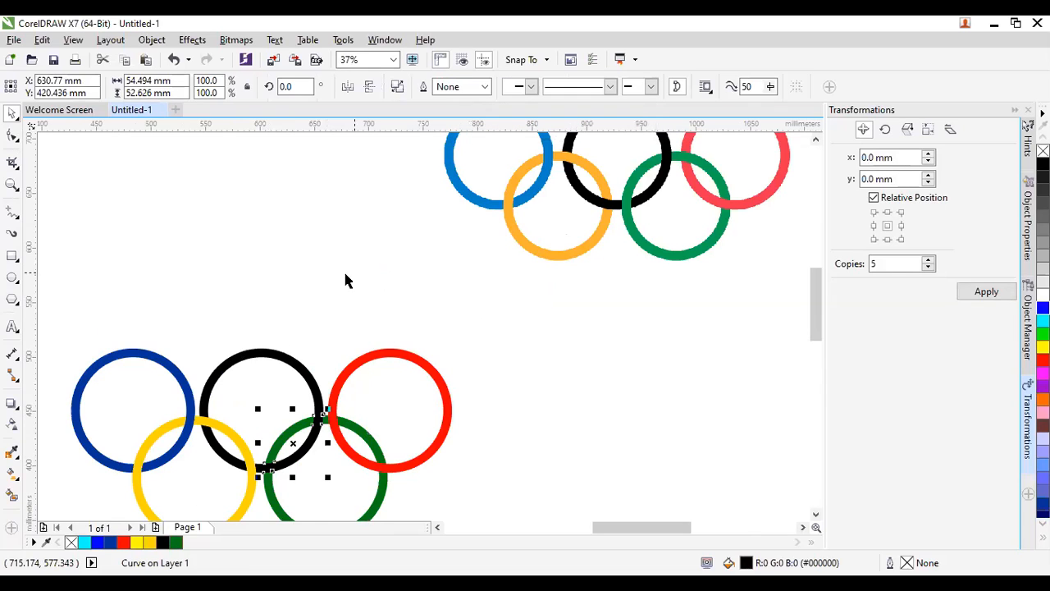
click(397, 91)
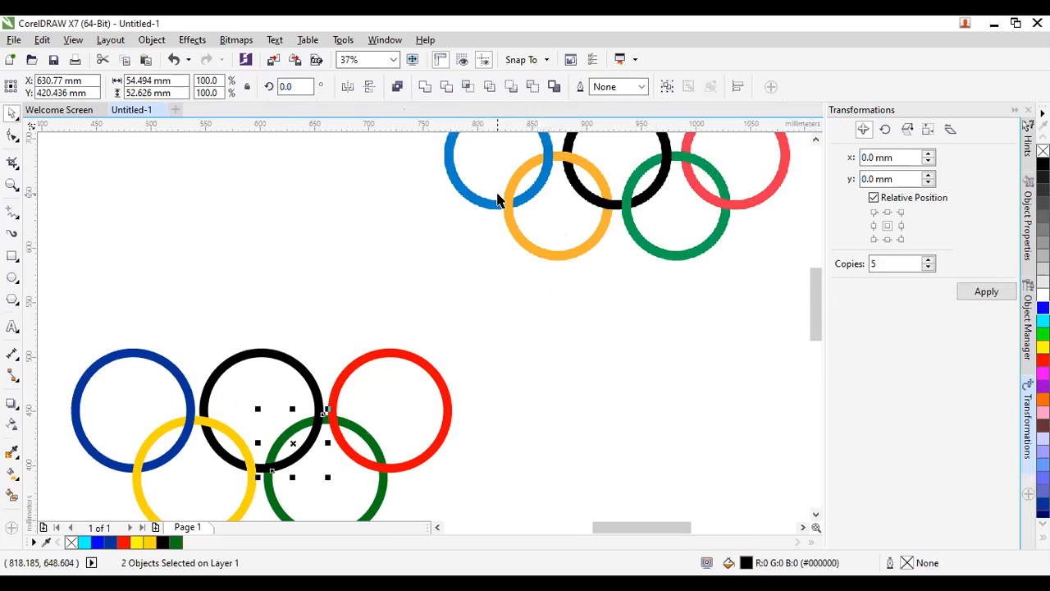
click(1043, 320)
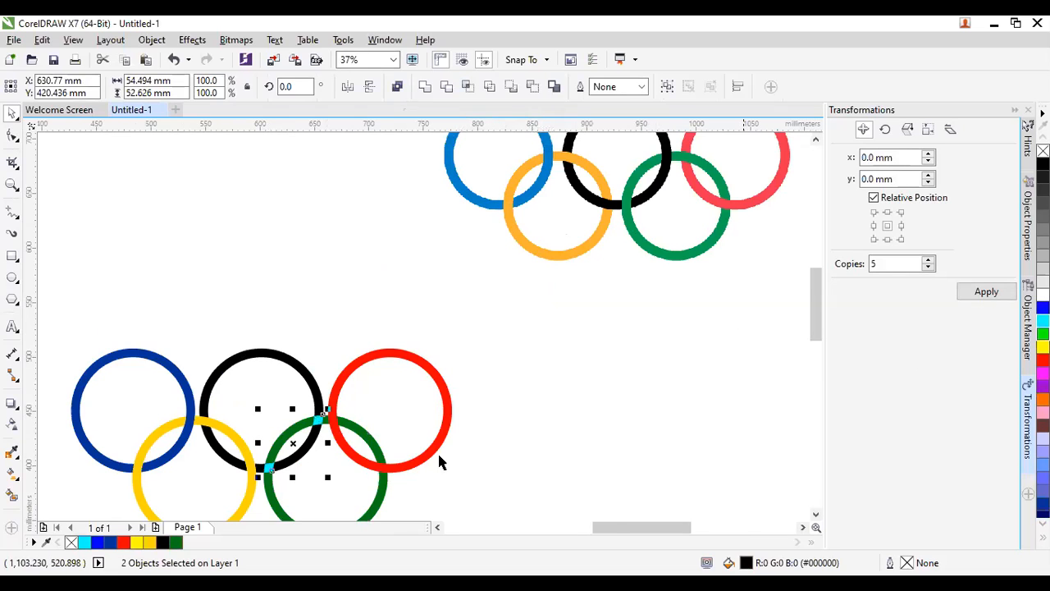
scroll(294, 486, up, 1)
scroll(296, 482, up, 1)
Delete the lower cyan piece, keeping the one at the upper black–green crossing.
click(309, 461)
click(209, 399)
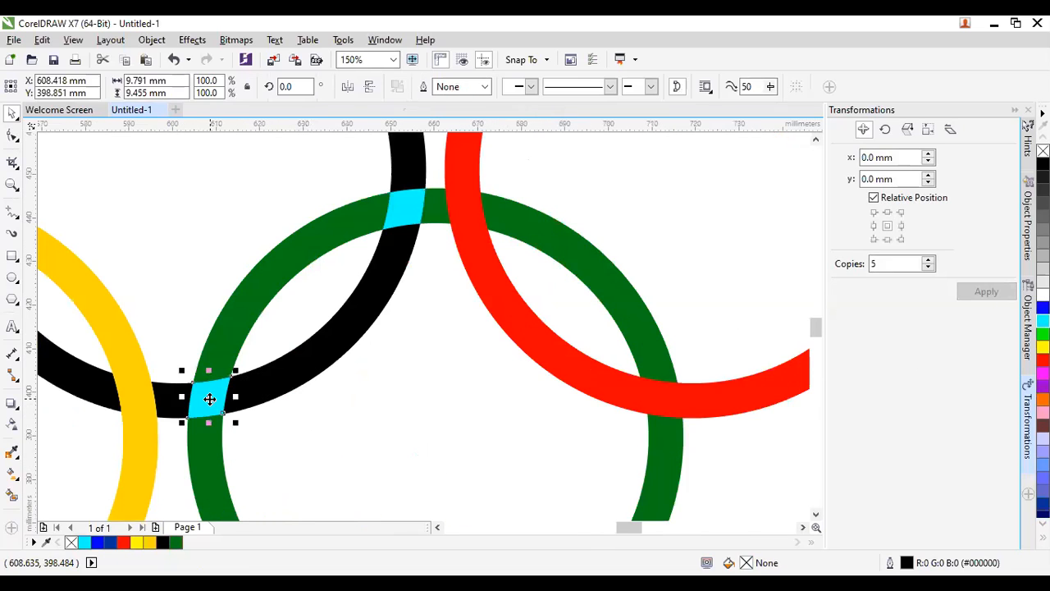
scroll(209, 396, down, 1)
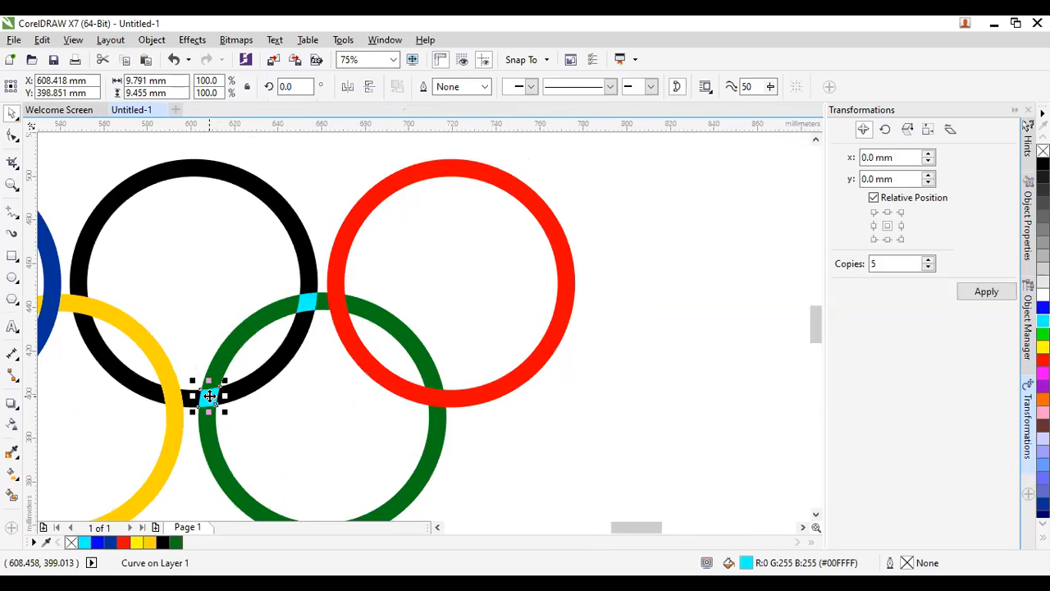
scroll(209, 396, down, 1)
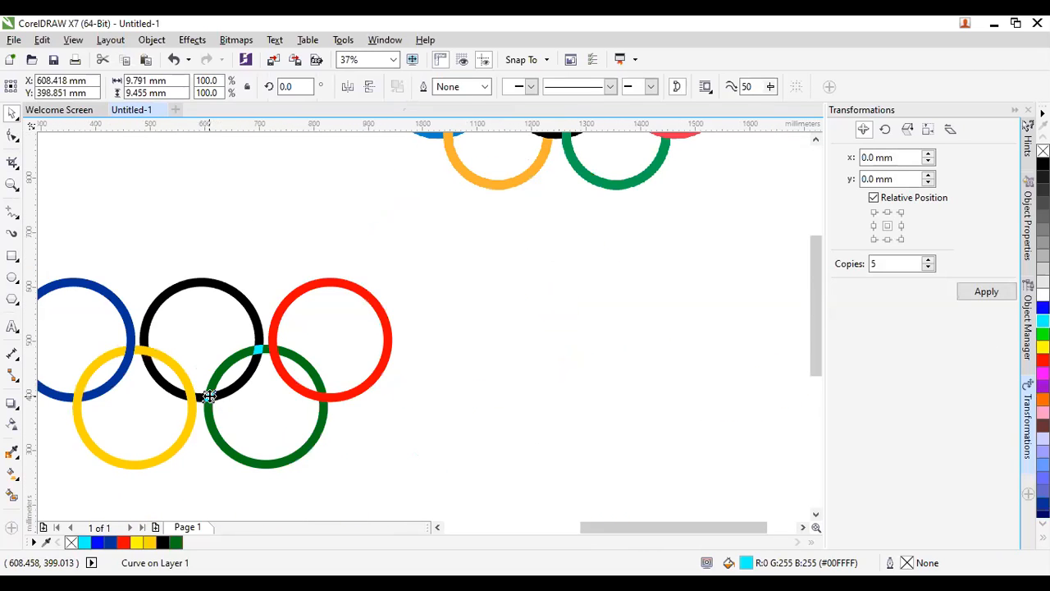
scroll(209, 397, down, 1)
scroll(209, 396, up, 2)
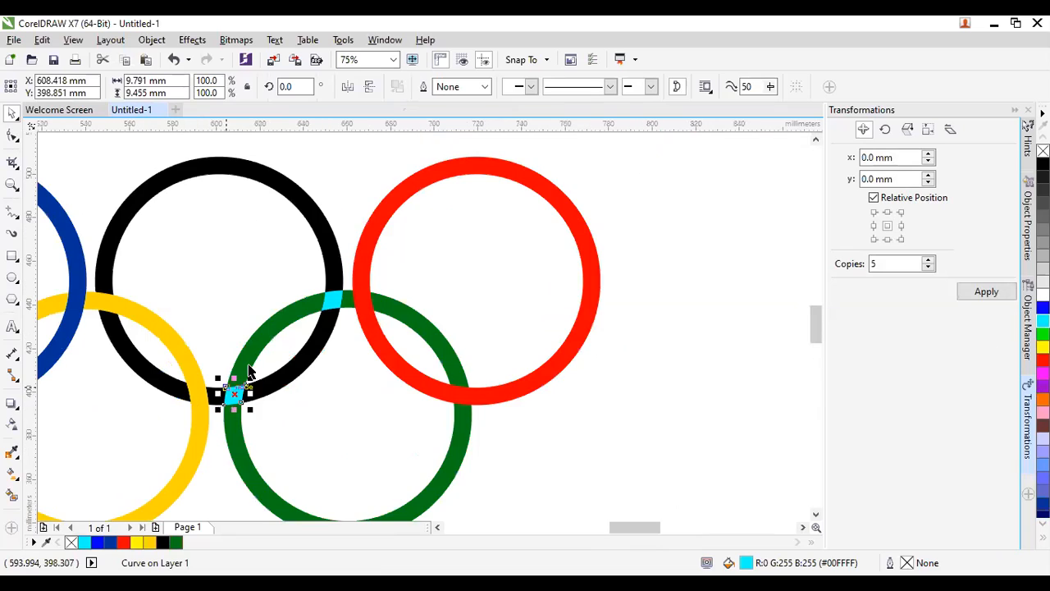
key(Escape)
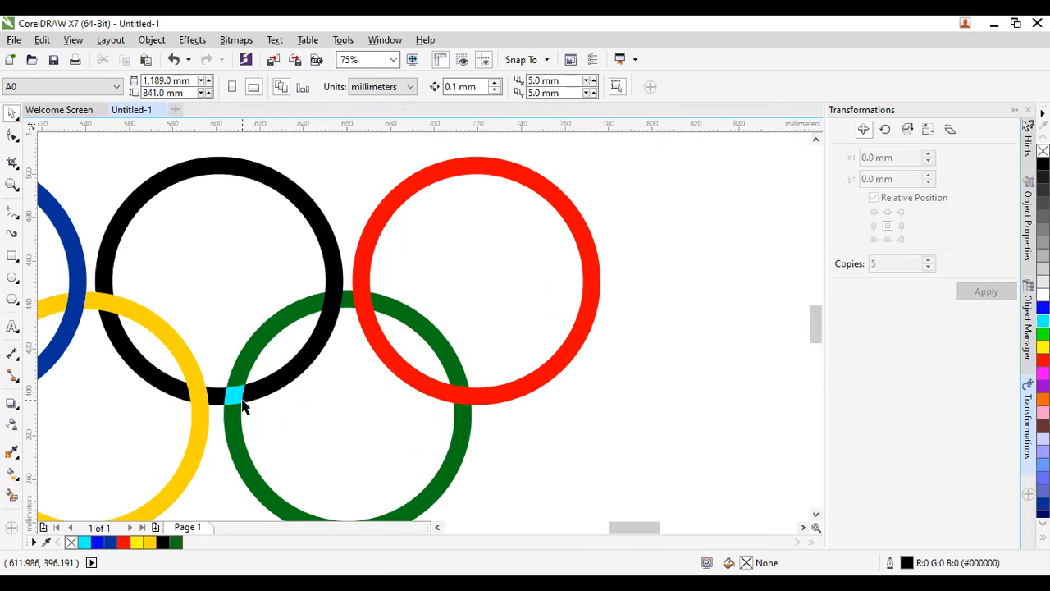
click(239, 400)
scroll(243, 406, down, 2)
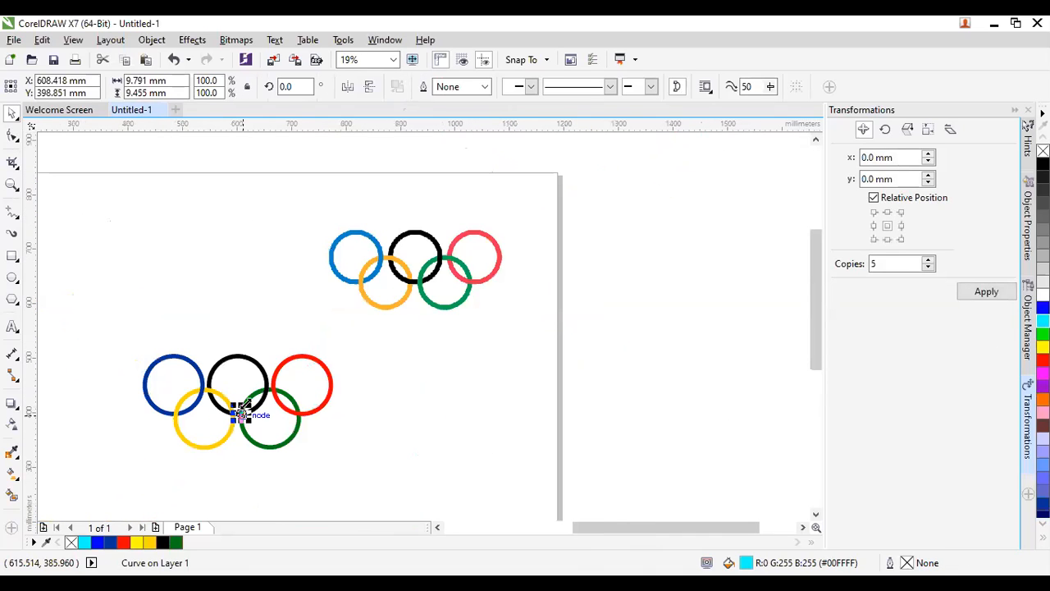
scroll(244, 405, up, 1)
scroll(244, 404, up, 2)
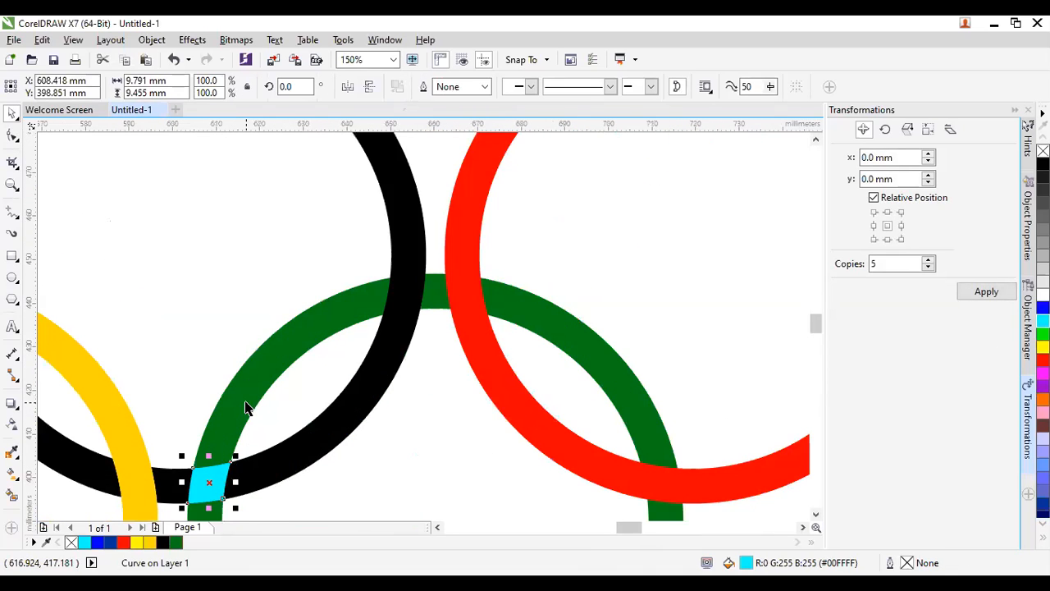
scroll(246, 406, down, 2)
key(ctrl+z)
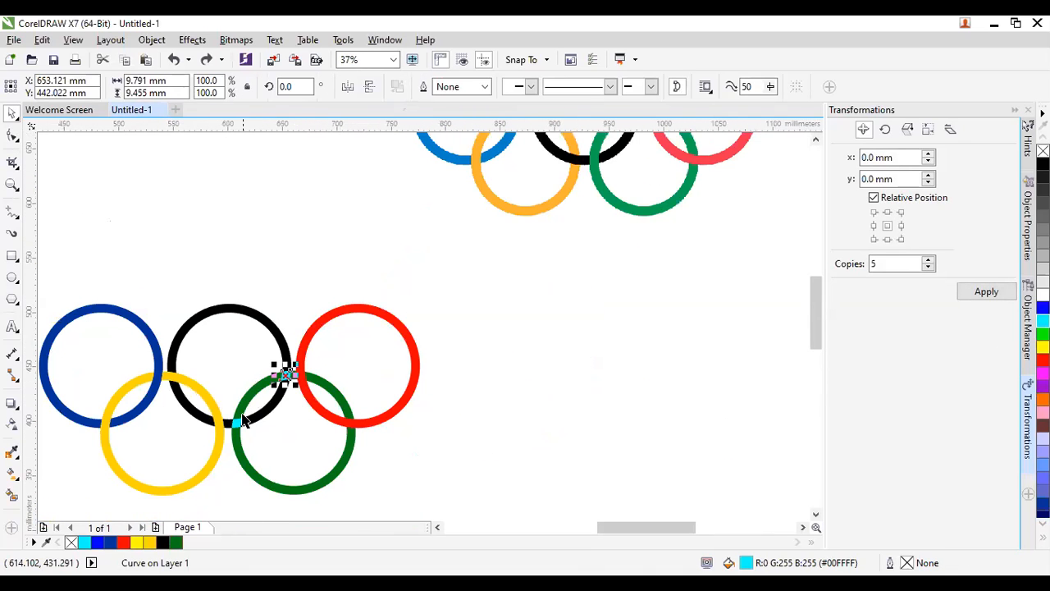
click(242, 418)
key(Delete)
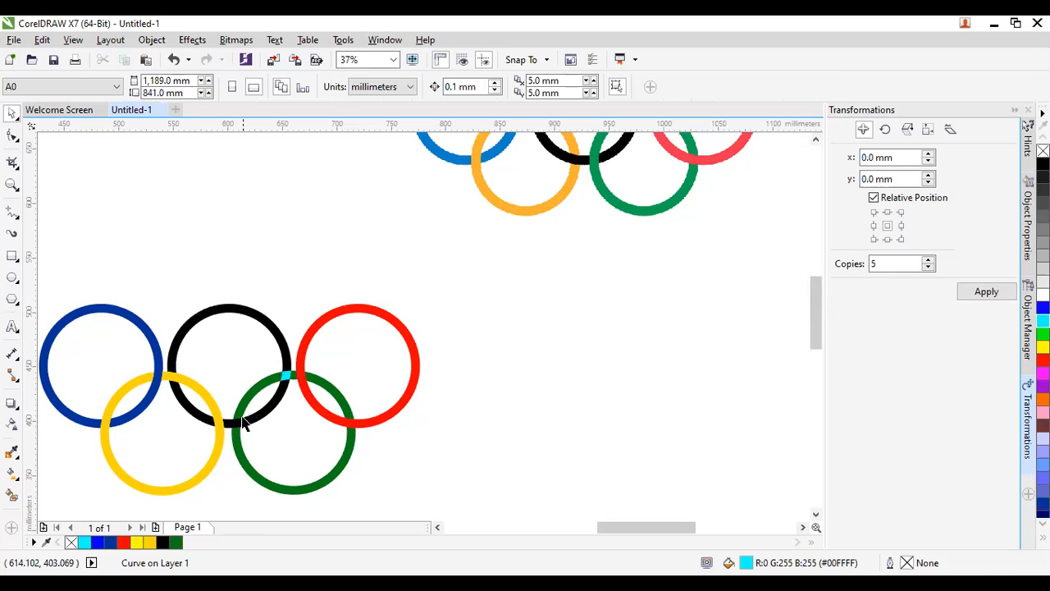
scroll(254, 390, down, 1)
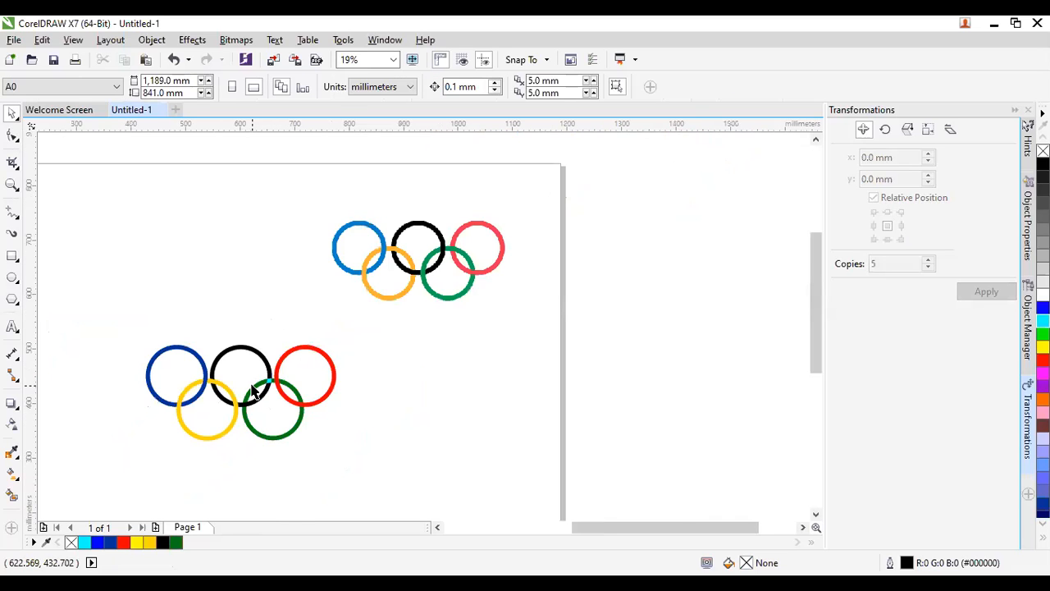
scroll(254, 391, up, 2)
drag(260, 330, 354, 404)
Cut the cyan piece's shape out of the green ring and inspect the cut.
shift+click(259, 383)
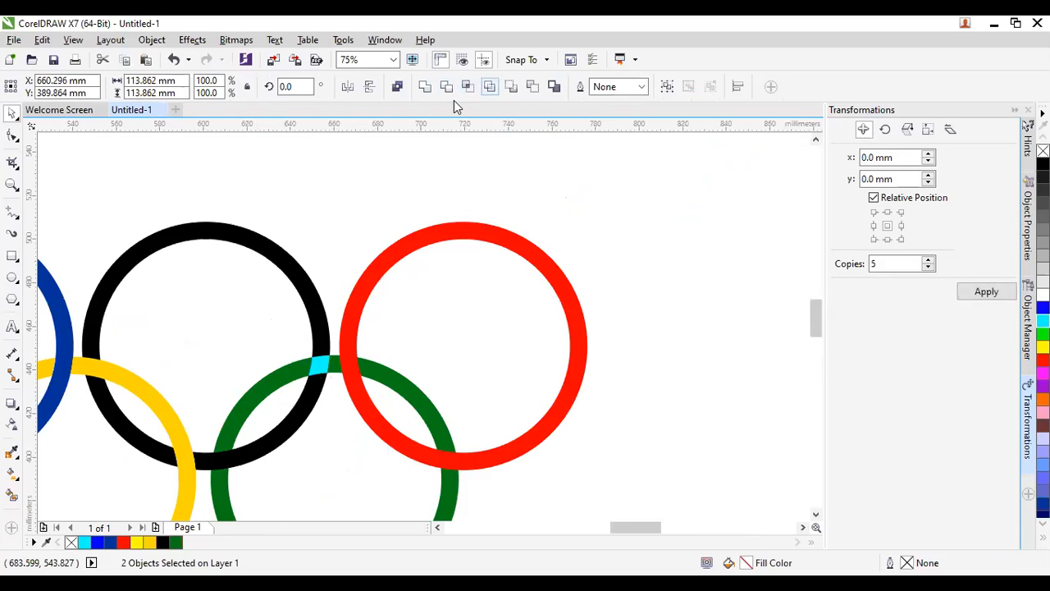
click(306, 466)
click(327, 364)
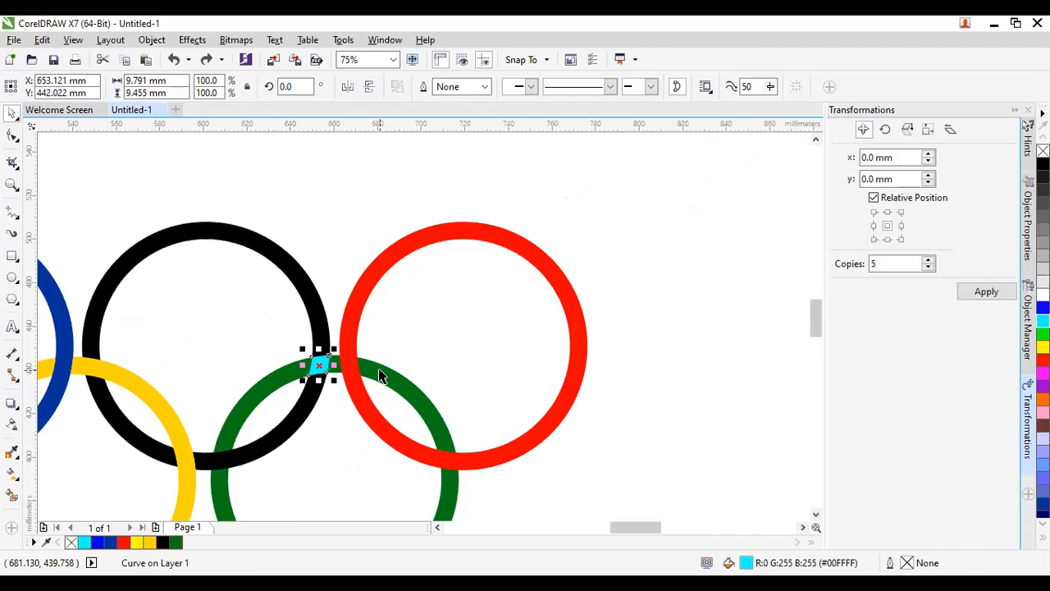
shift+click(380, 371)
click(468, 86)
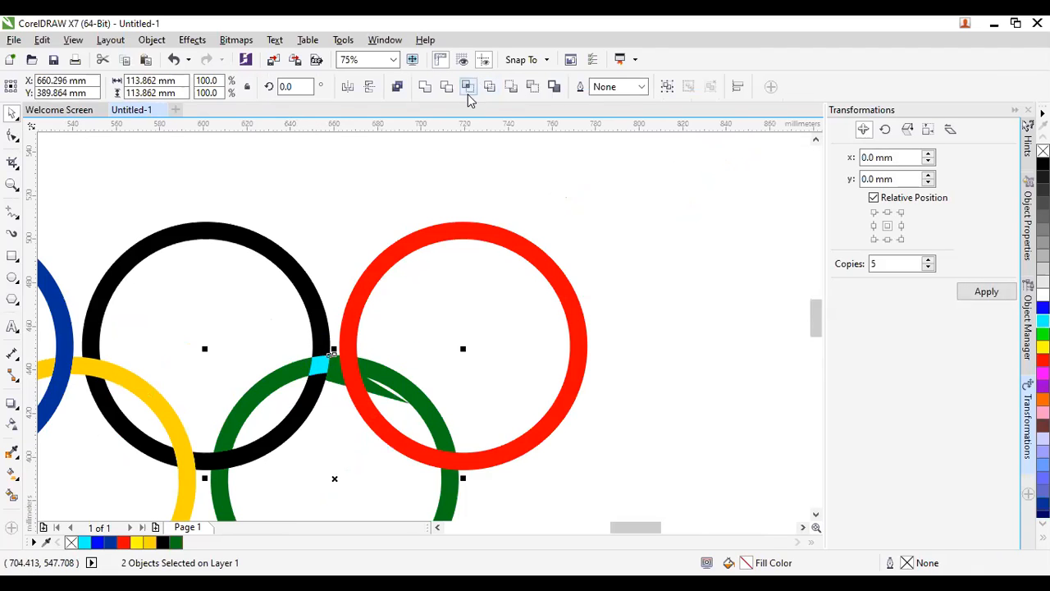
click(298, 486)
drag(337, 374, 354, 471)
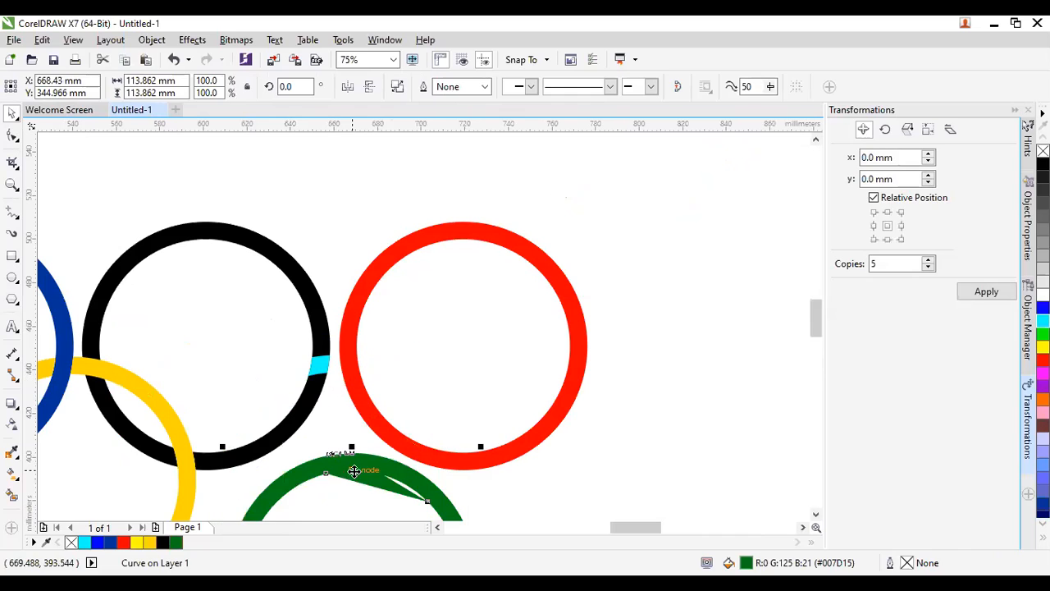
key(ctrl+z)
key(ctrl+z)
click(352, 471)
click(320, 370)
click(320, 370)
drag(320, 368, 271, 404)
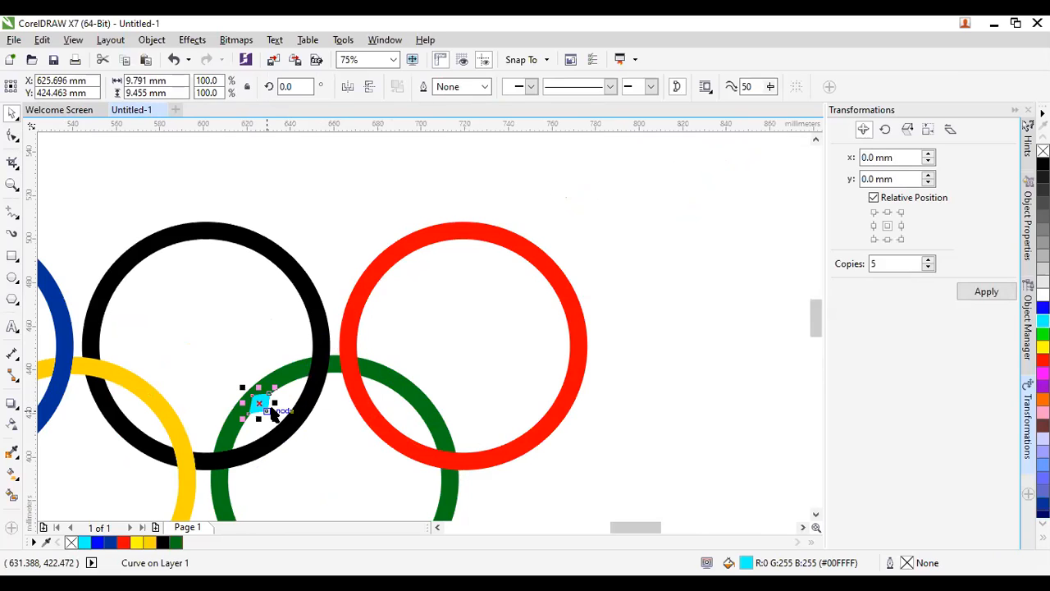
key(ctrl+z)
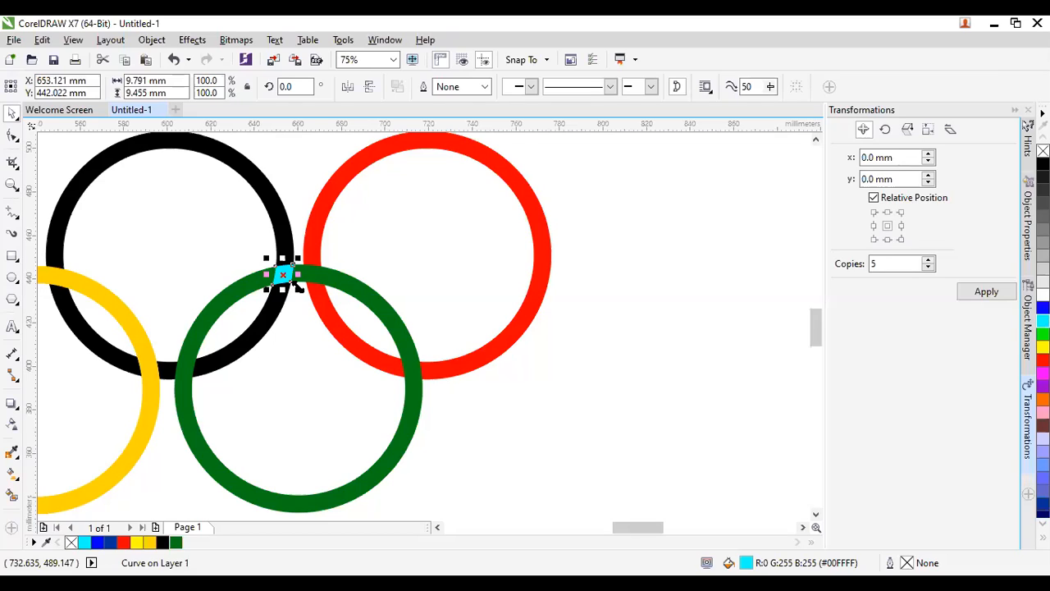
Finish trimming the green ring under the cyan piece, then delete the cyan piece.
shift+click(235, 292)
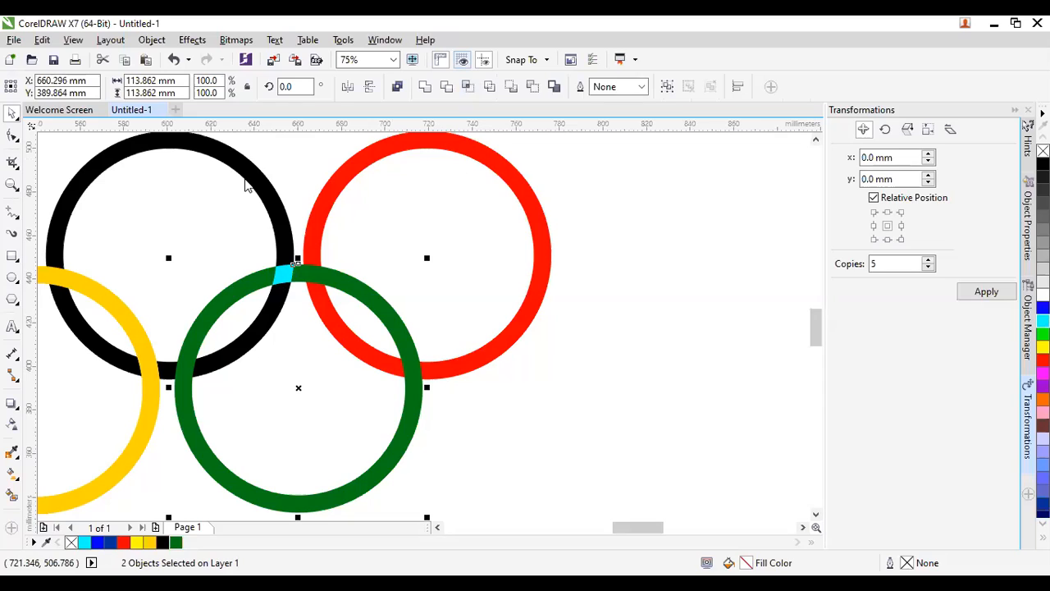
click(487, 86)
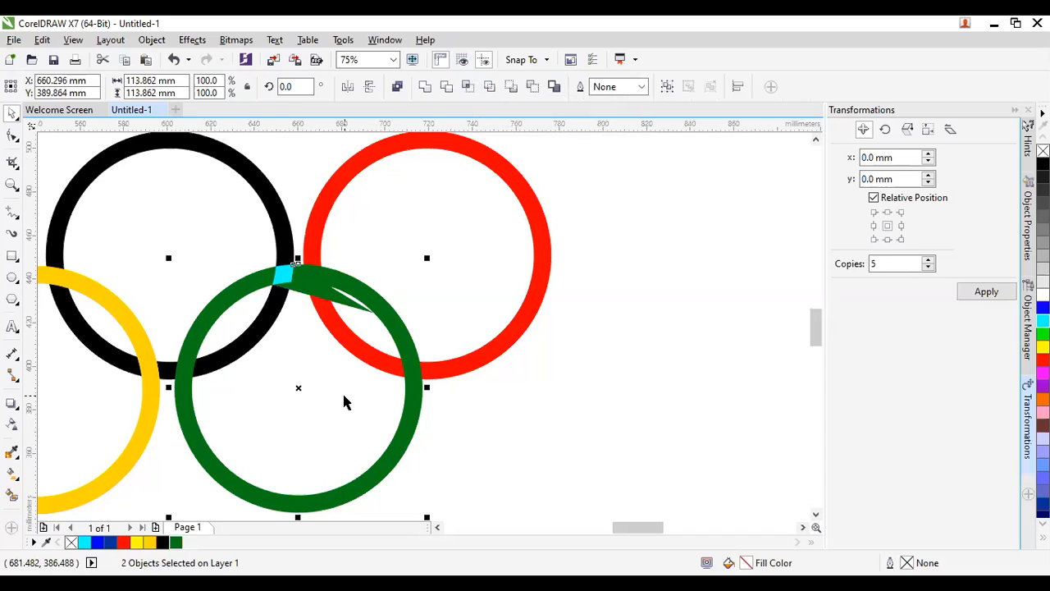
key(ctrl+z)
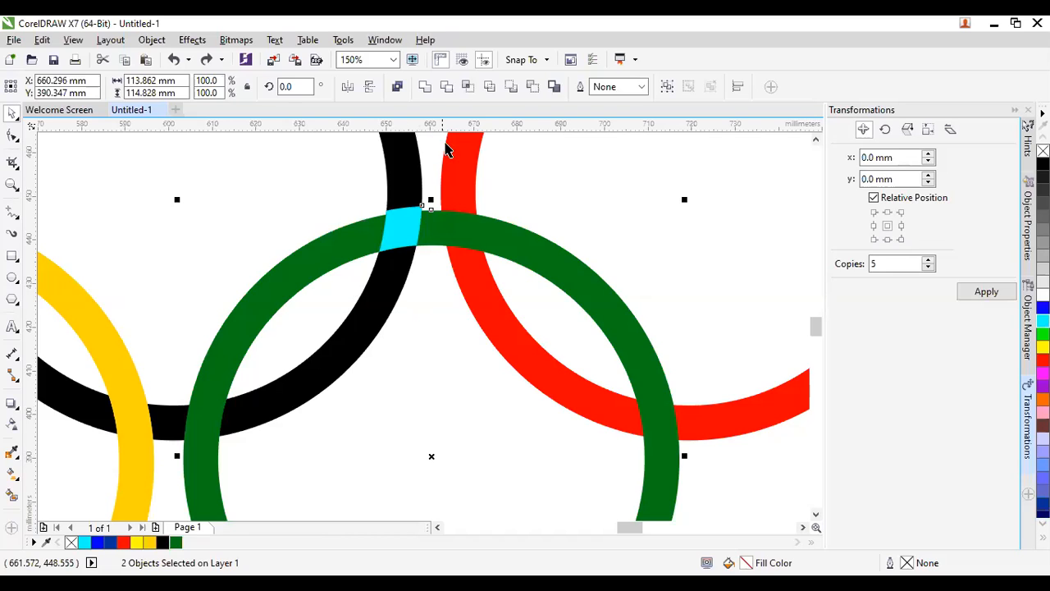
click(489, 88)
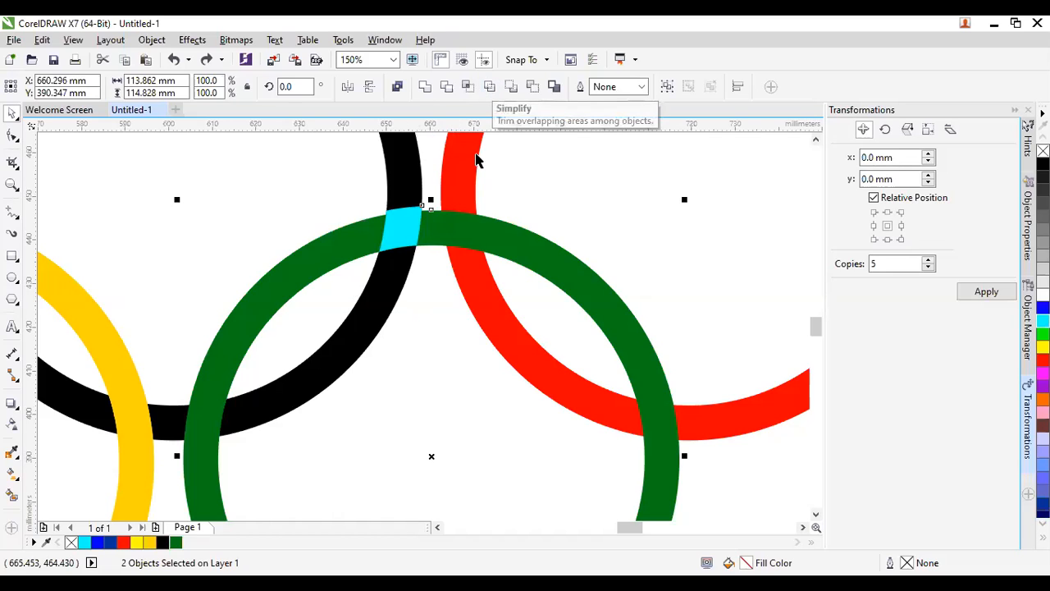
click(418, 368)
click(402, 228)
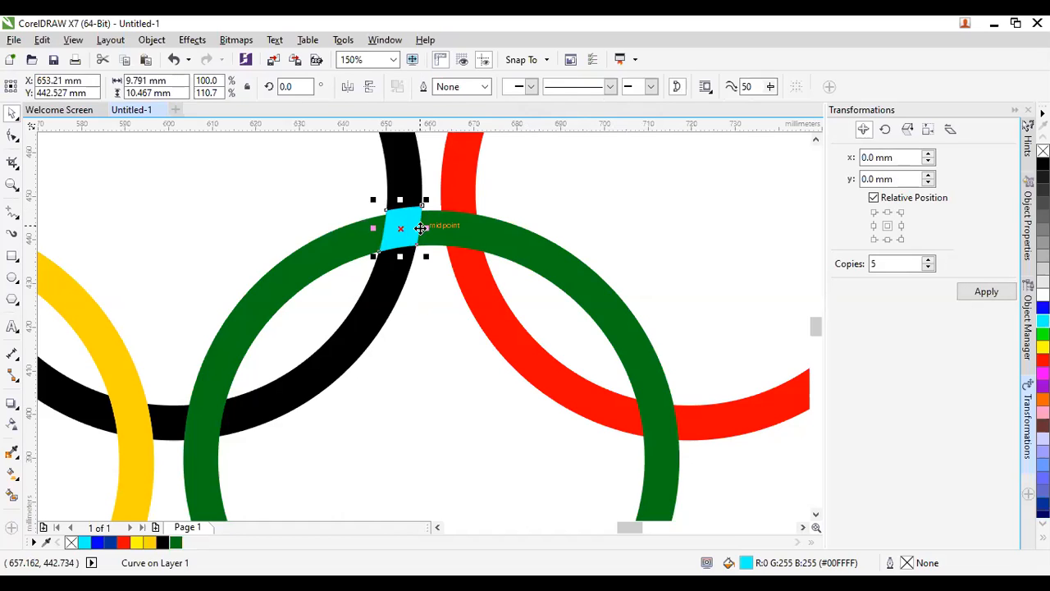
key(Delete)
scroll(289, 452, down, 1)
scroll(365, 407, down, 1)
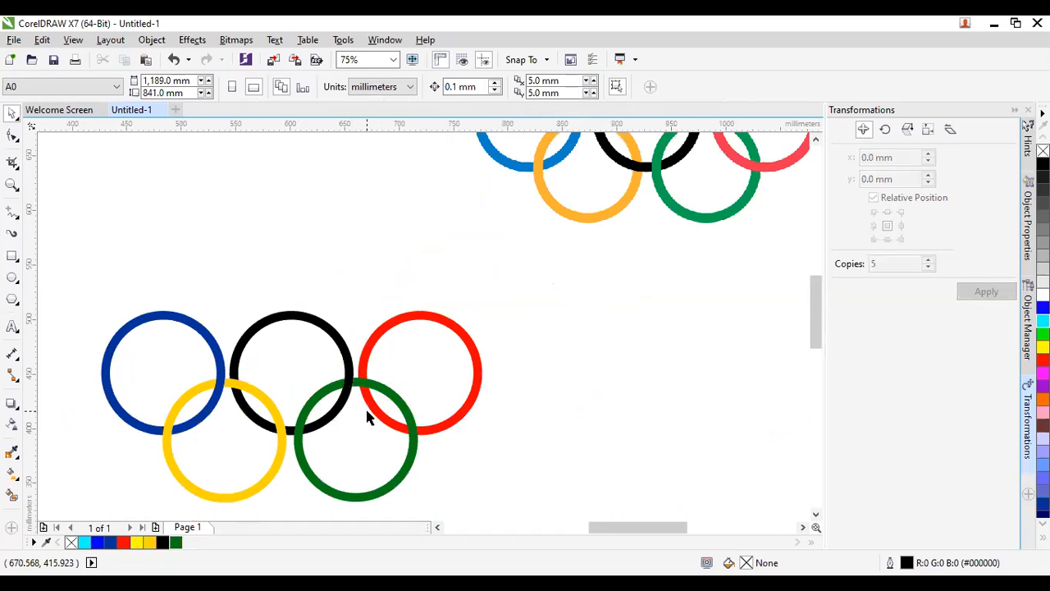
Select the green–red ring overlap pieces and colour them purple.
scroll(427, 434, up, 1)
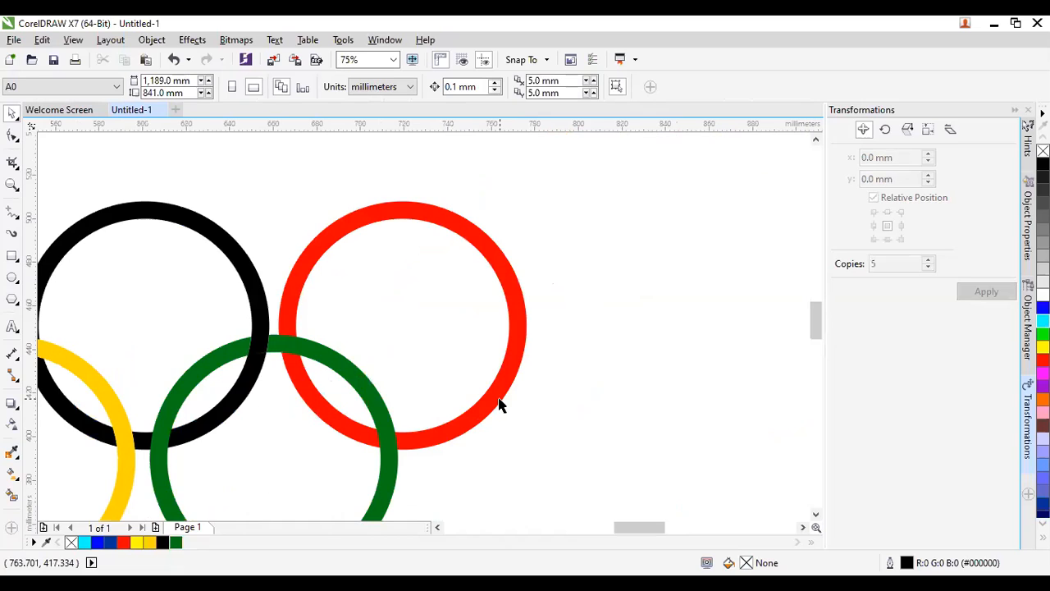
scroll(506, 400, down, 1)
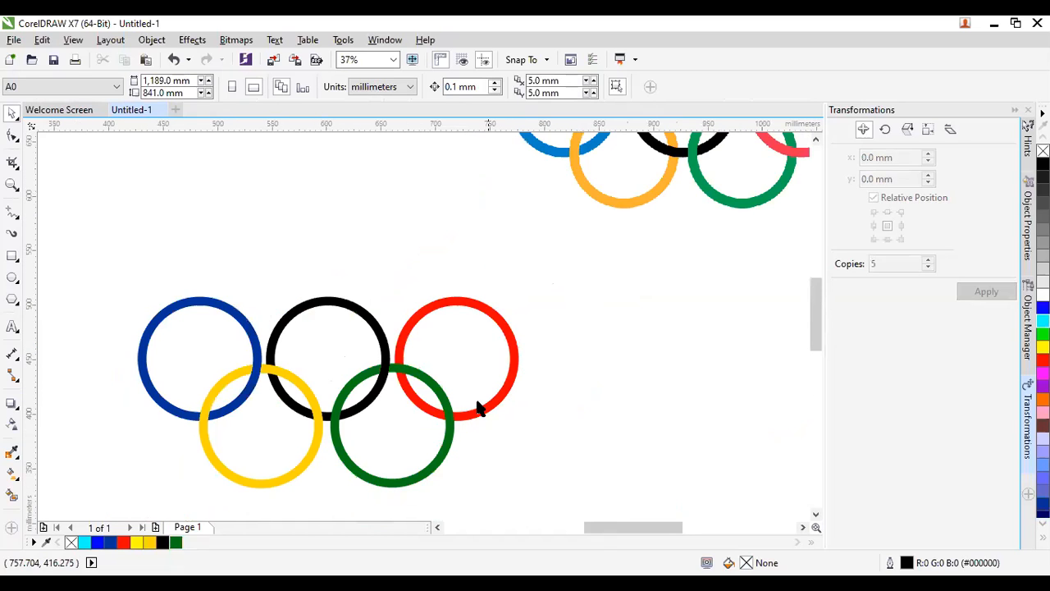
scroll(443, 422, up, 2)
click(443, 422)
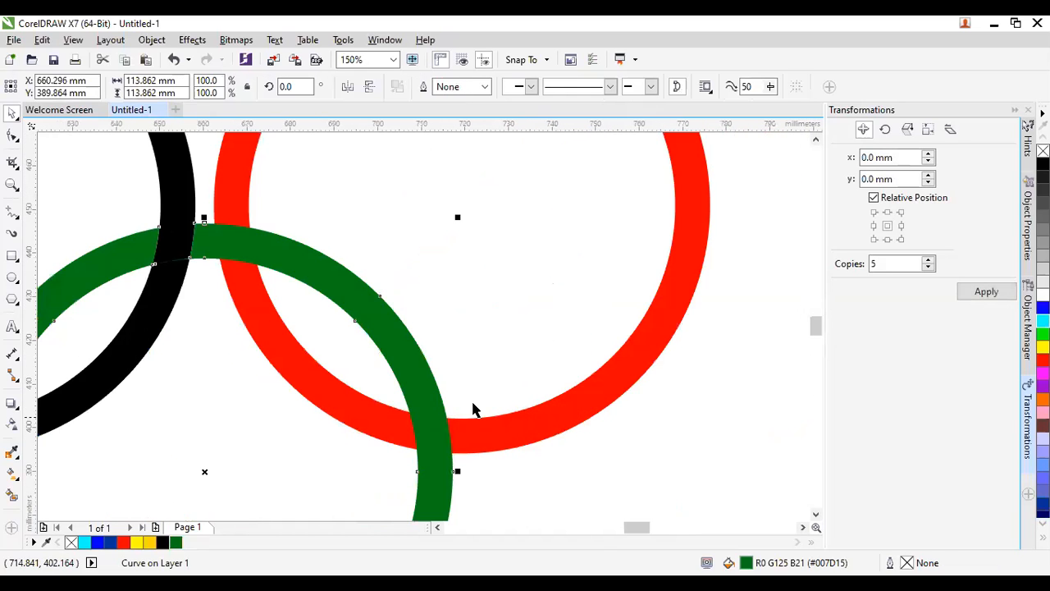
shift+click(548, 428)
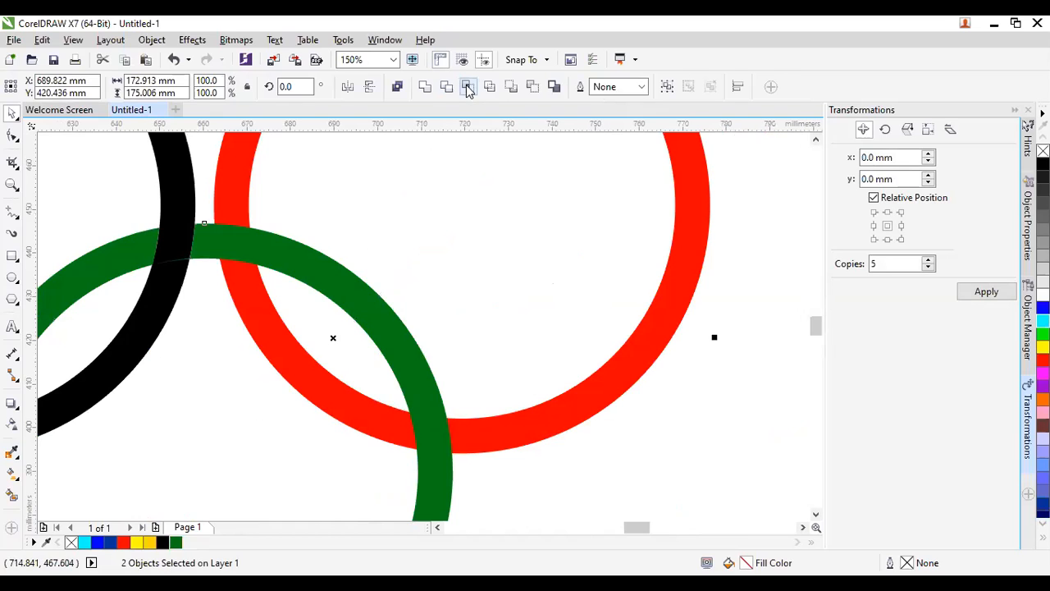
scroll(494, 400, down, 3)
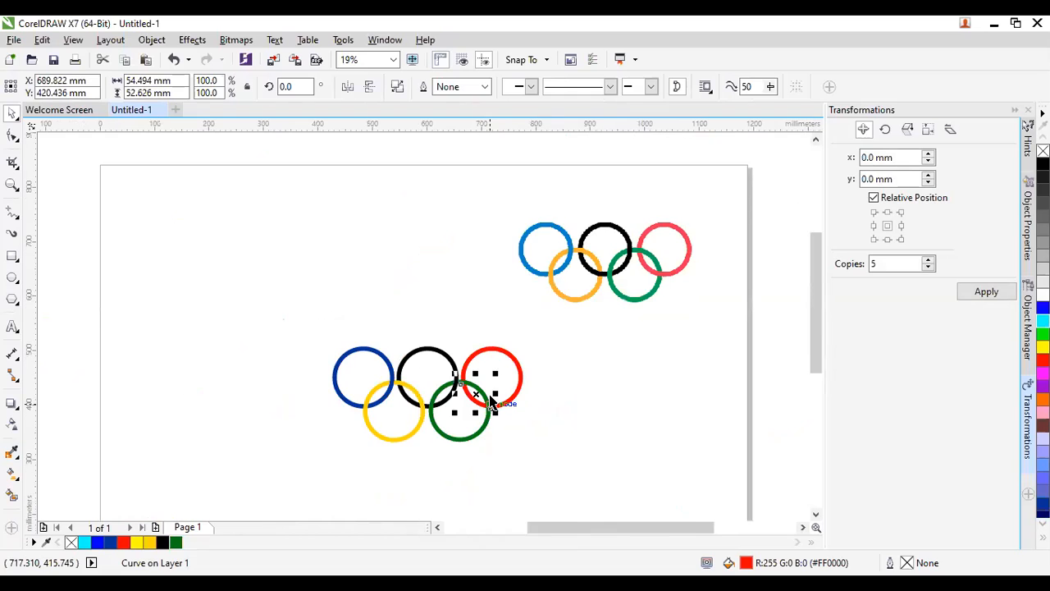
scroll(492, 401, up, 1)
scroll(491, 400, up, 1)
click(574, 424)
click(566, 416)
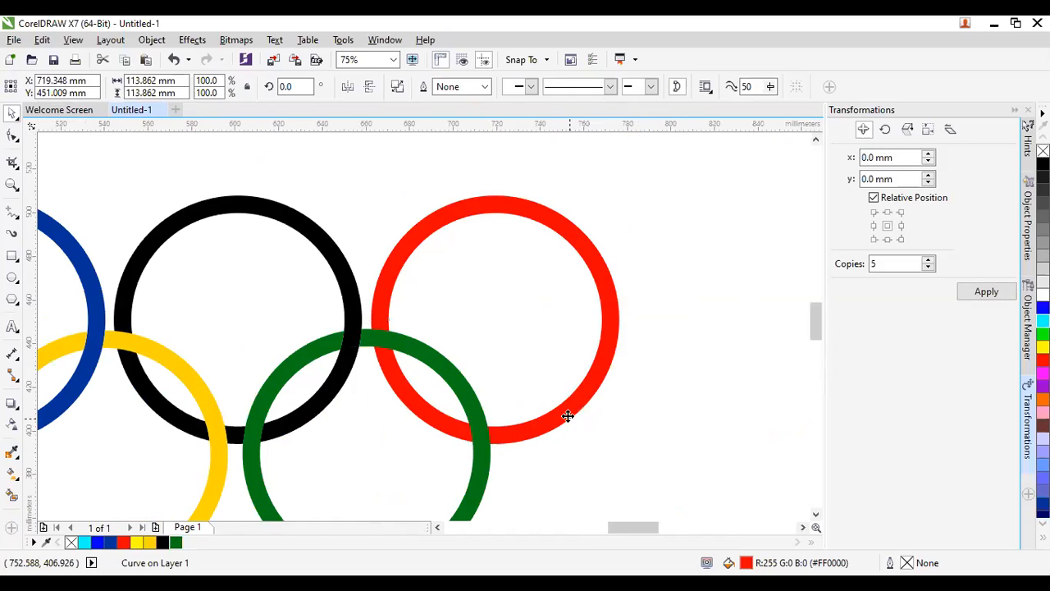
drag(610, 468, 295, 271)
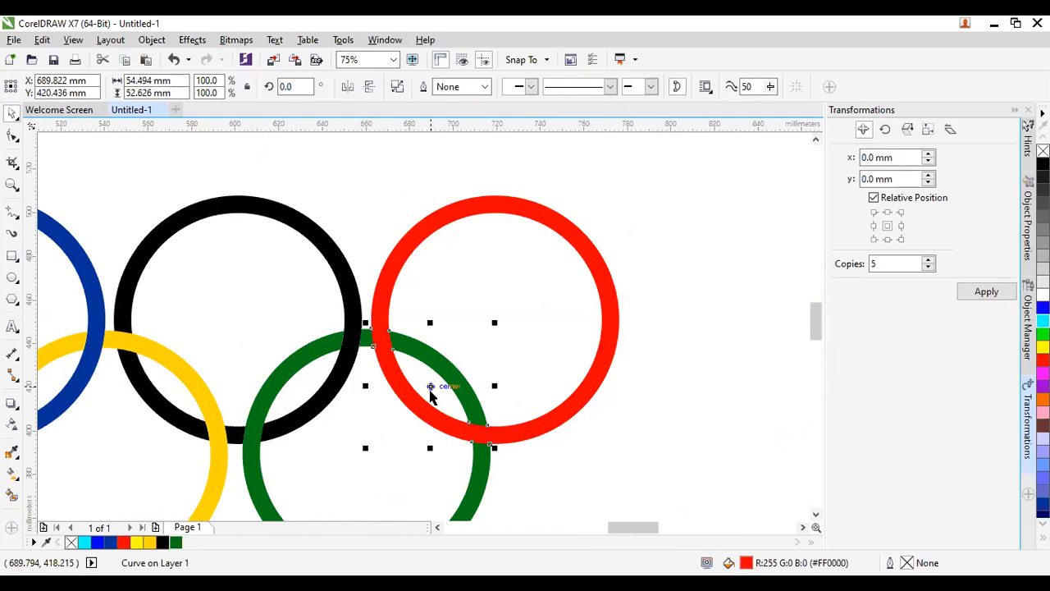
drag(430, 387, 434, 366)
key(ctrl+z)
click(1043, 387)
click(664, 429)
click(487, 434)
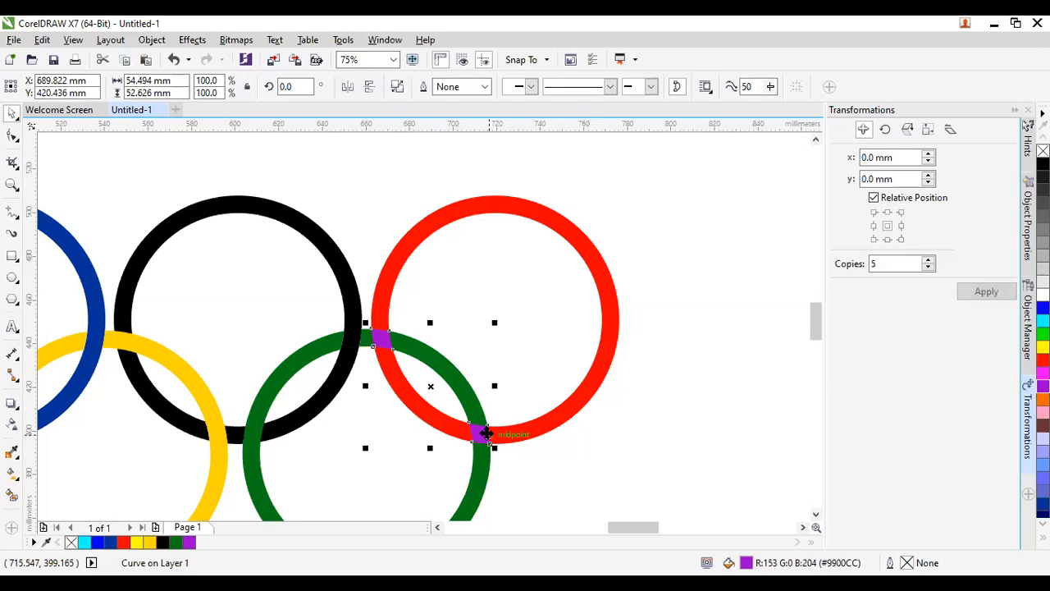
Break the purple overlap apart and delete the lower piece.
click(397, 87)
drag(593, 492, 417, 394)
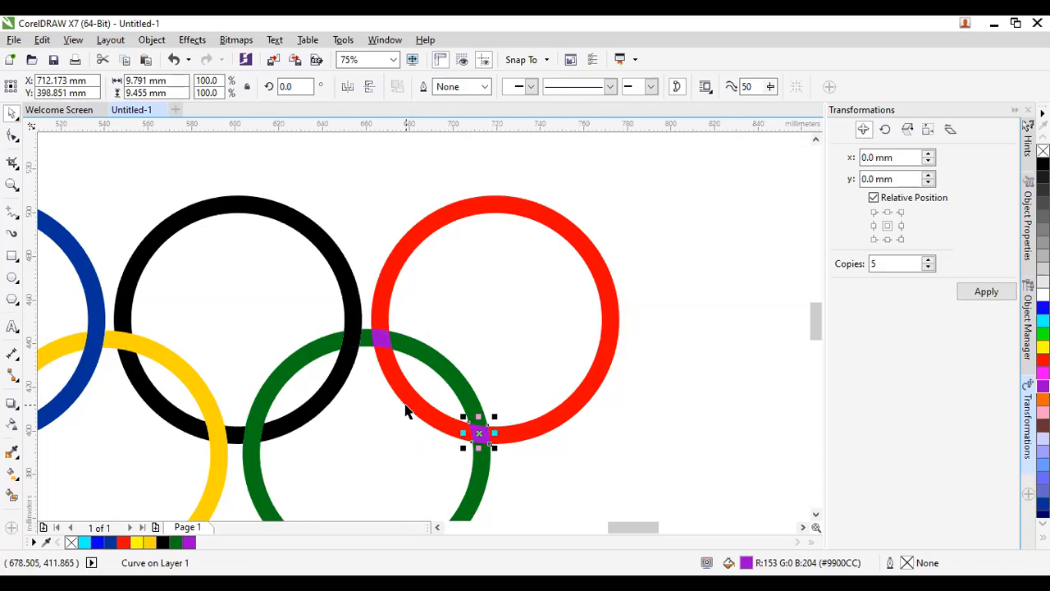
key(Delete)
Trim the red ring under the upper purple piece so the green ring passes over it.
click(379, 331)
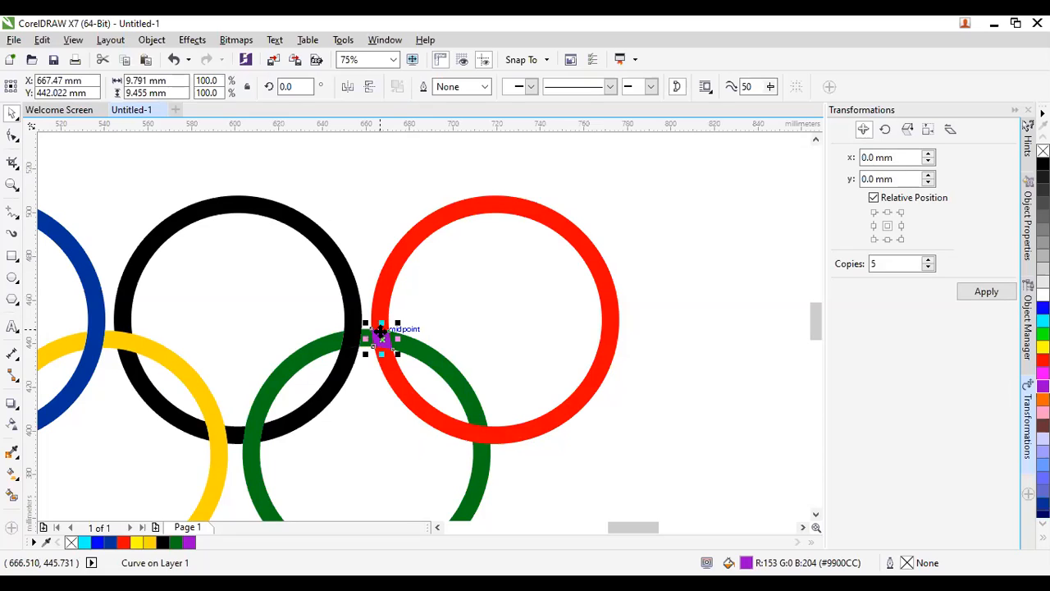
scroll(377, 332, down, 1)
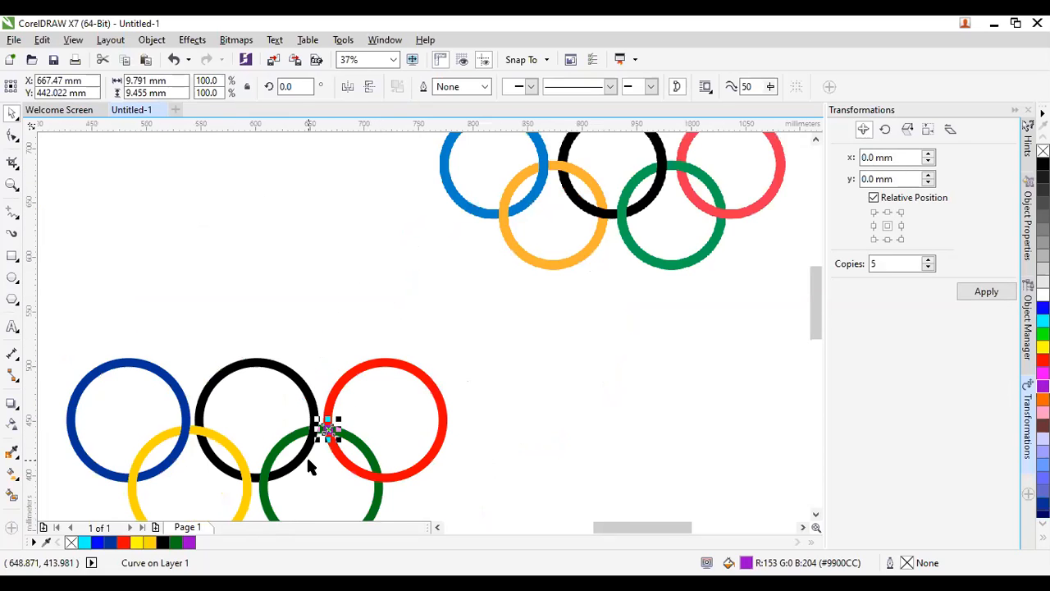
scroll(324, 433, up, 1)
scroll(324, 433, down, 1)
scroll(328, 429, up, 1)
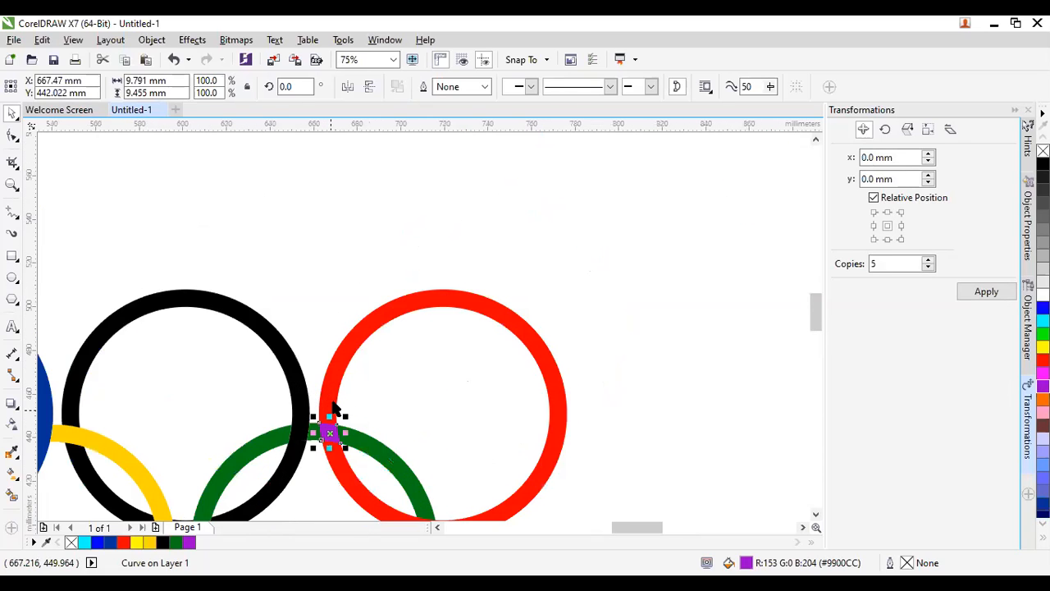
shift+click(331, 412)
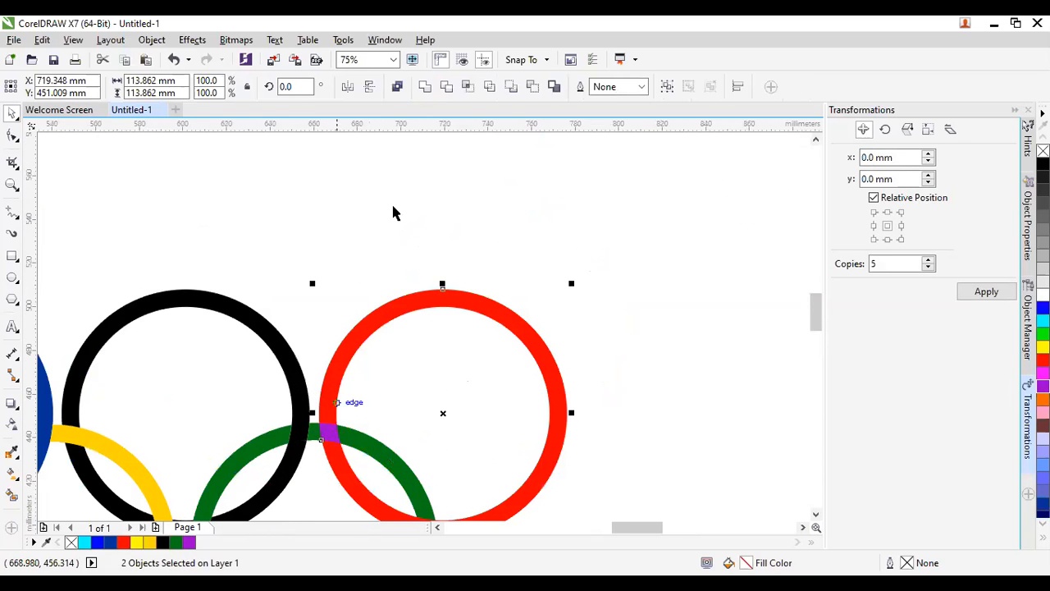
click(492, 86)
click(338, 229)
drag(257, 241, 420, 489)
click(372, 469)
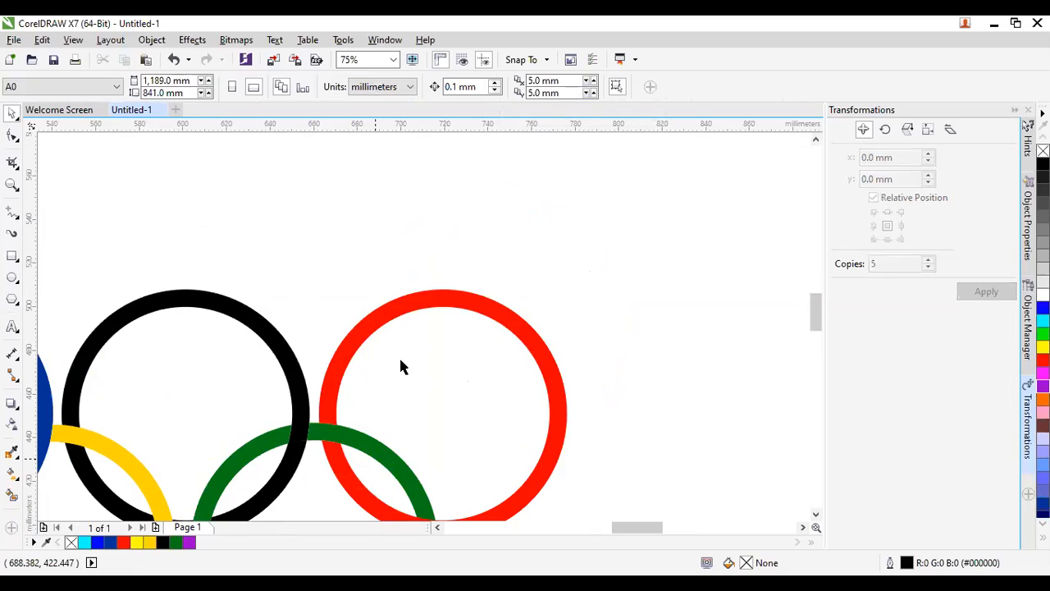
scroll(400, 361, down, 1)
scroll(279, 389, down, 1)
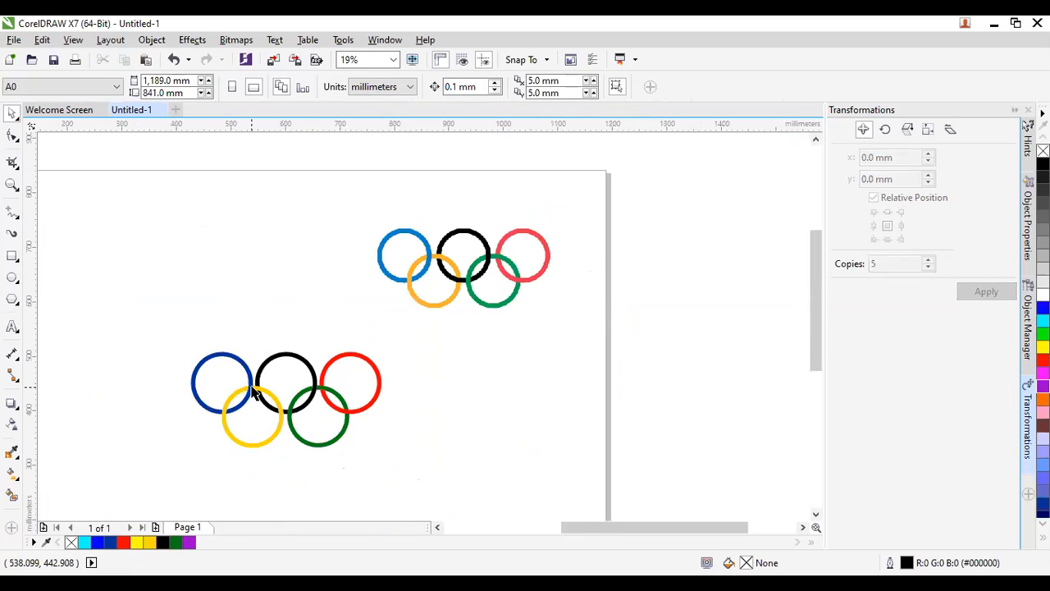
scroll(252, 392, up, 1)
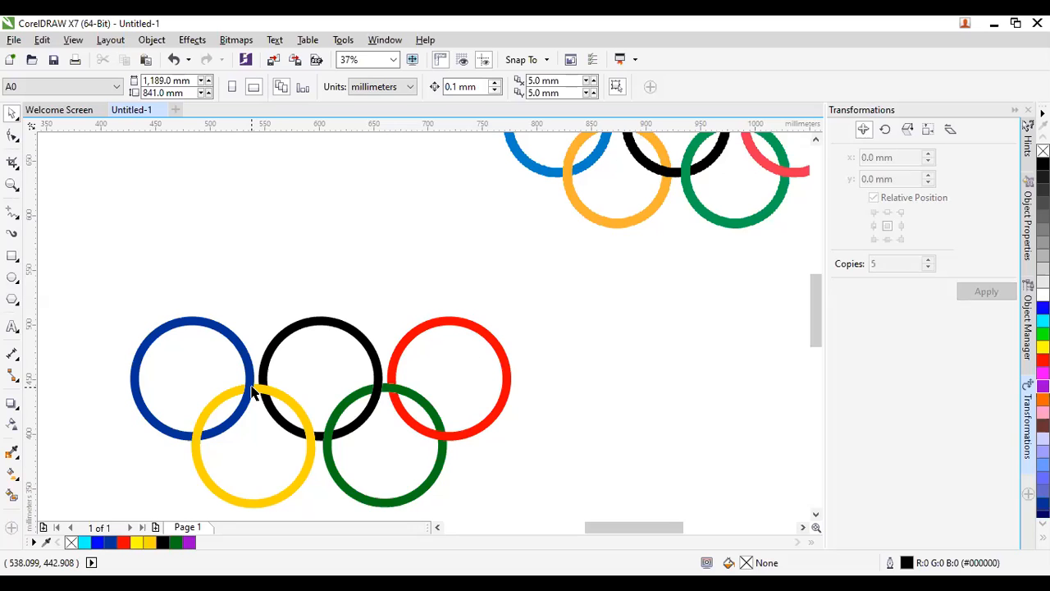
Delete the upper reference ring image from the page.
scroll(248, 415, up, 1)
scroll(281, 434, down, 1)
scroll(278, 461, up, 1)
click(288, 447)
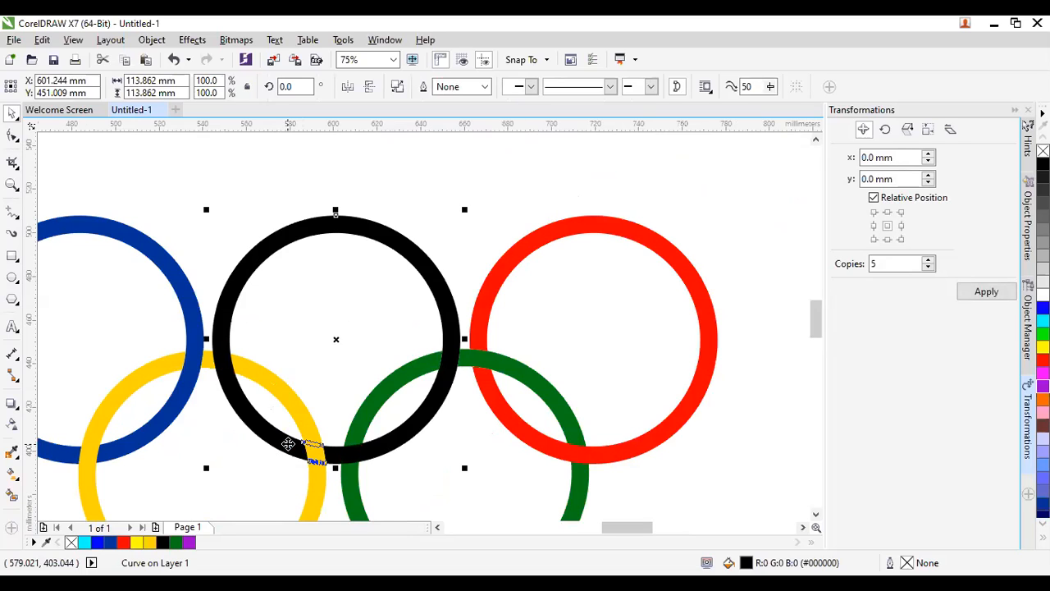
click(481, 251)
scroll(480, 251, down, 2)
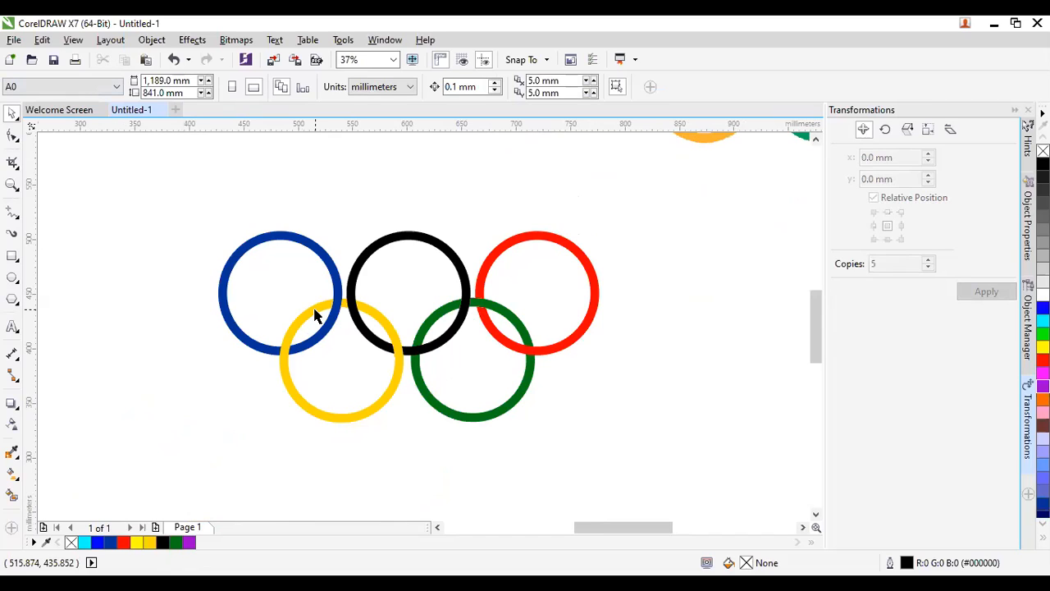
scroll(319, 337, down, 2)
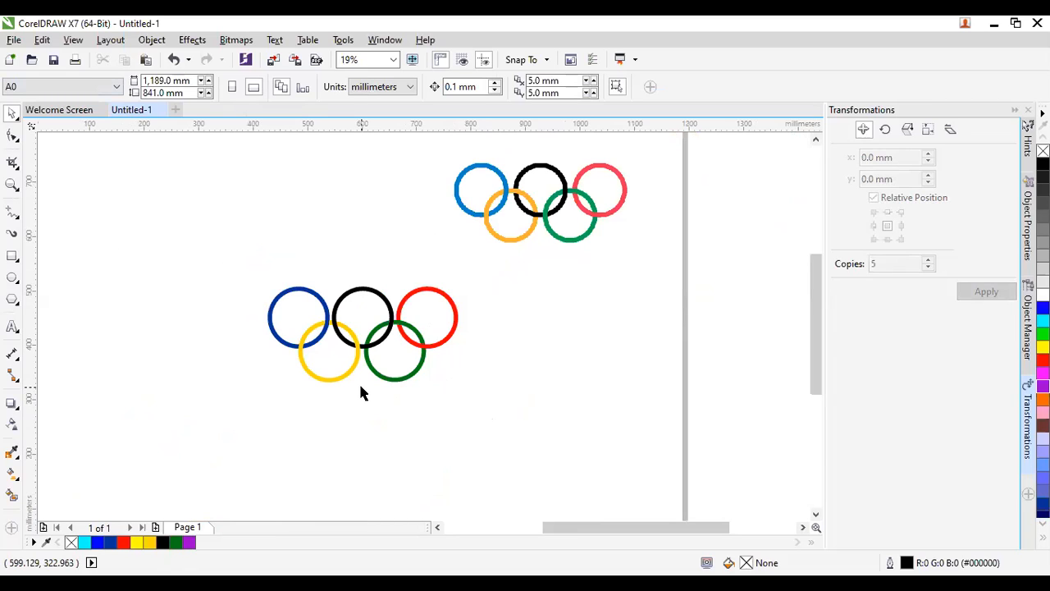
click(575, 220)
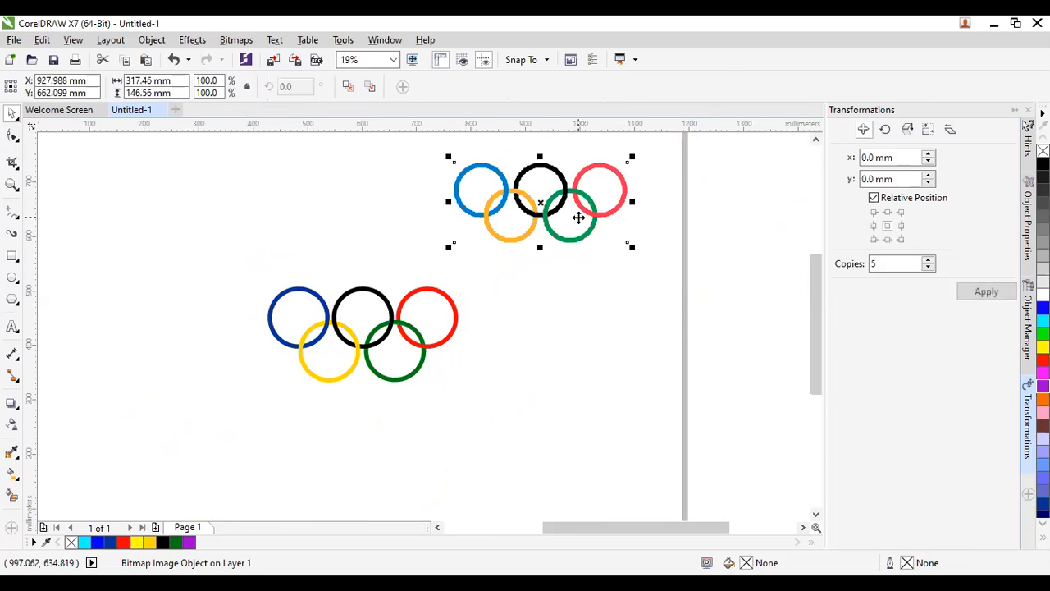
key(Delete)
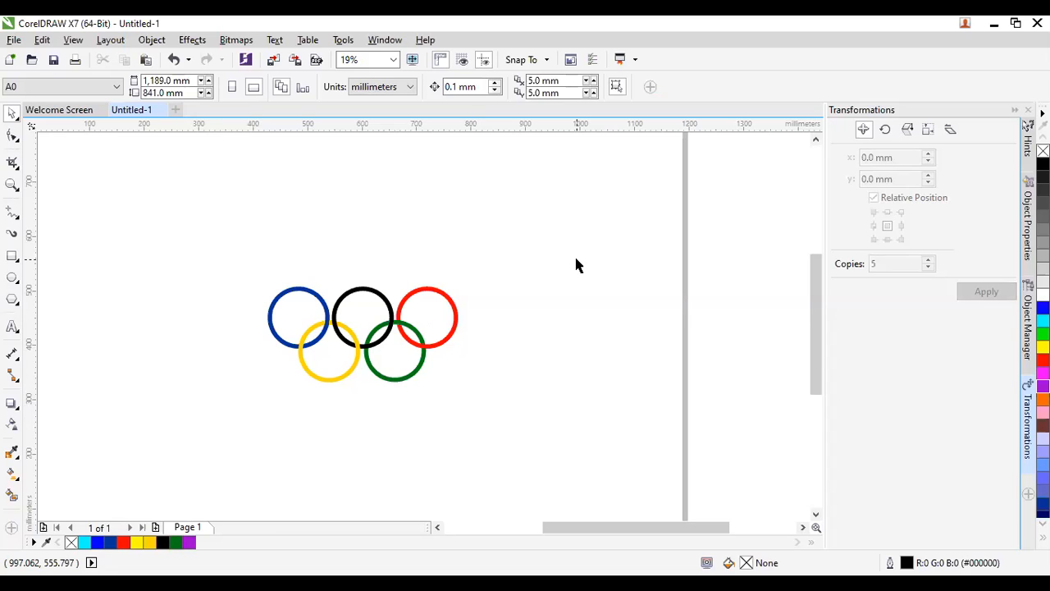
Try enlarging and shifting the five drawn rings, then undo the change.
scroll(612, 255, down, 1)
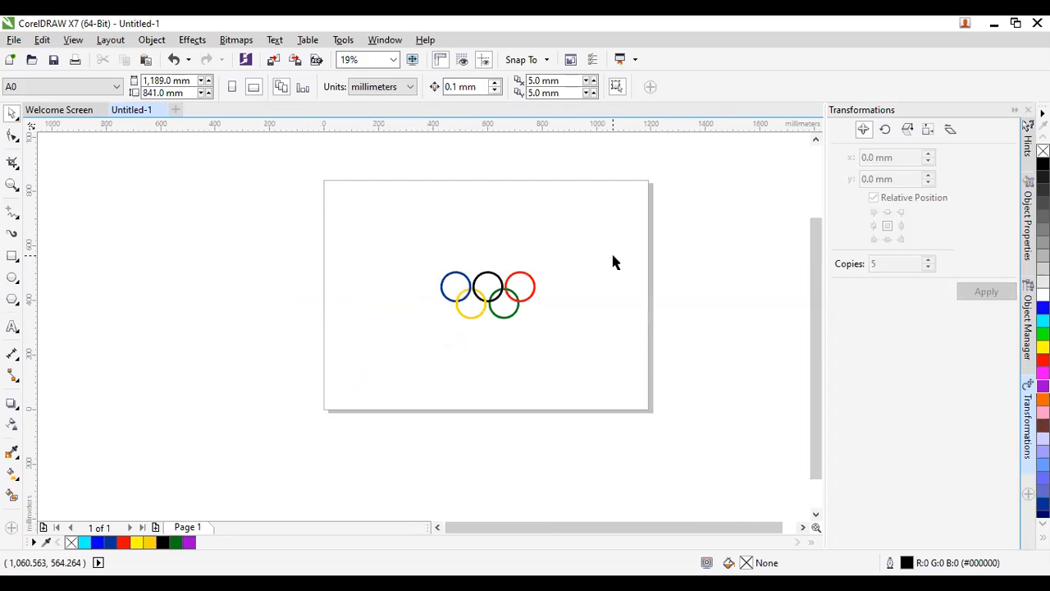
drag(611, 256, 385, 388)
drag(539, 265, 600, 226)
drag(549, 265, 539, 266)
click(539, 265)
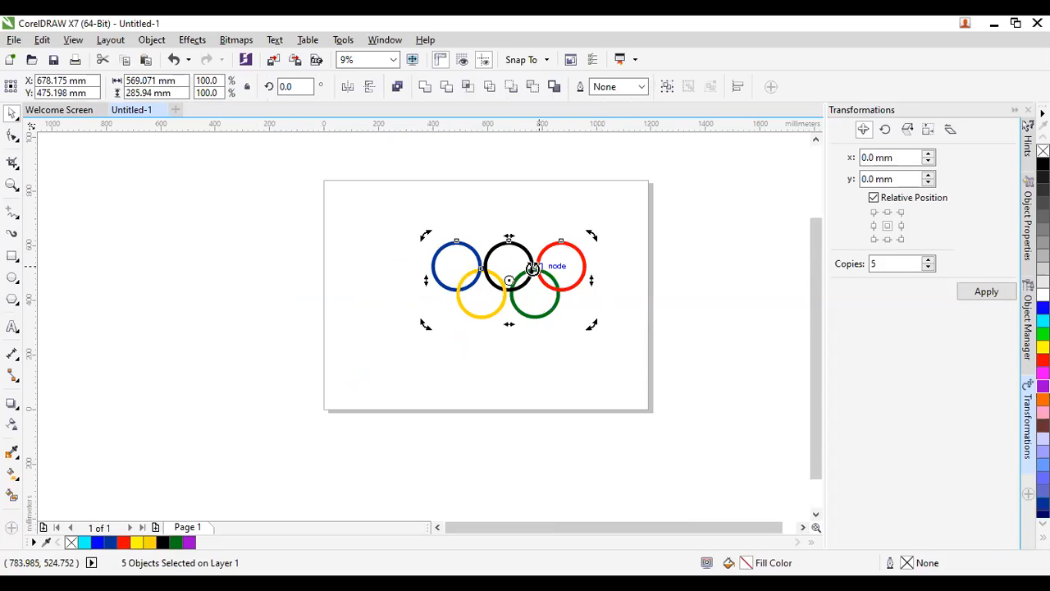
key(ctrl+z)
key(ctrl+z)
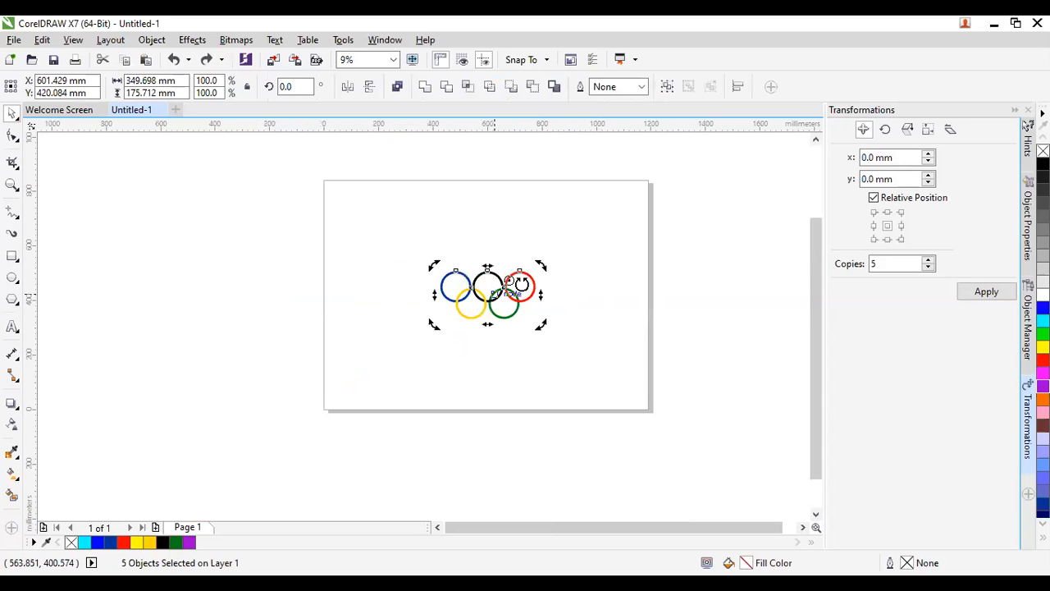
click(585, 246)
Enlarge all five rings to about 172.4% (roughly 603 × 303 mm) and reposition them.
drag(585, 253, 296, 399)
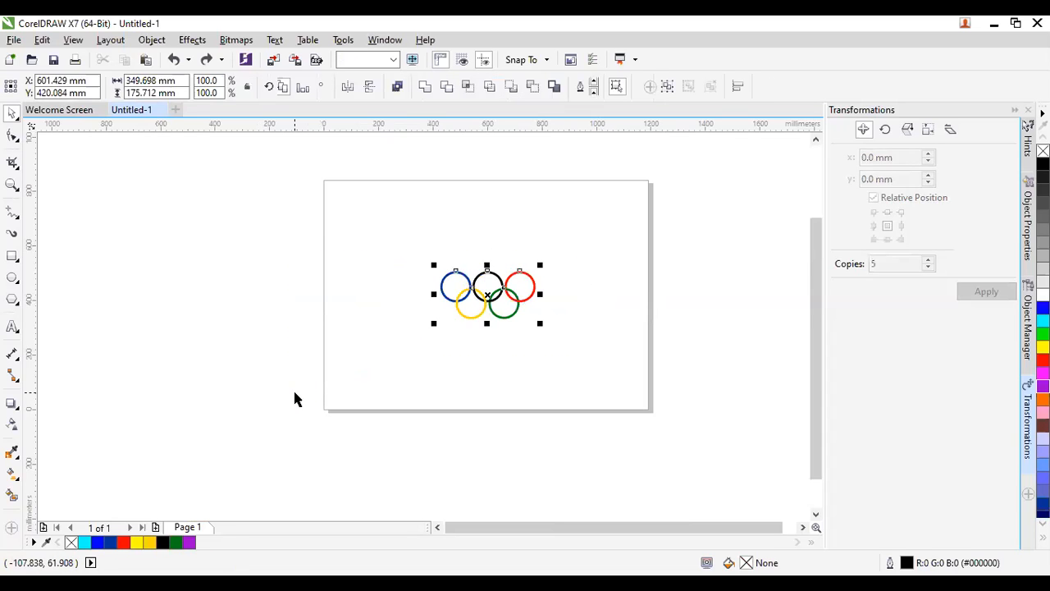
click(319, 382)
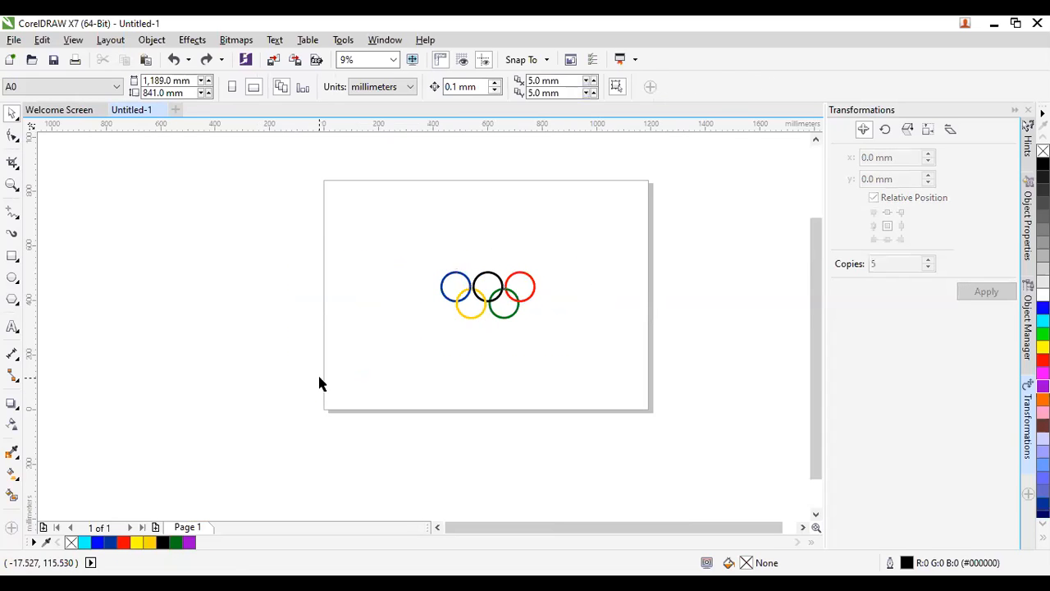
key(ctrl+a)
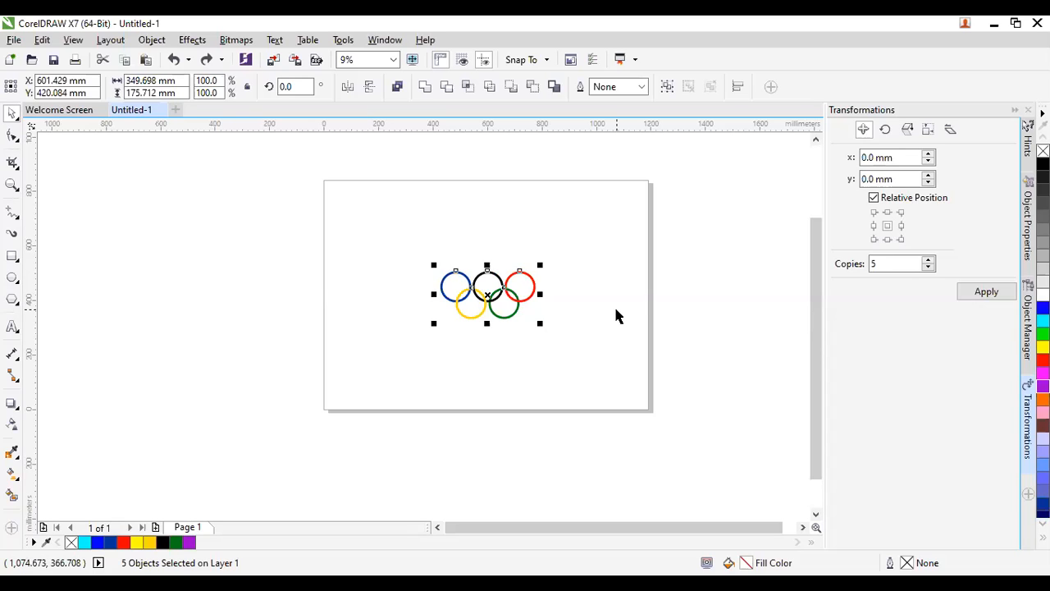
drag(543, 263, 612, 195)
drag(521, 282, 559, 283)
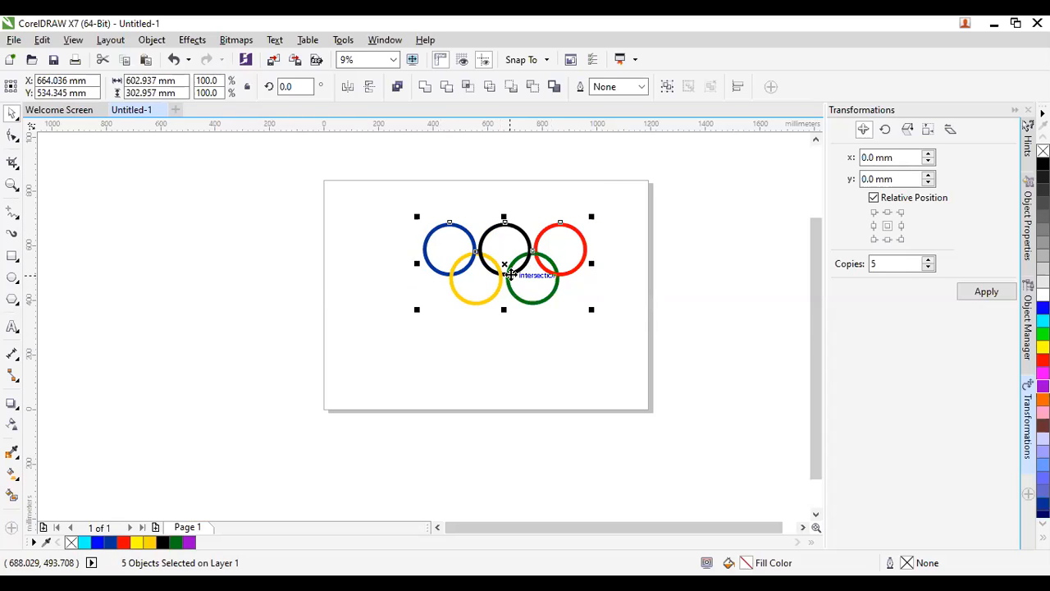
click(428, 359)
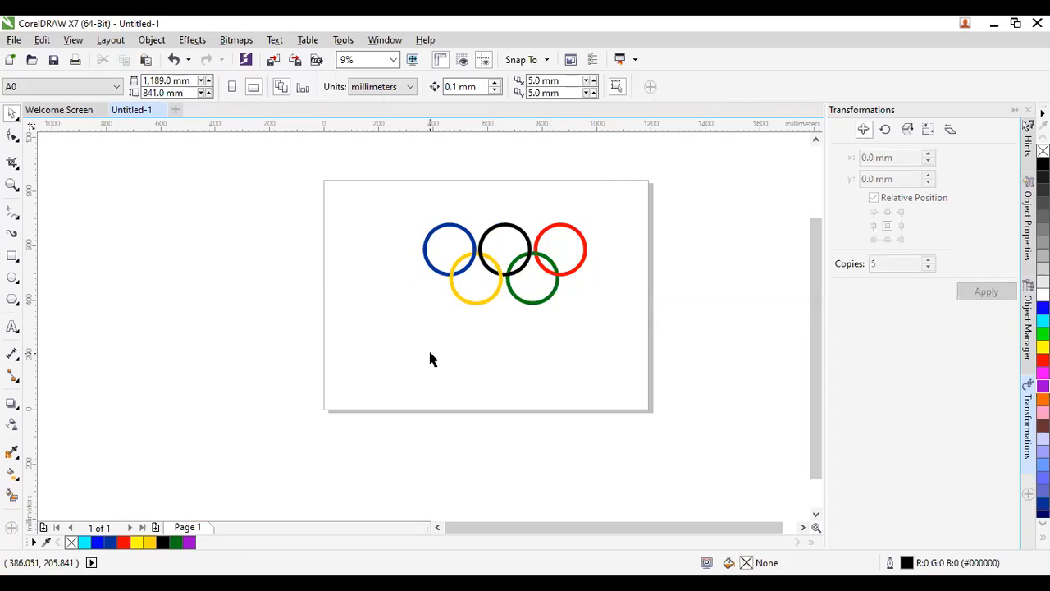
key(ctrl+a)
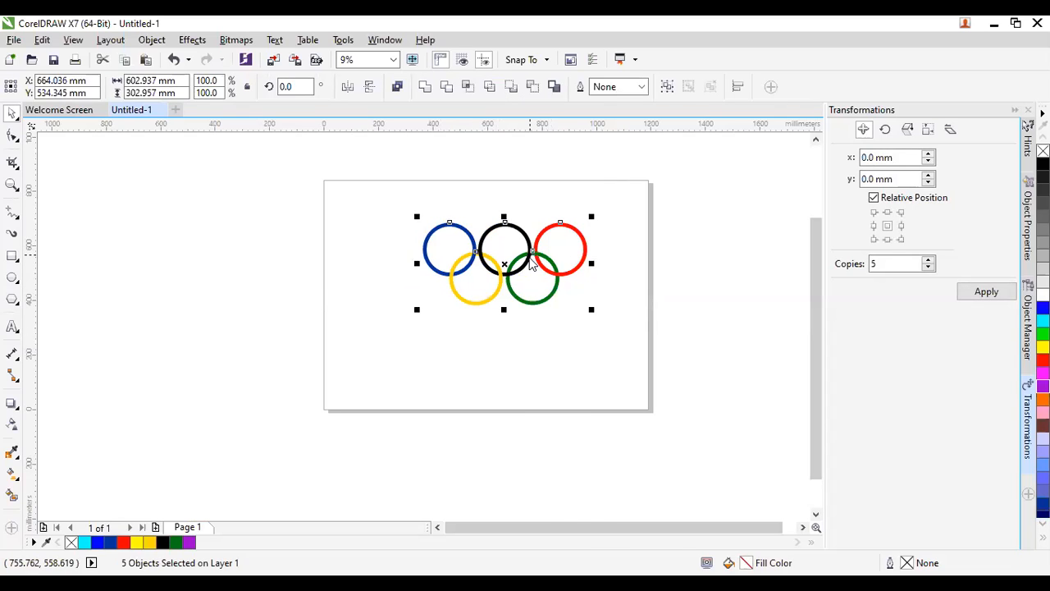
Group the five rings into a single object.
right_click(532, 261)
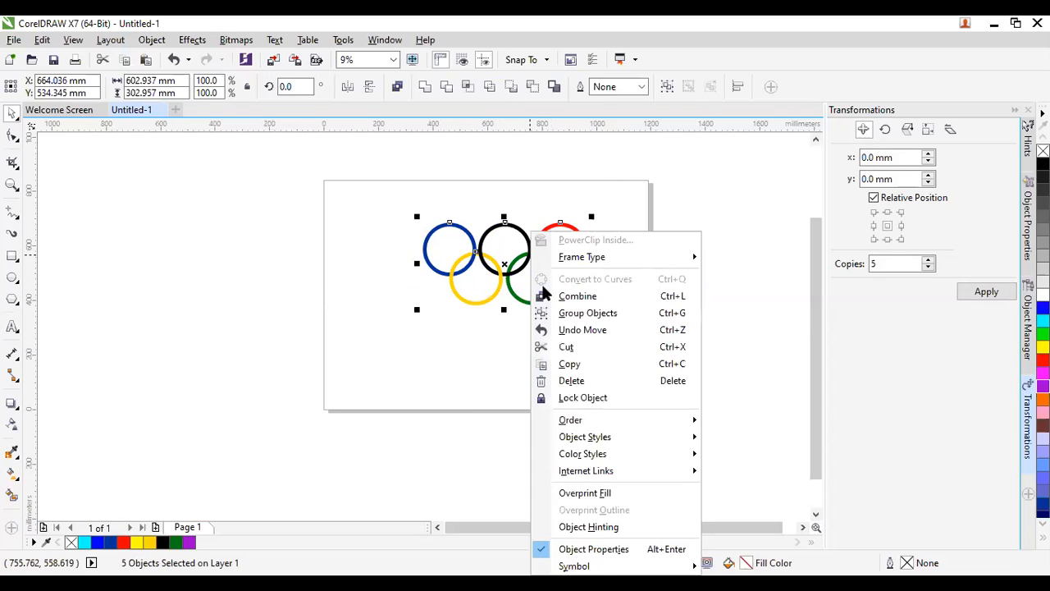
click(572, 314)
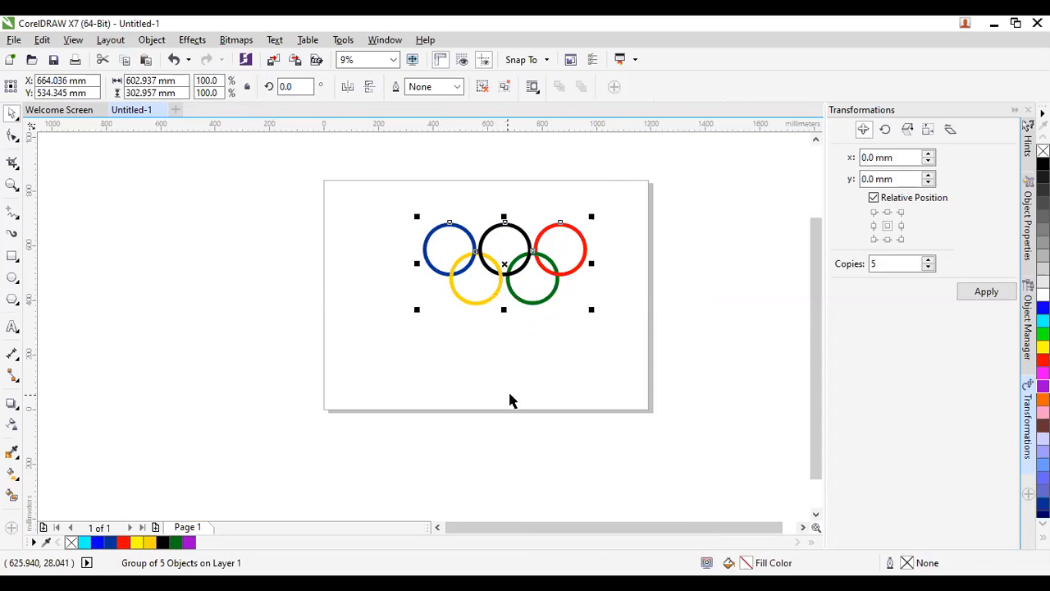
click(510, 388)
Centre the ring group on the page with P and raise it slightly.
drag(486, 258, 508, 252)
click(478, 294)
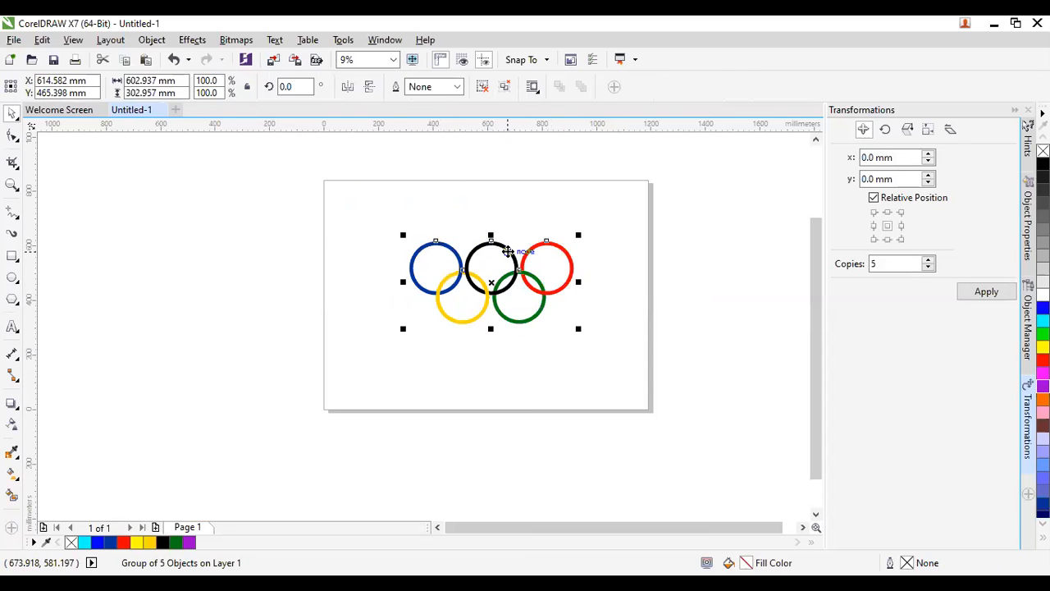
key(p)
drag(505, 262, 504, 238)
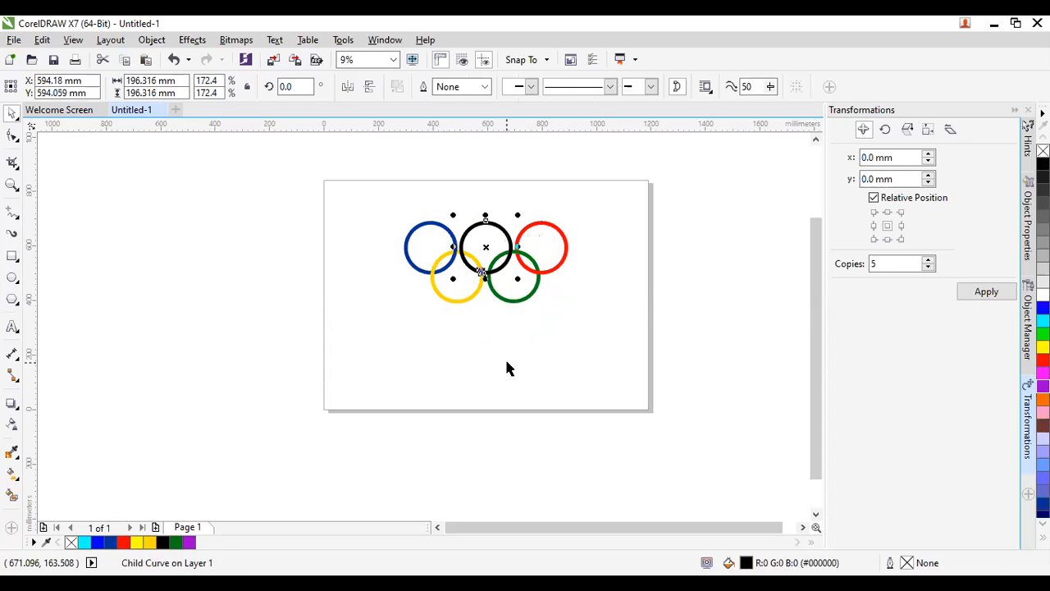
click(506, 359)
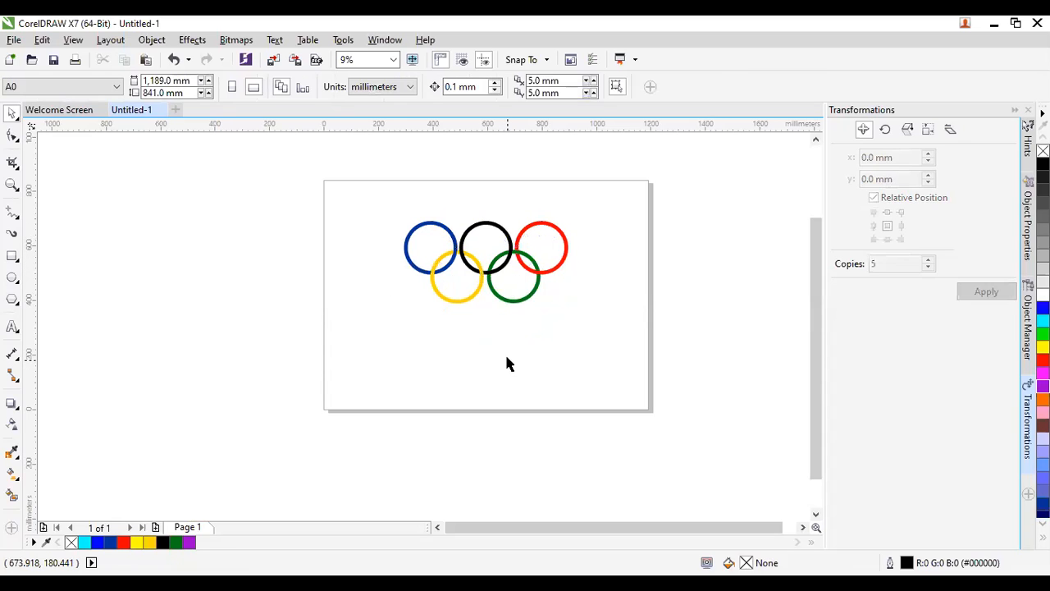
Add 24 pt Arial text reading OLYMPICS just below the rings.
click(12, 328)
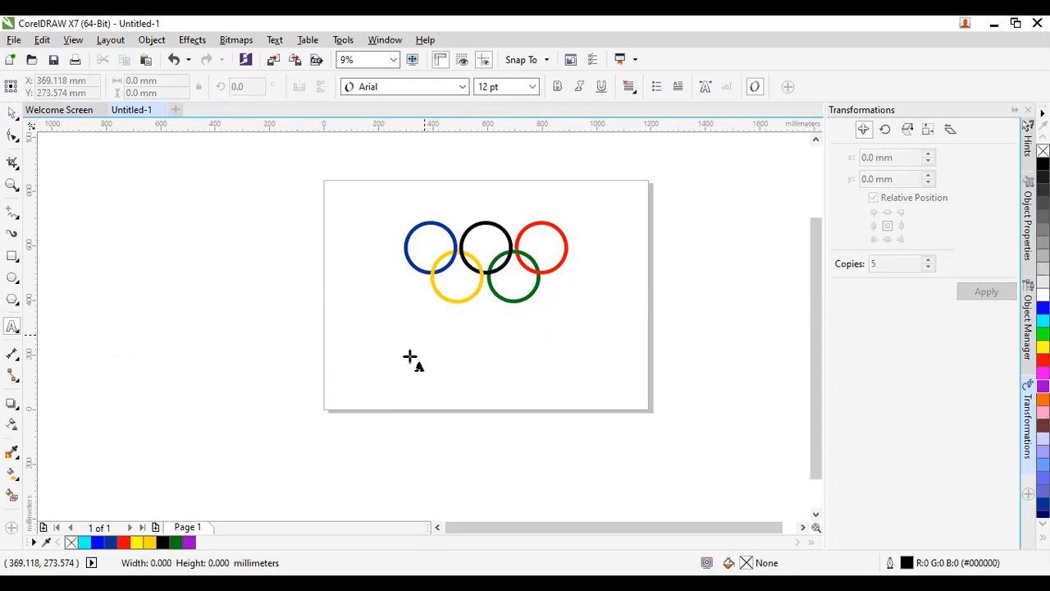
click(412, 332)
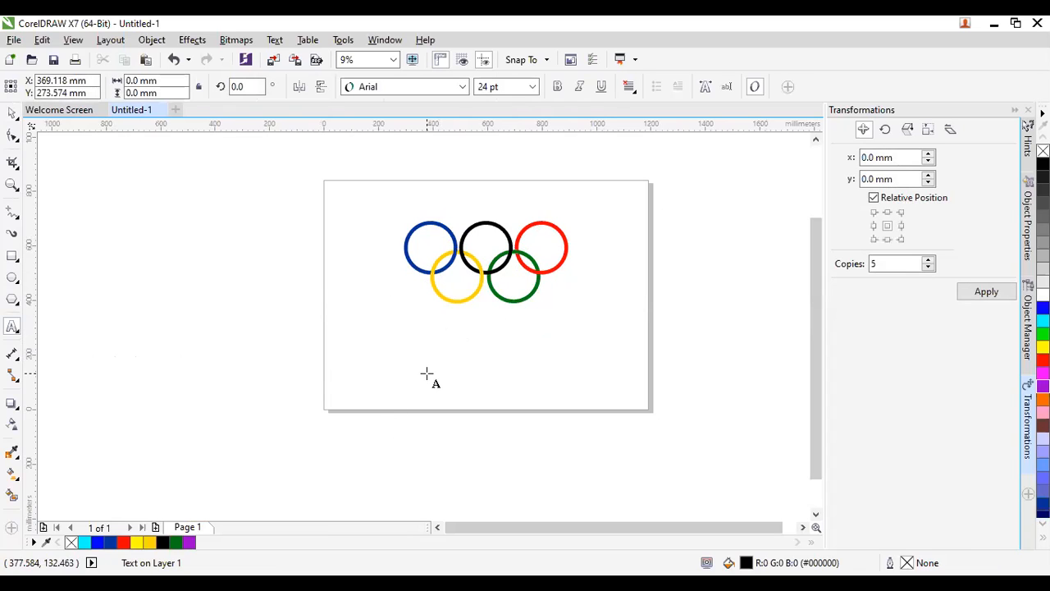
scroll(414, 330, up, 2)
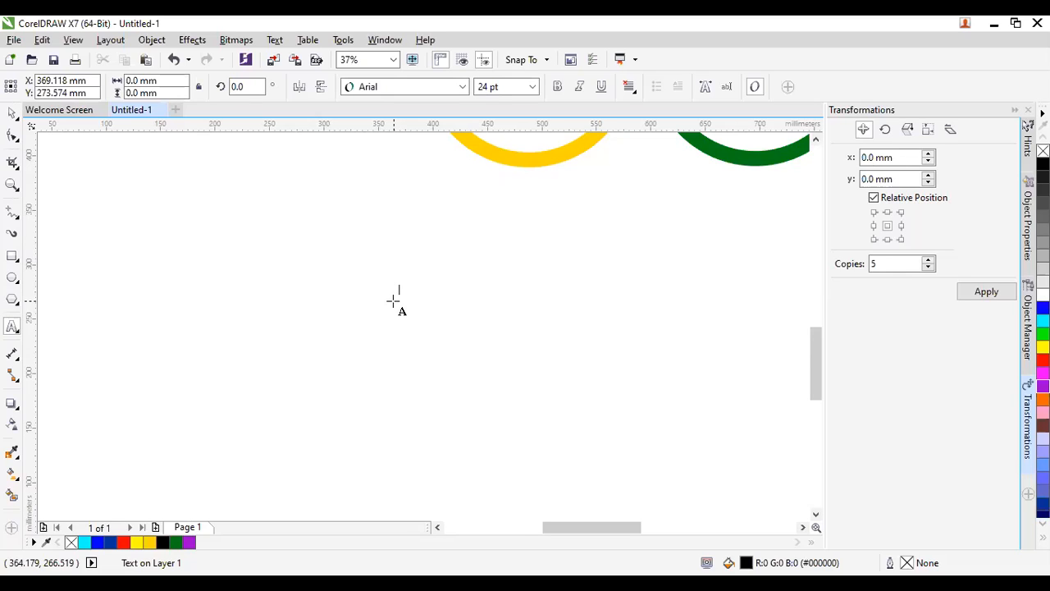
scroll(393, 301, down, 1)
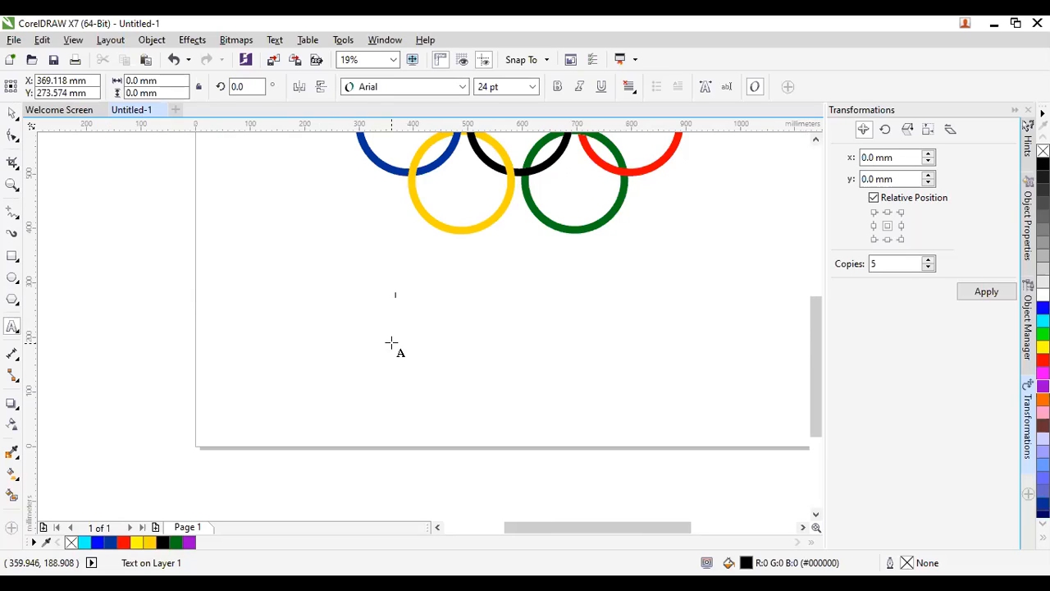
text(OLYMPICS)
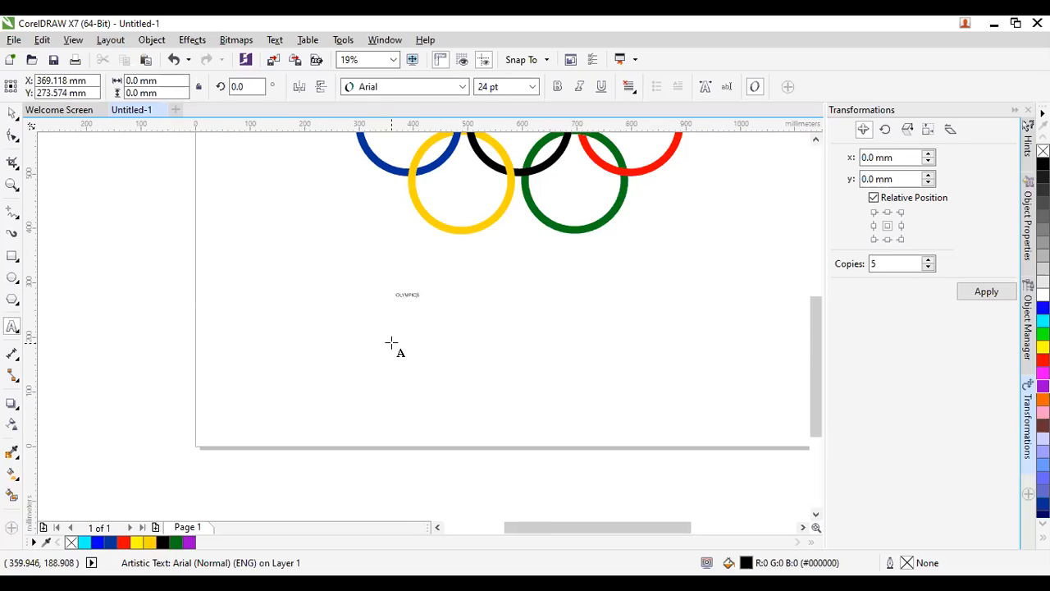
Set OLYMPICS to 200 pt, then scale it up to about 266 pt.
click(11, 114)
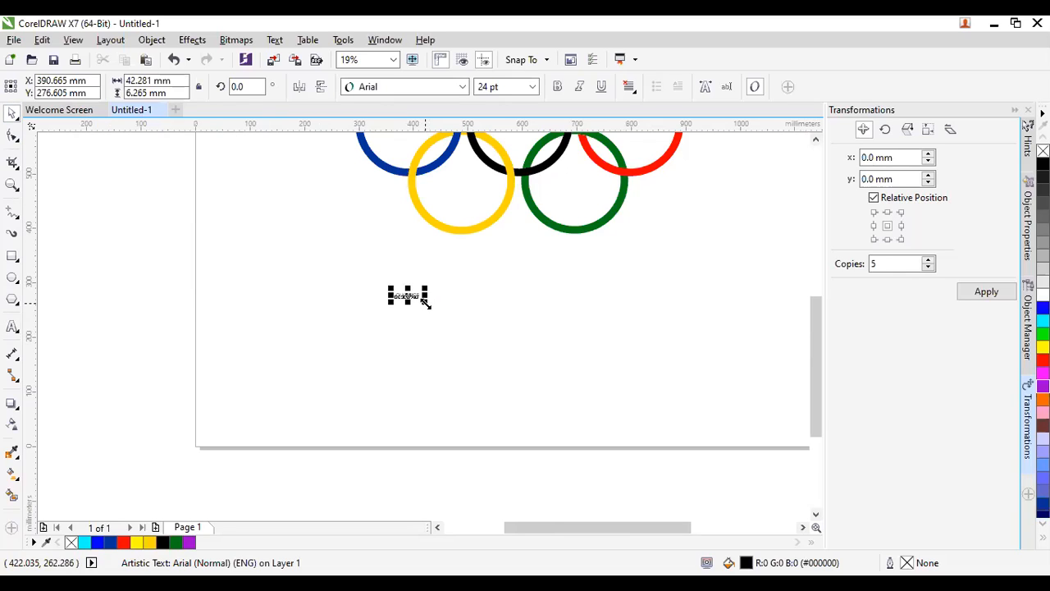
drag(425, 302, 722, 421)
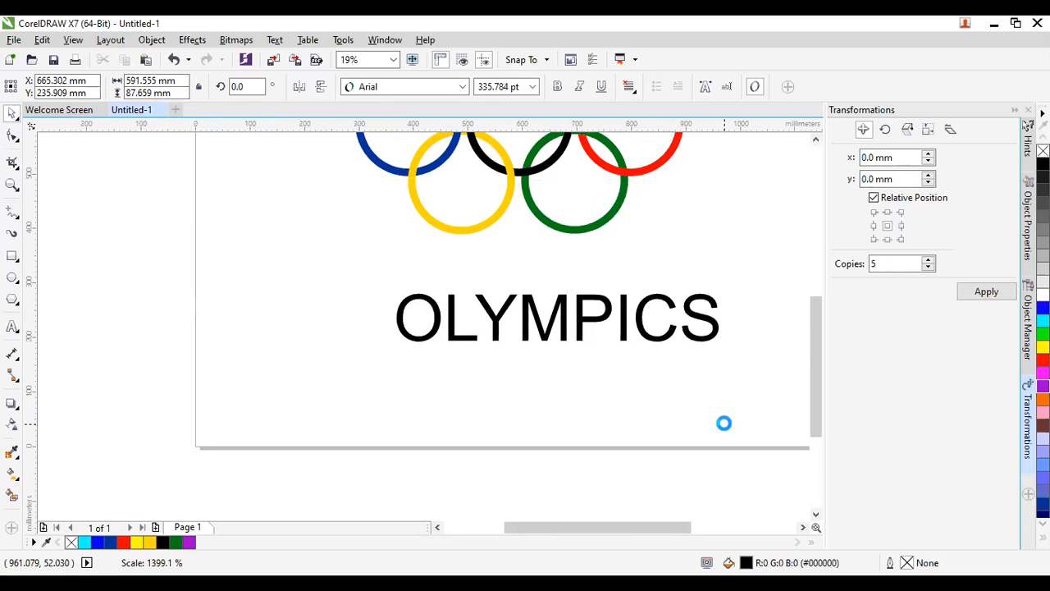
click(620, 401)
key(ctrl+z)
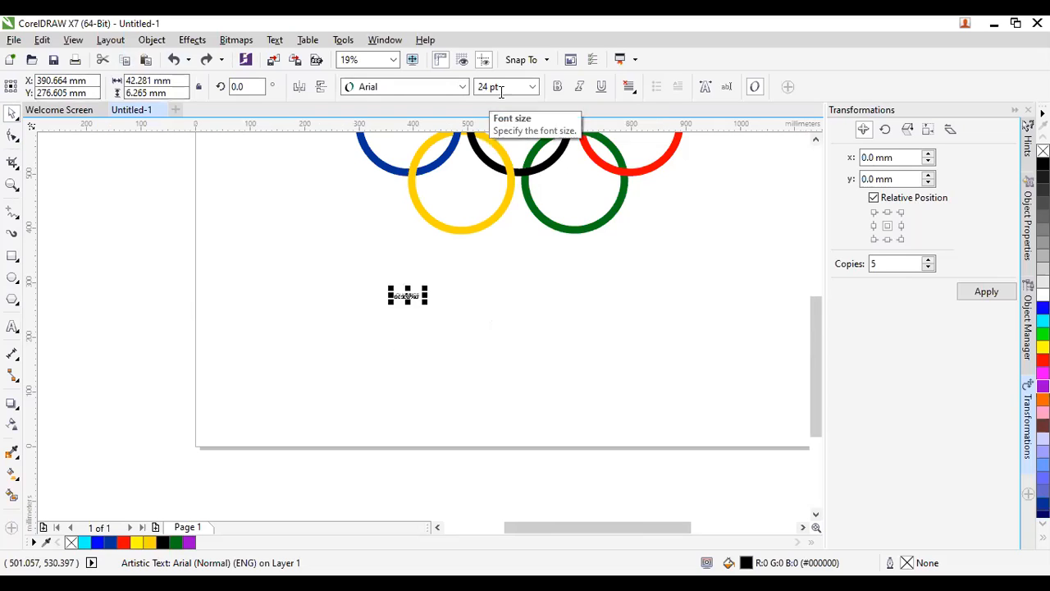
click(532, 87)
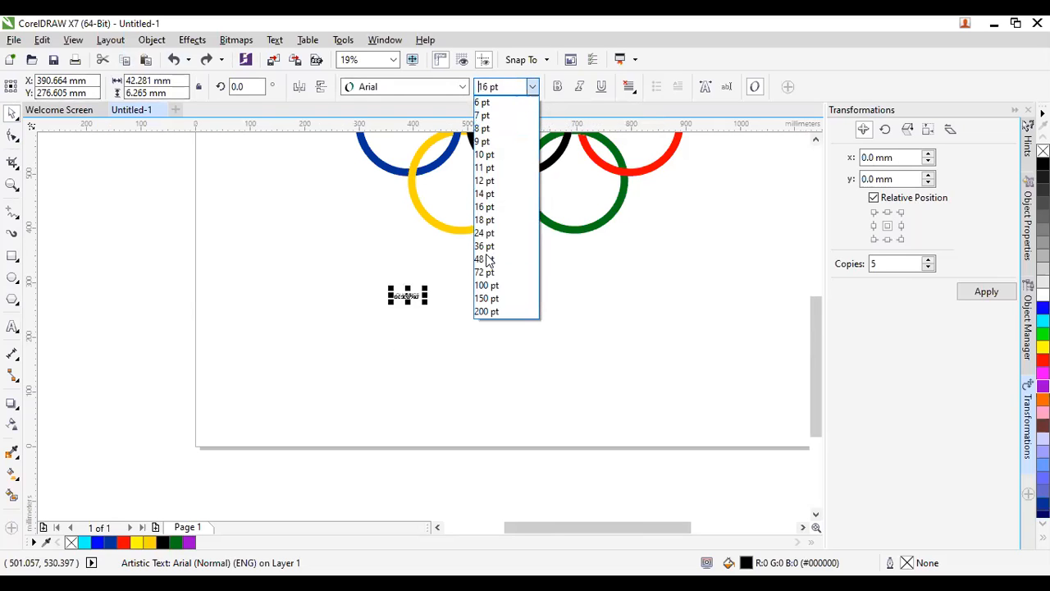
click(497, 312)
scroll(466, 378, down, 1)
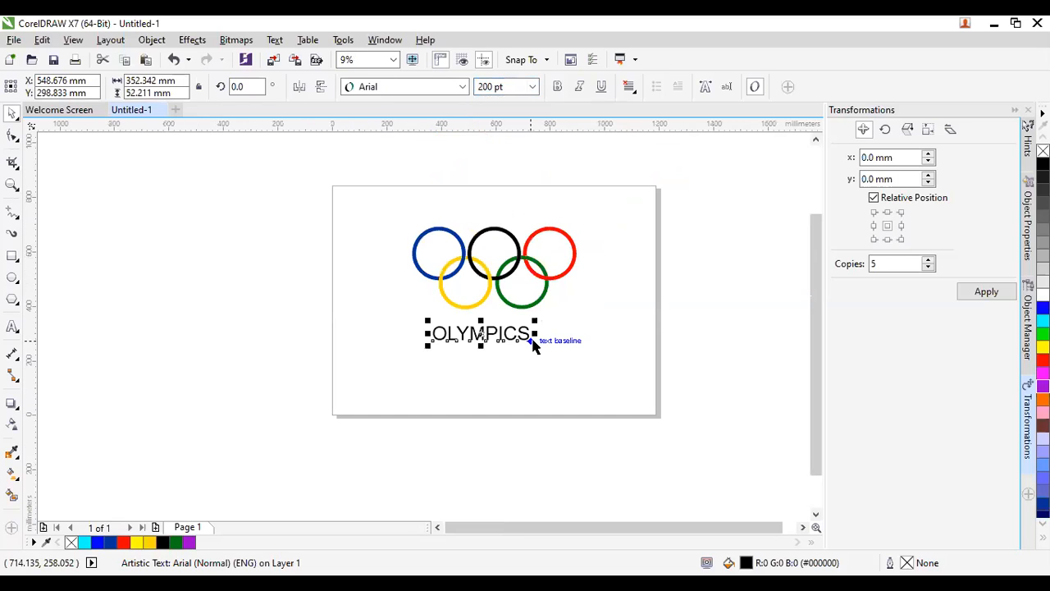
drag(533, 347, 575, 374)
scroll(488, 327, up, 1)
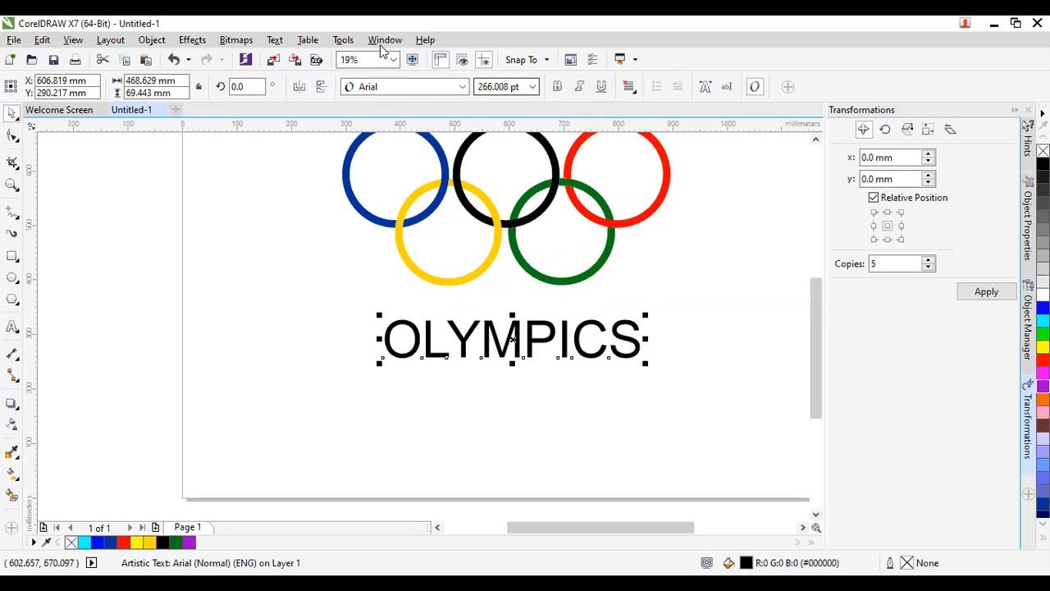
Change the OLYMPICS font to Nexa Bold.
click(462, 88)
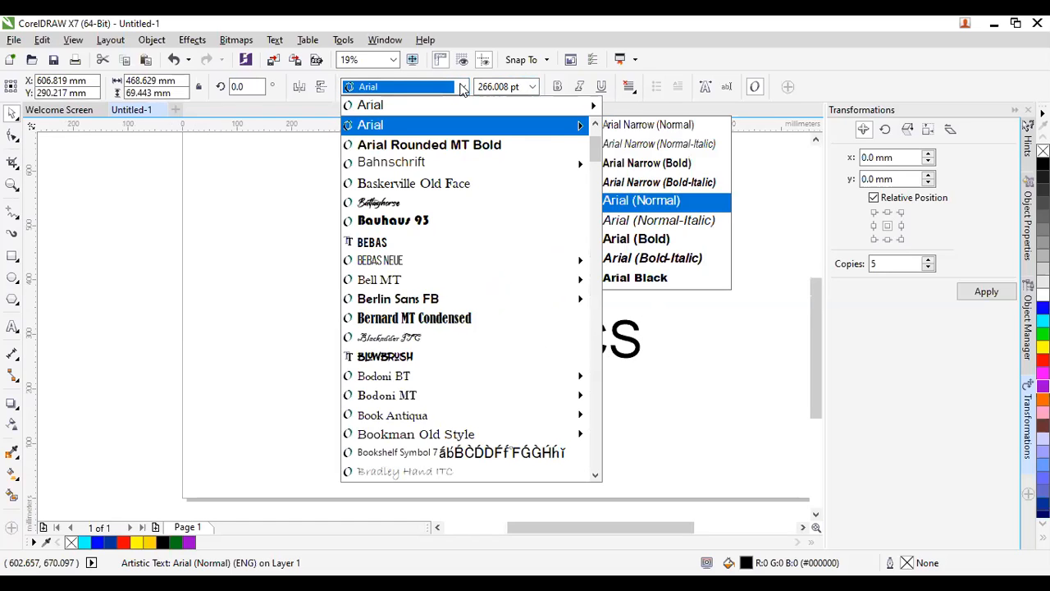
text(Nexa Bold)
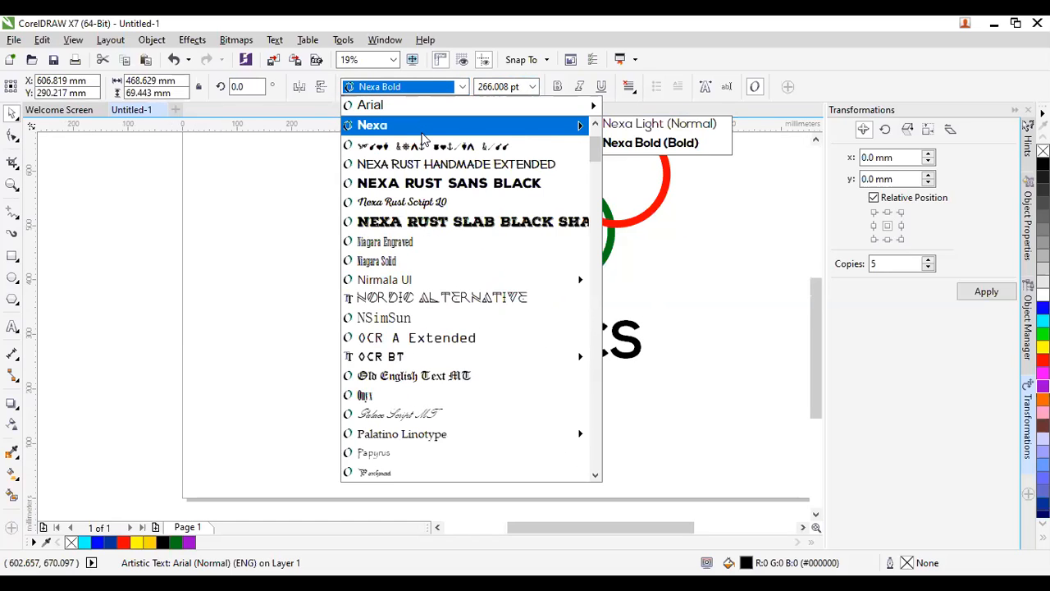
key(Return)
scroll(457, 328, down, 2)
scroll(457, 328, up, 2)
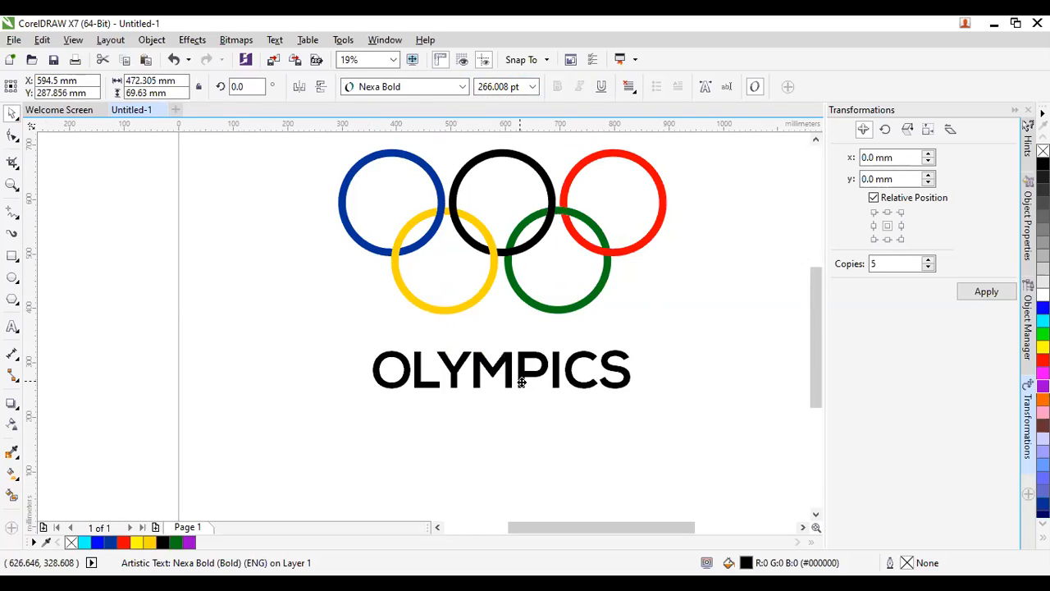
scroll(516, 378, down, 2)
click(508, 411)
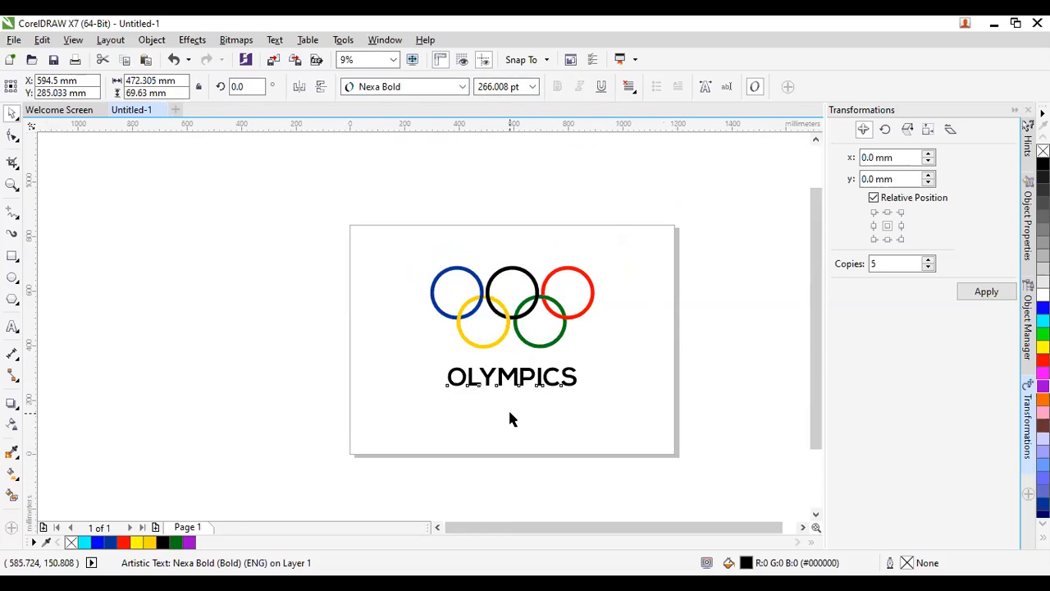
click(543, 379)
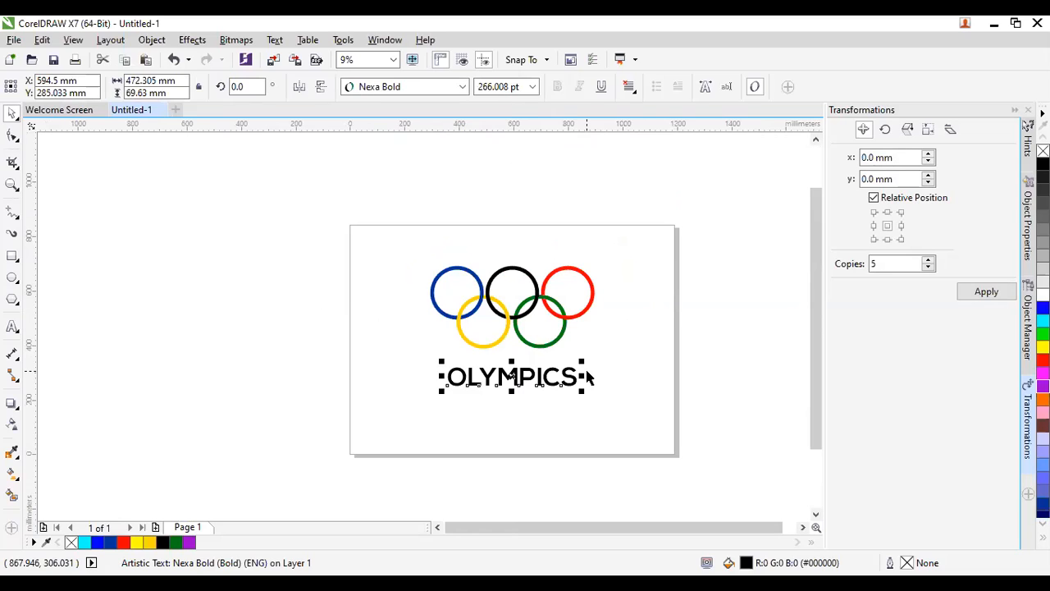
drag(539, 378, 538, 402)
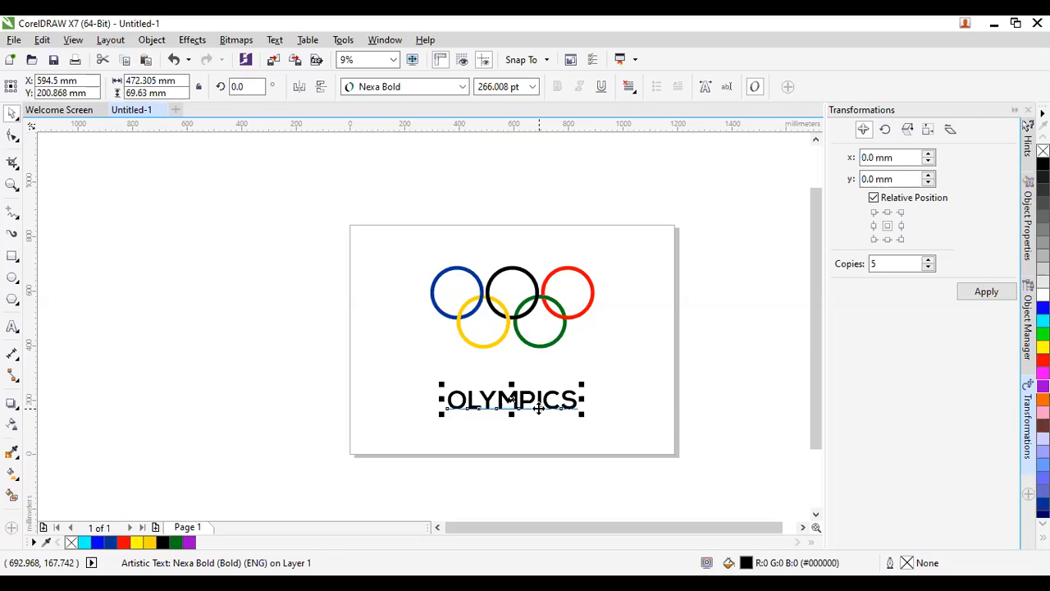
key(ctrl+z)
key(KP_Add)
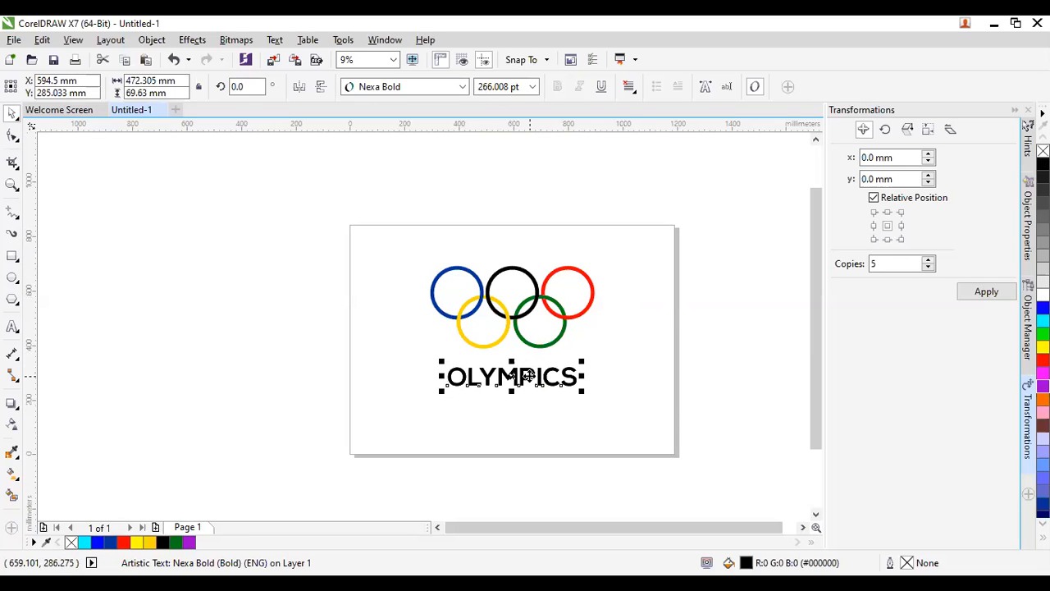
key(Escape)
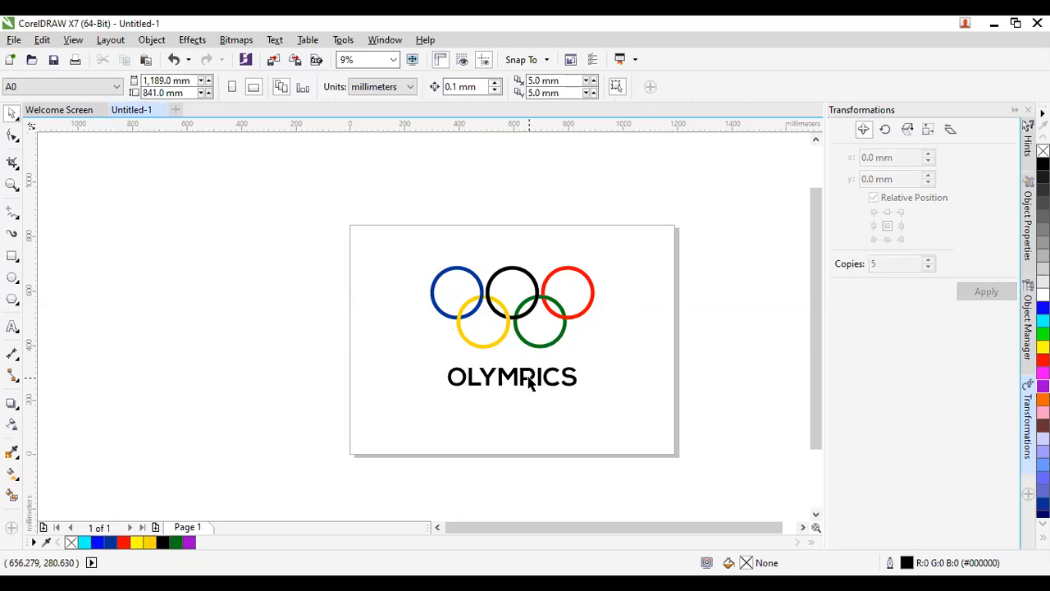
click(529, 377)
scroll(529, 377, up, 2)
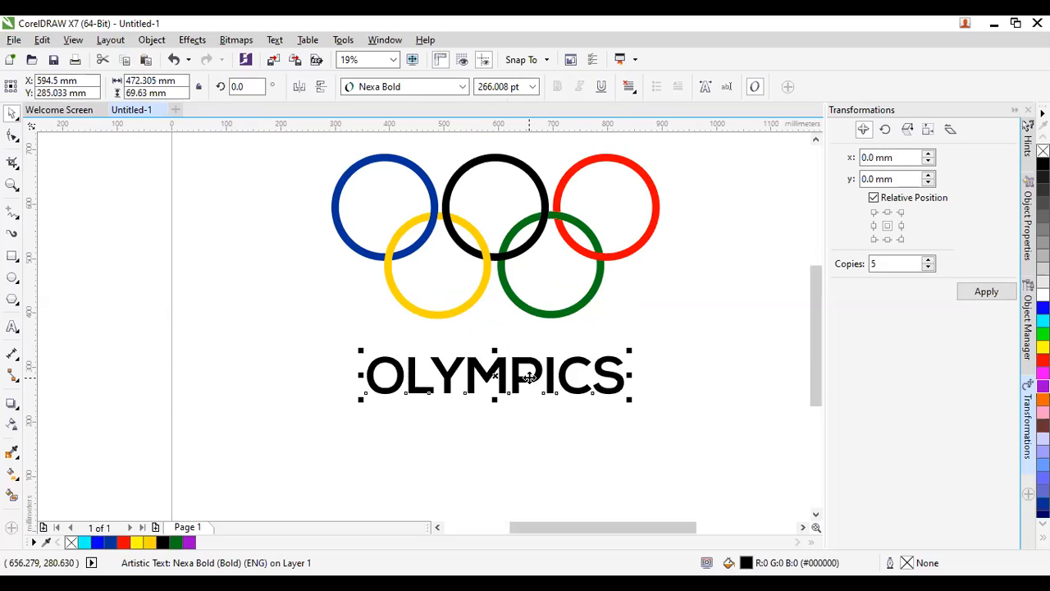
Add a BB GRAPHICS text line below OLYMPICS and enlarge it to about 85 pt.
click(12, 327)
click(451, 441)
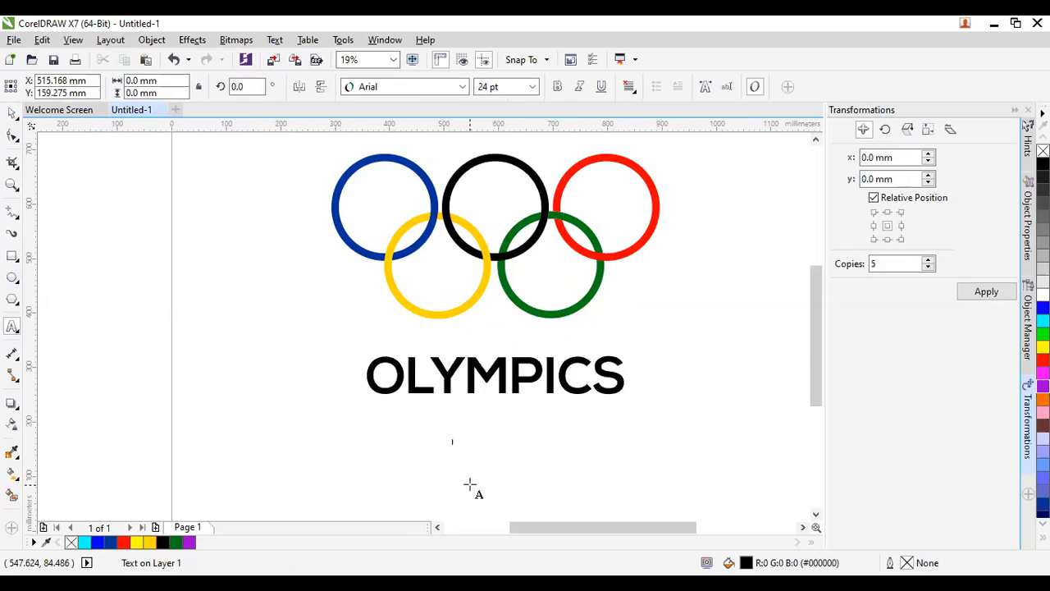
text(tok)
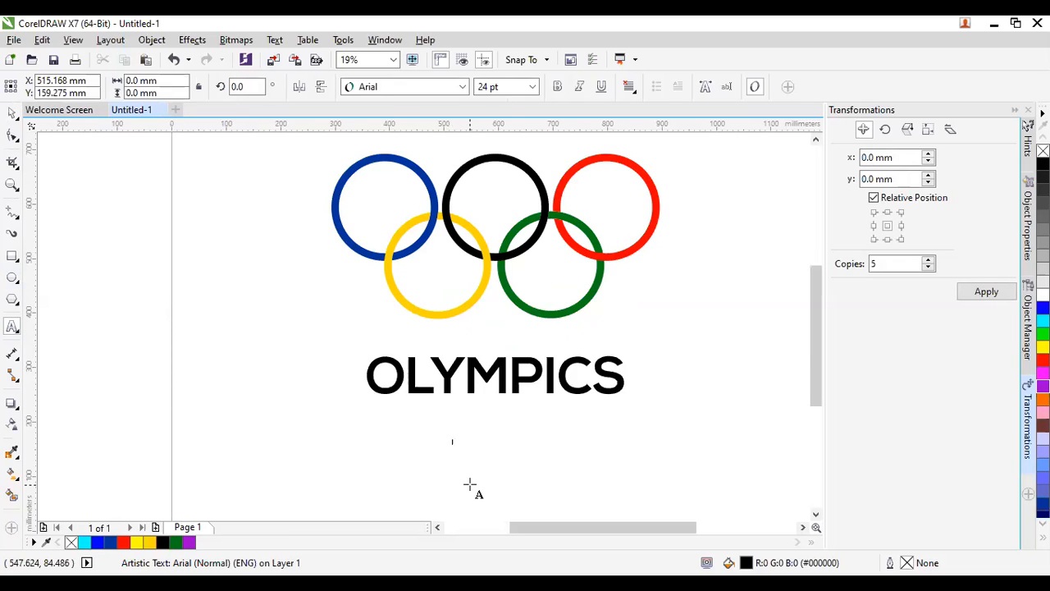
text(TO GRAPHICS)
click(12, 113)
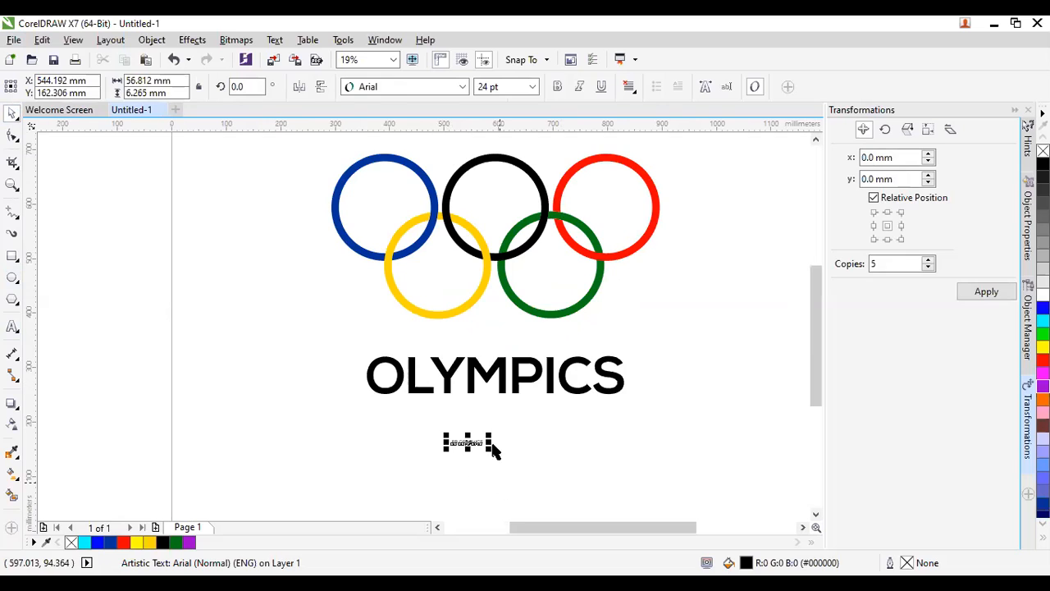
drag(490, 434, 577, 386)
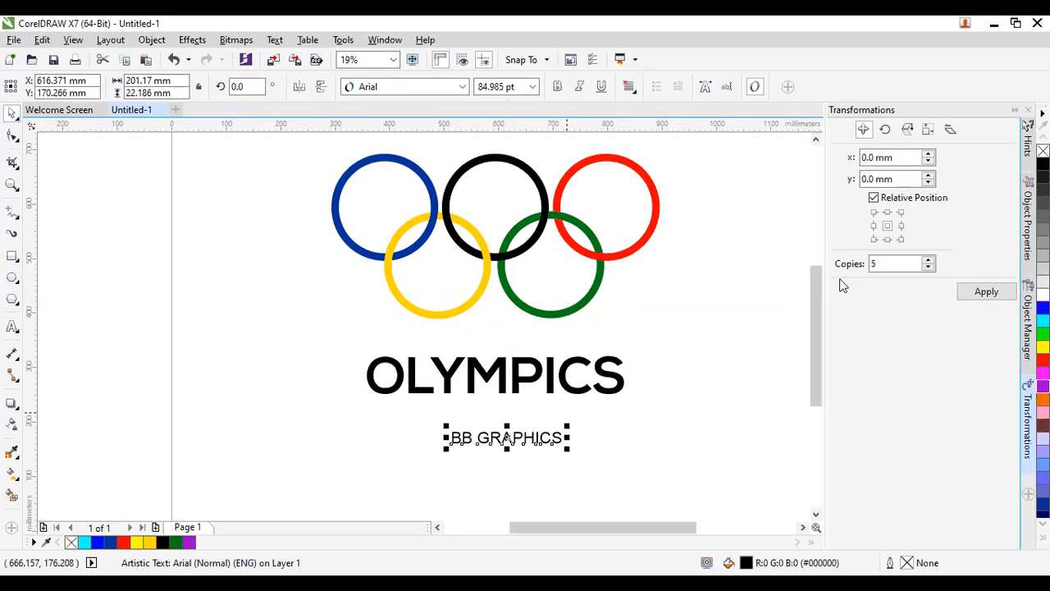
click(462, 86)
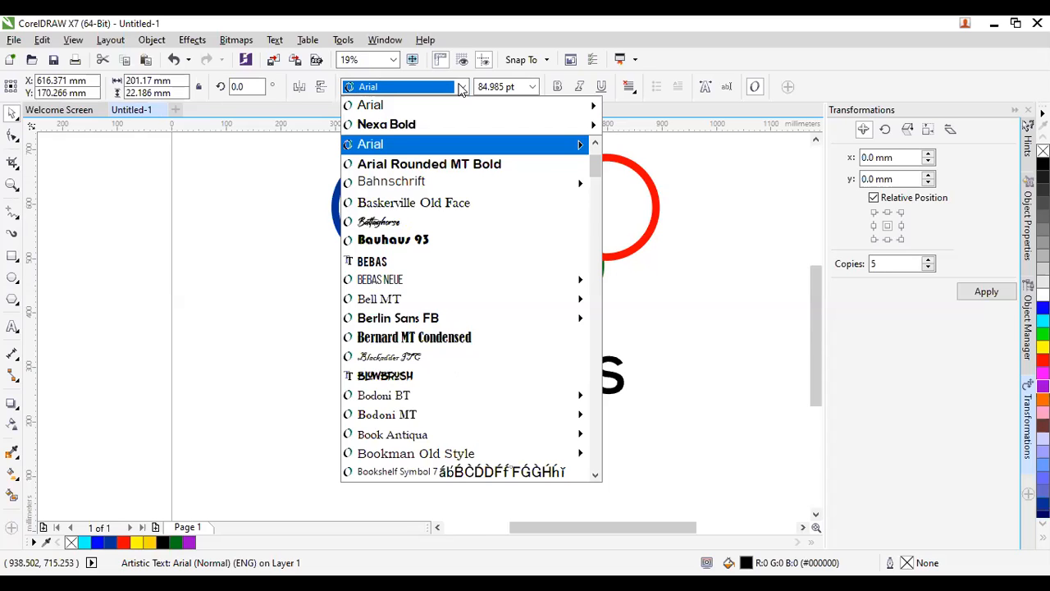
Set BB GRAPHICS in BlowBrush after trying Blackadder ITC, and nudge it up.
click(489, 358)
scroll(505, 420, up, 2)
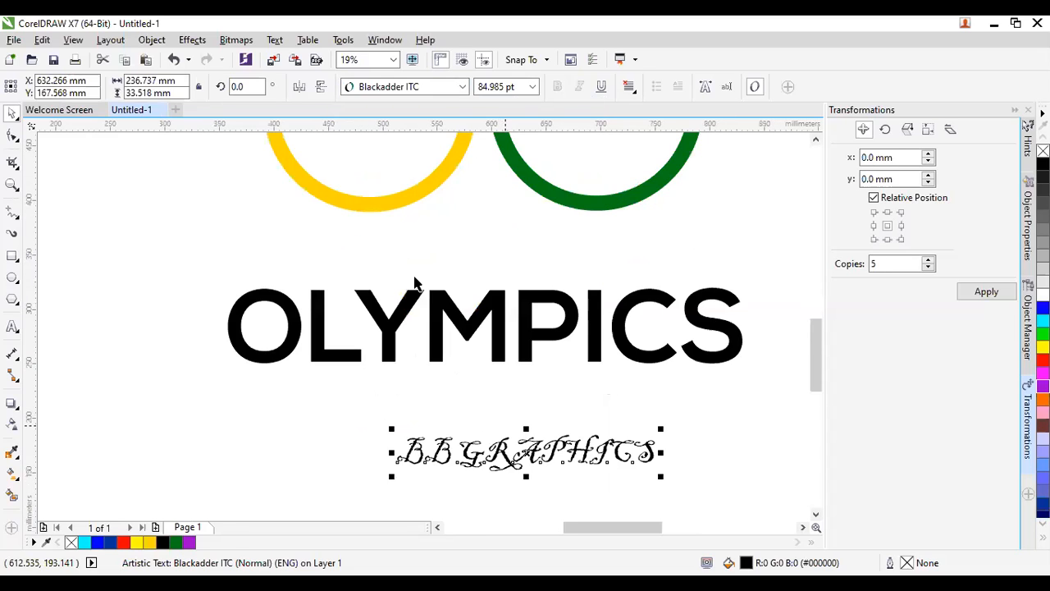
click(463, 86)
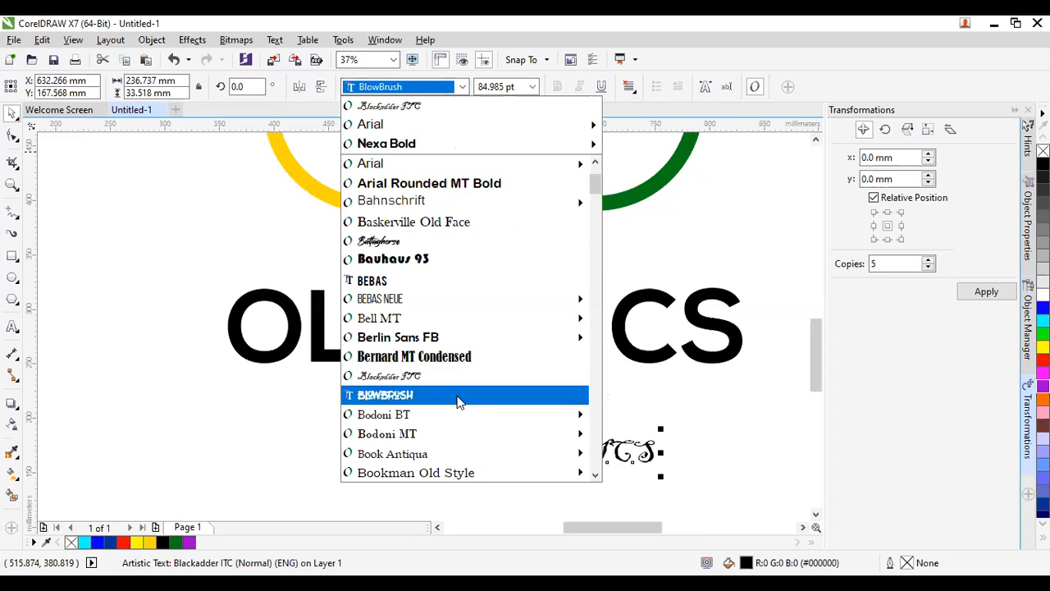
click(459, 395)
scroll(464, 370, down, 2)
scroll(471, 410, up, 2)
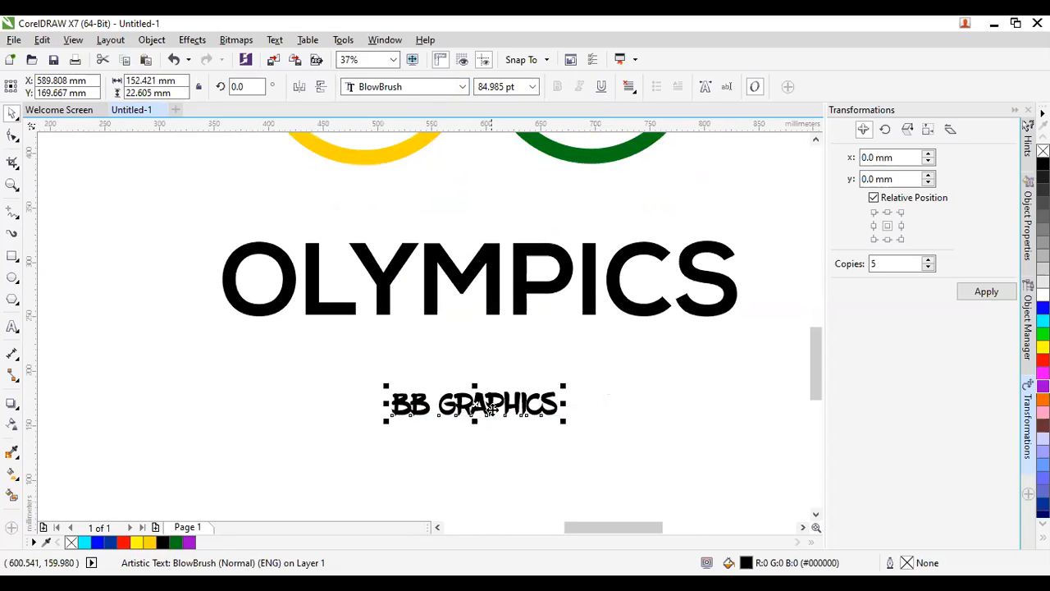
drag(490, 408, 490, 397)
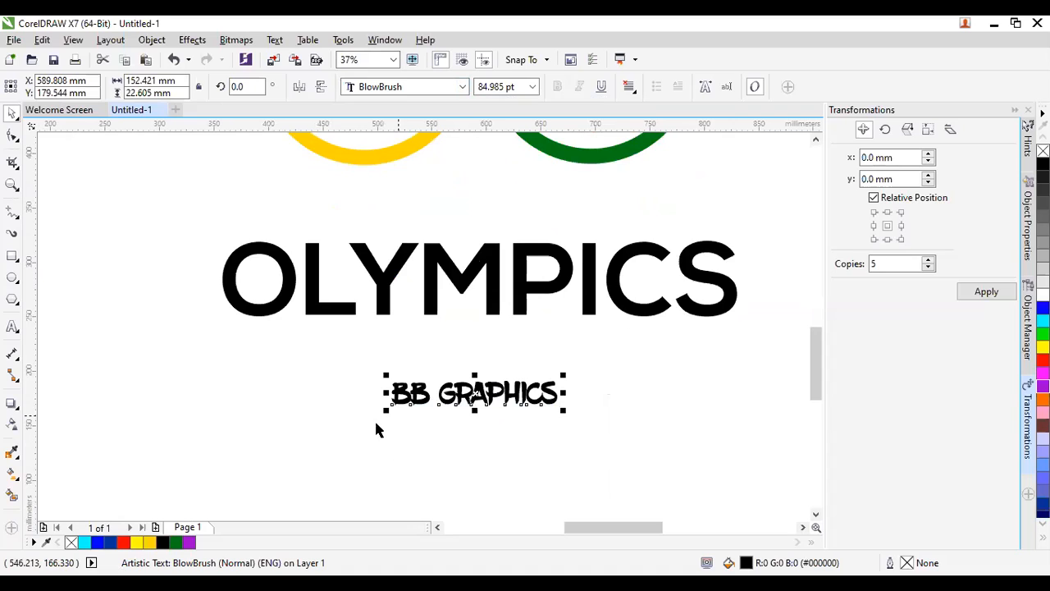
Colour BB GRAPHICS purple and deselect to view the design.
scroll(376, 428, down, 2)
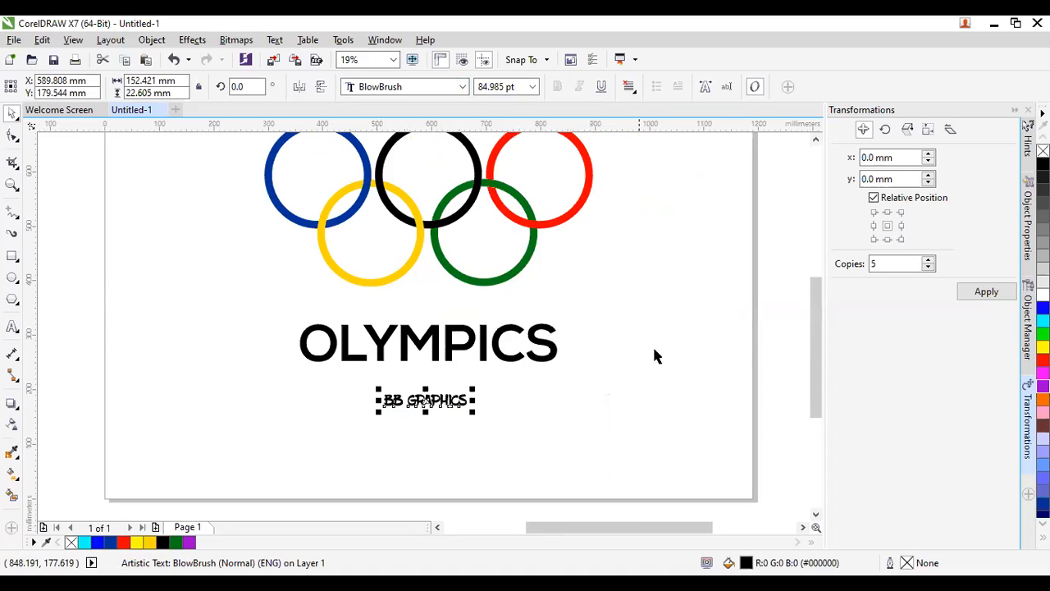
click(1043, 399)
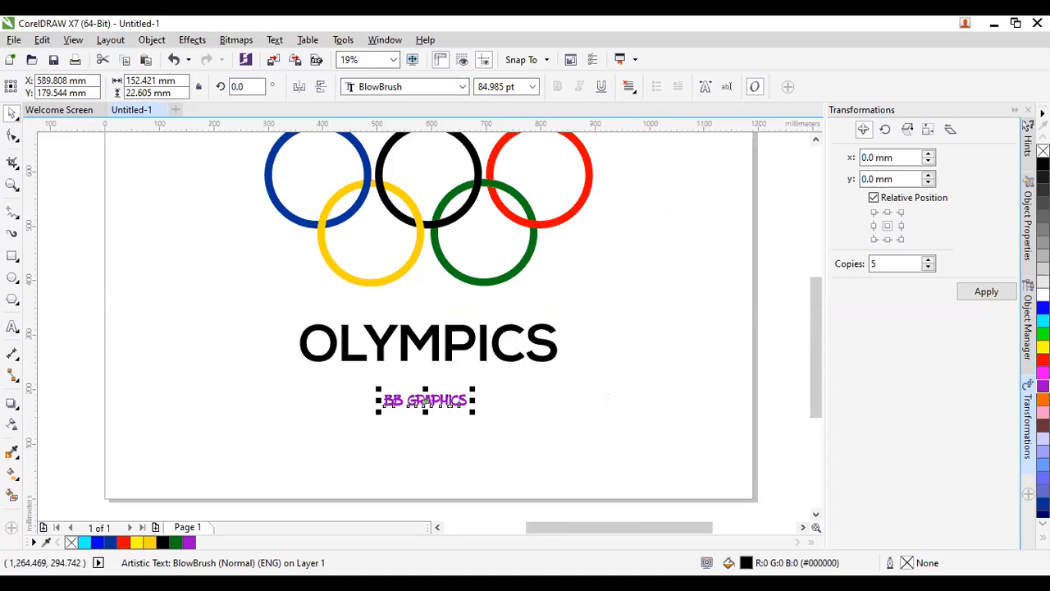
click(433, 462)
scroll(477, 460, down, 1)
scroll(480, 453, up, 1)
scroll(480, 453, down, 1)
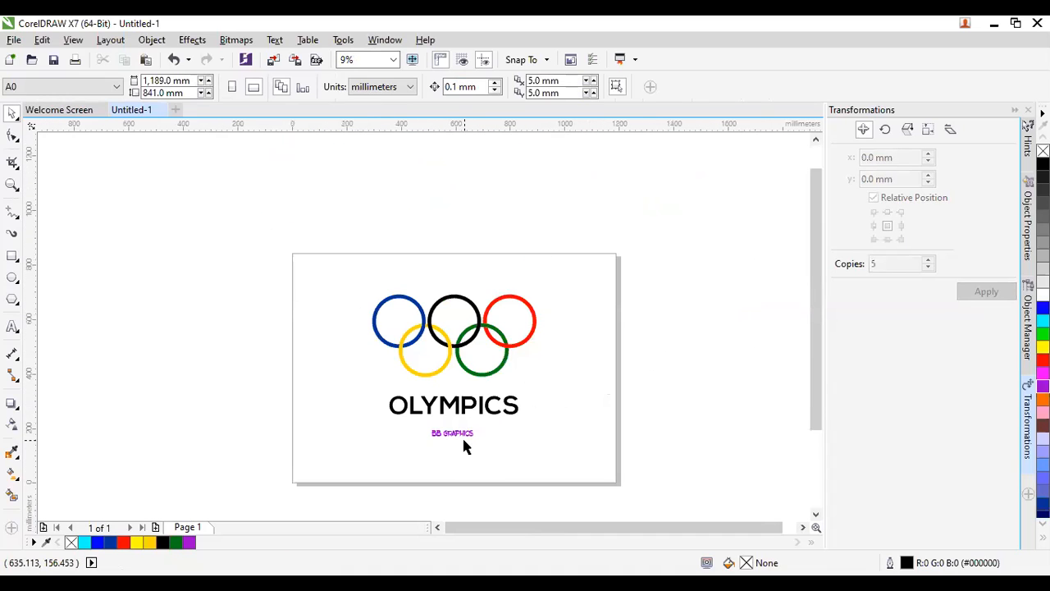
Create a page-sized rectangle with the Rectangle tool.
double_click(11, 257)
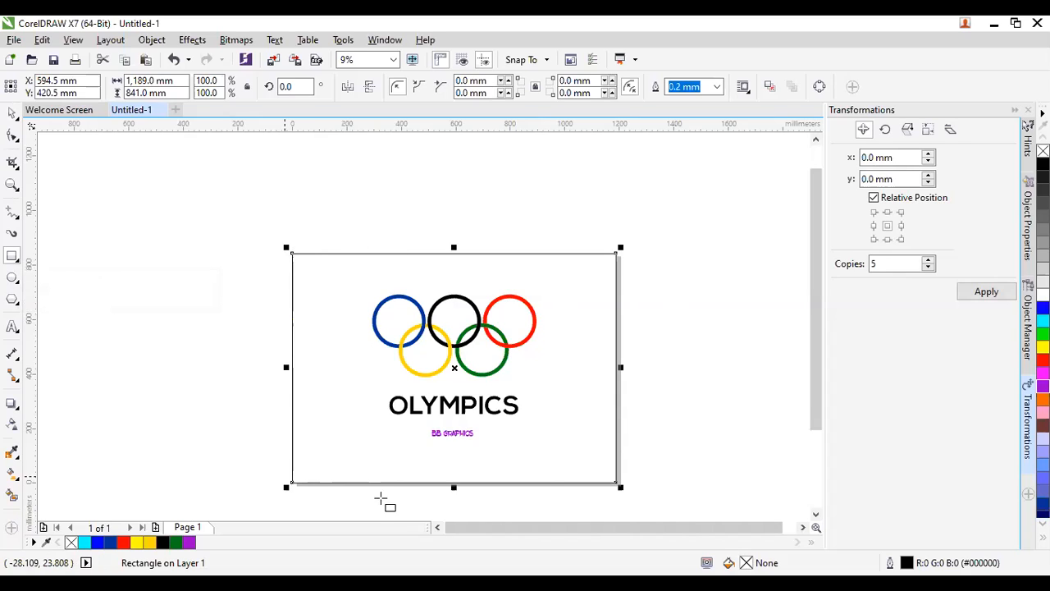
click(11, 115)
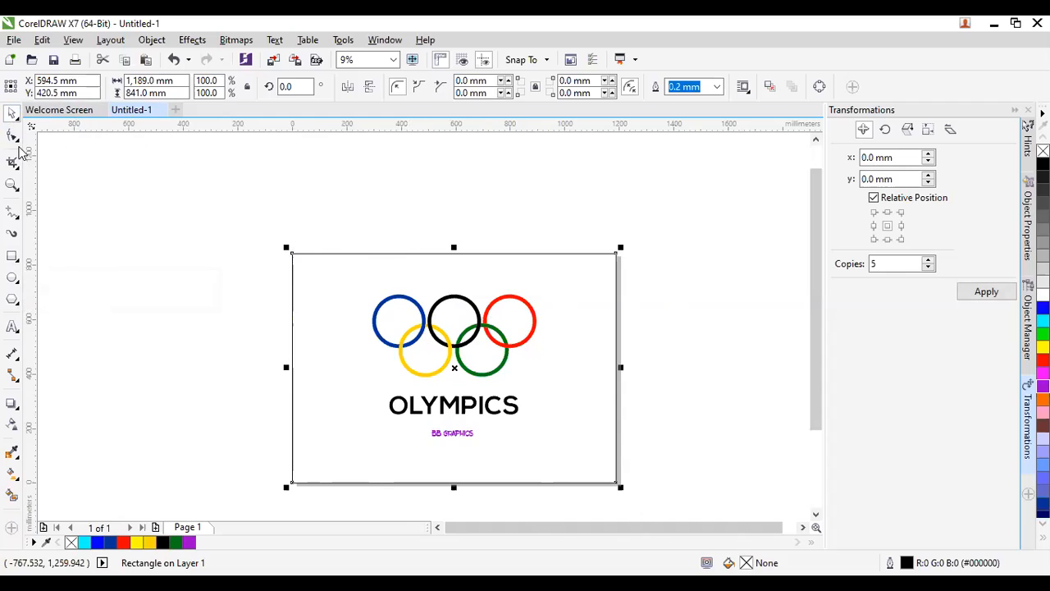
click(395, 263)
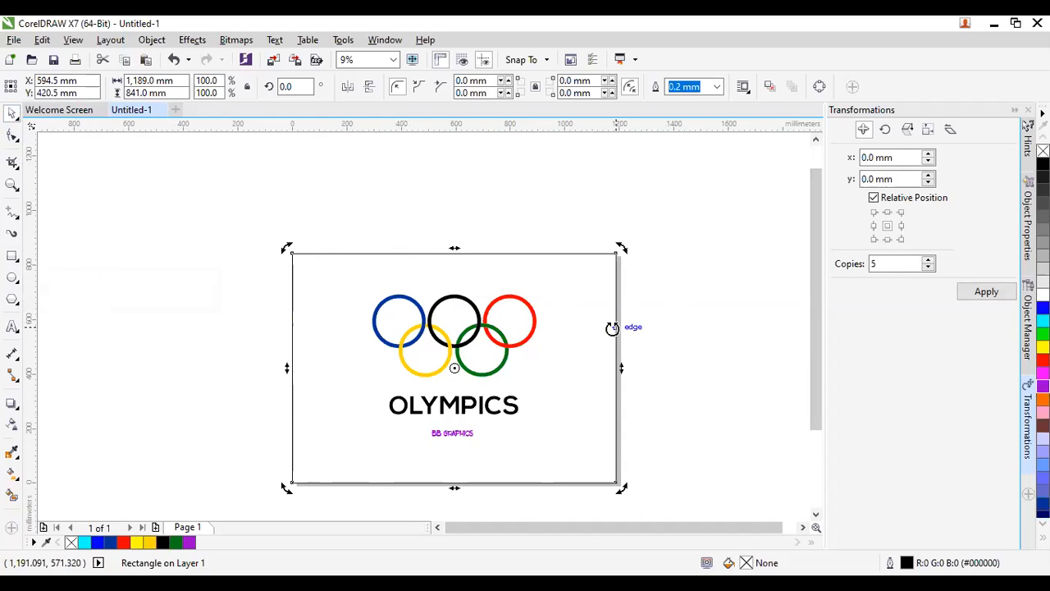
click(647, 352)
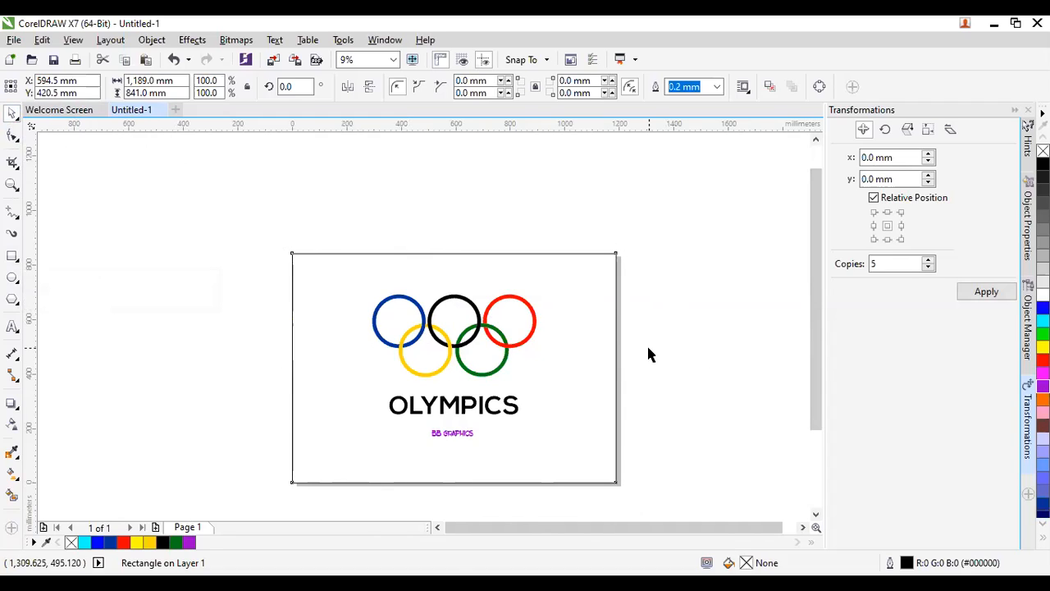
Fill the page rectangle white after trying light grey and black.
click(575, 317)
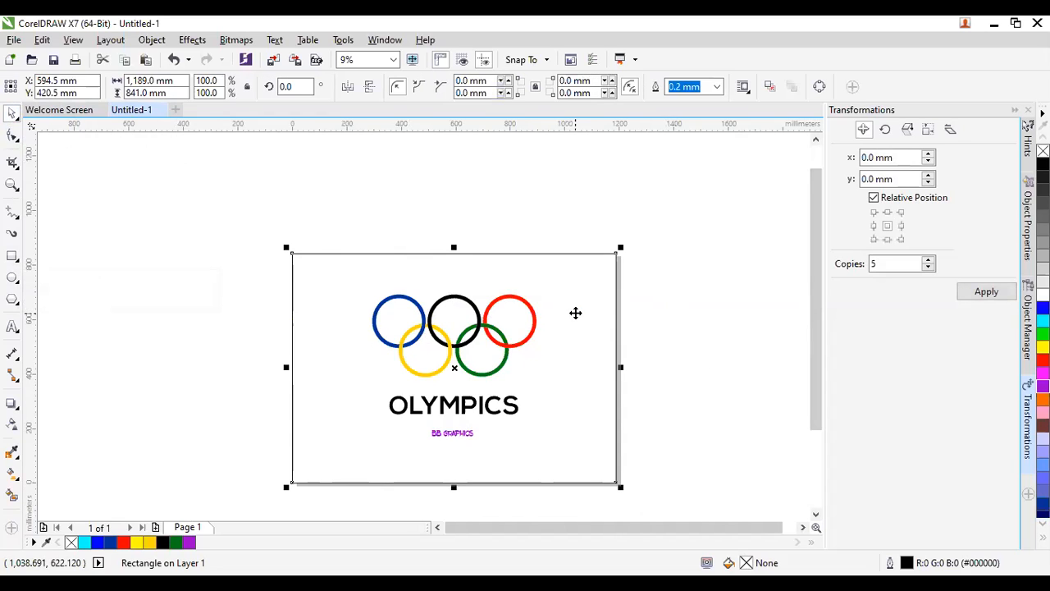
click(1042, 281)
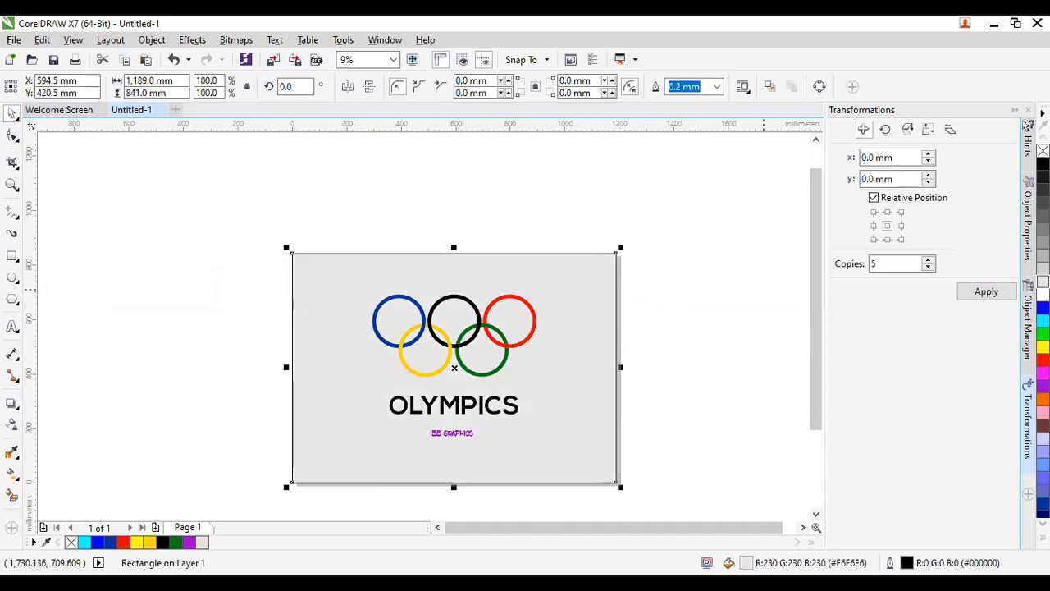
click(702, 327)
click(599, 328)
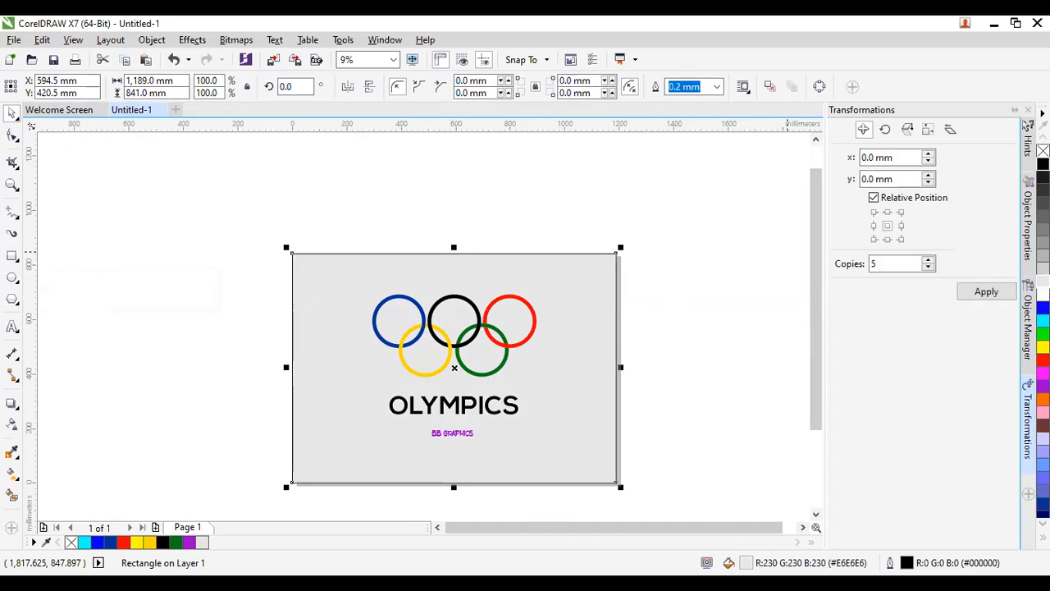
click(1043, 163)
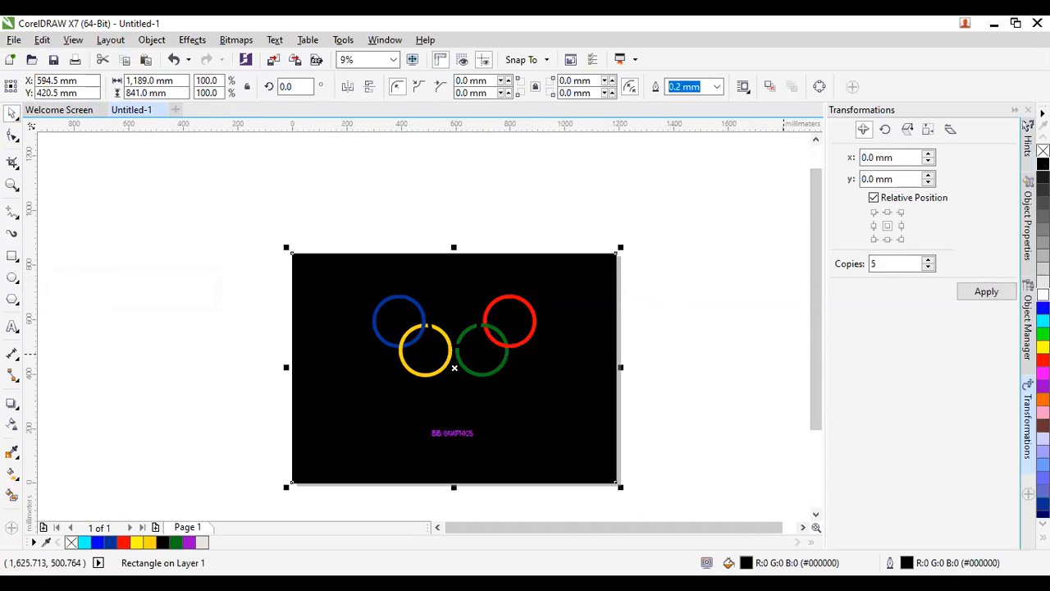
click(1042, 295)
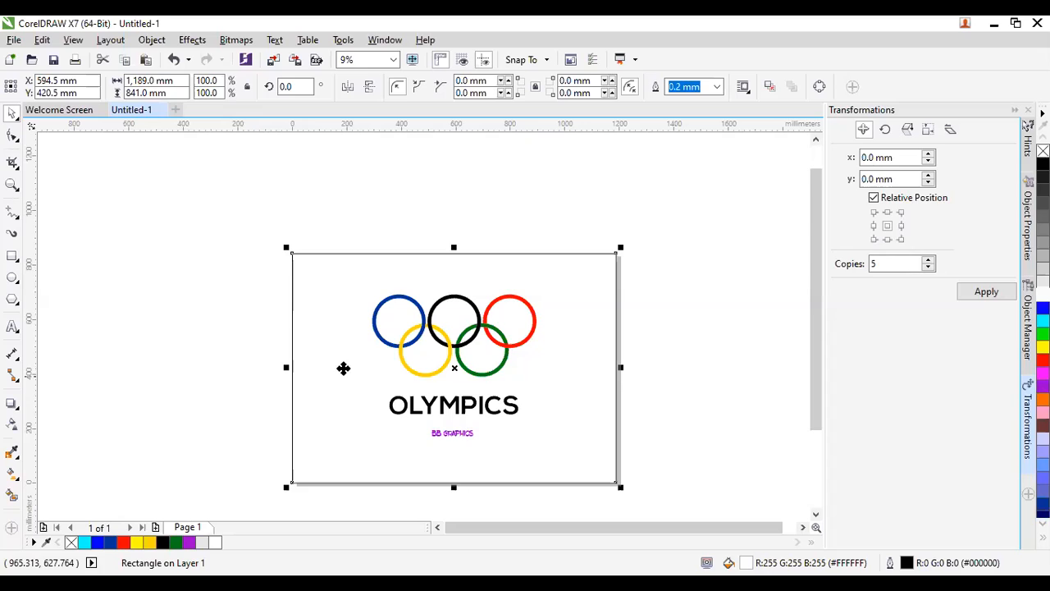
click(432, 224)
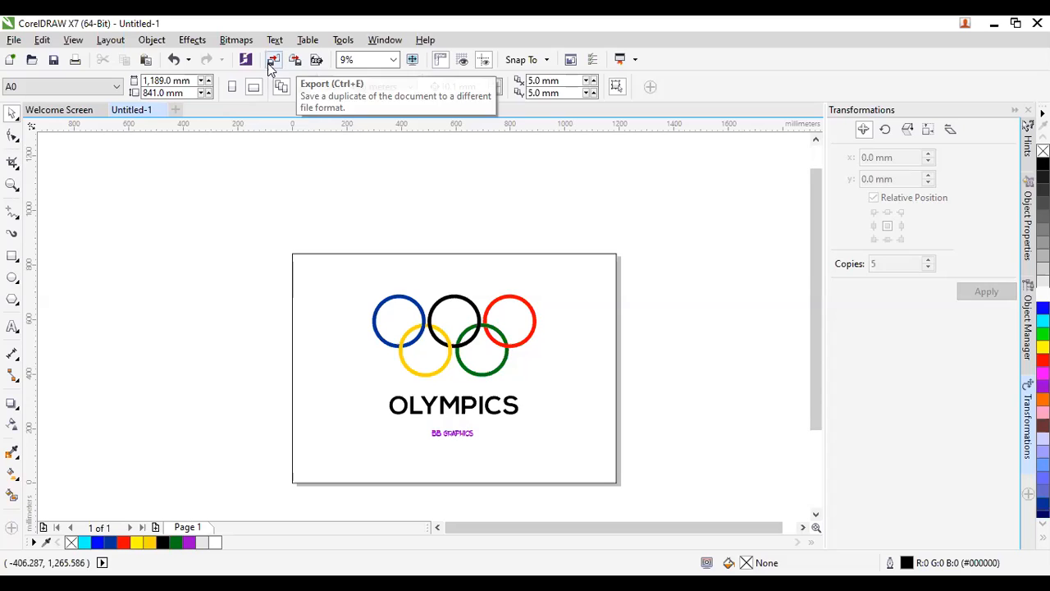
Start an export of the drawing with JPG as the file format.
click(23, 36)
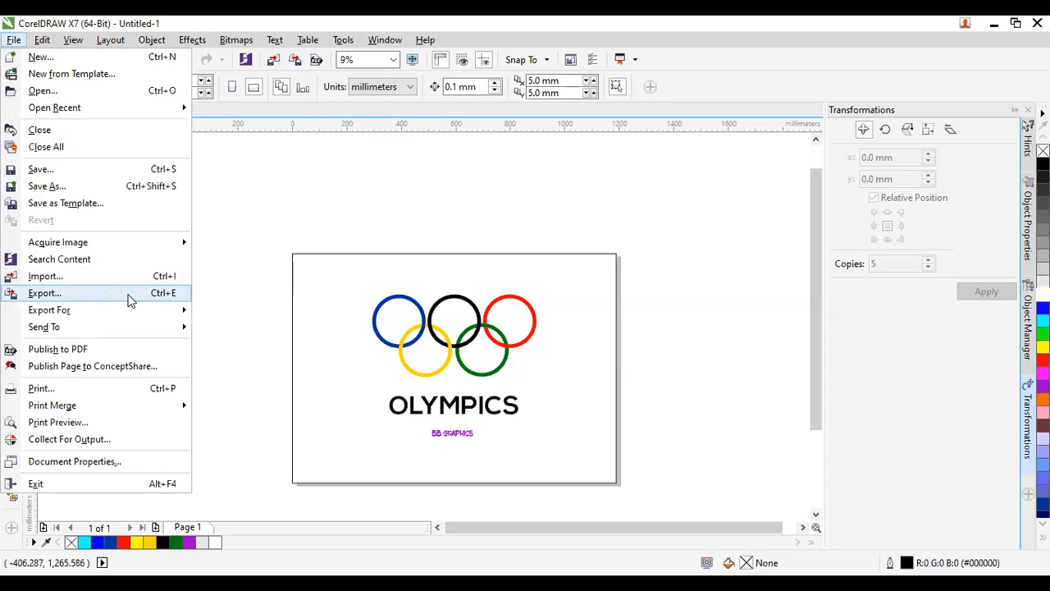
click(221, 232)
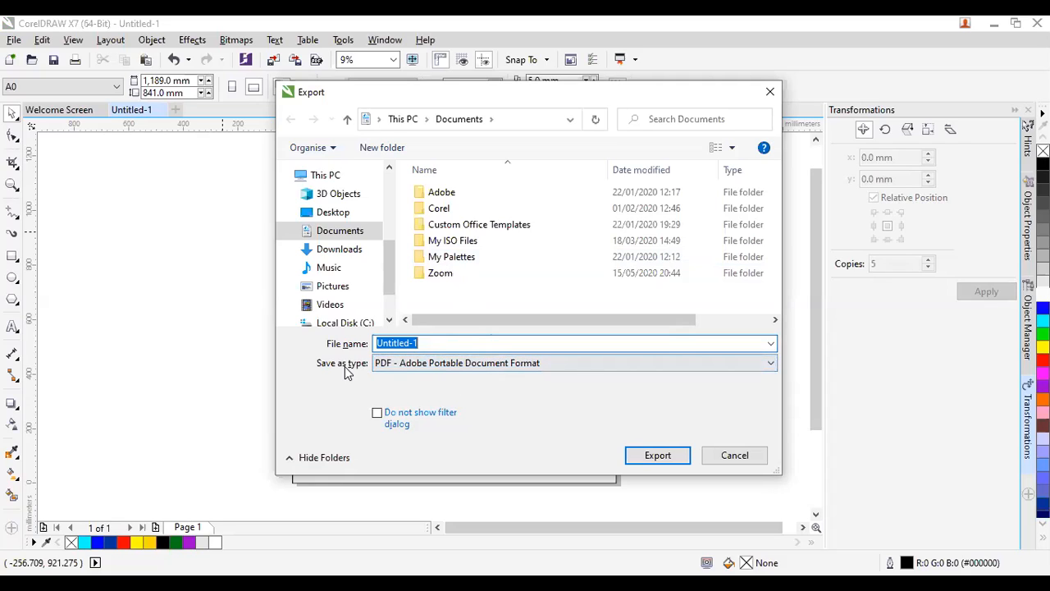
click(469, 368)
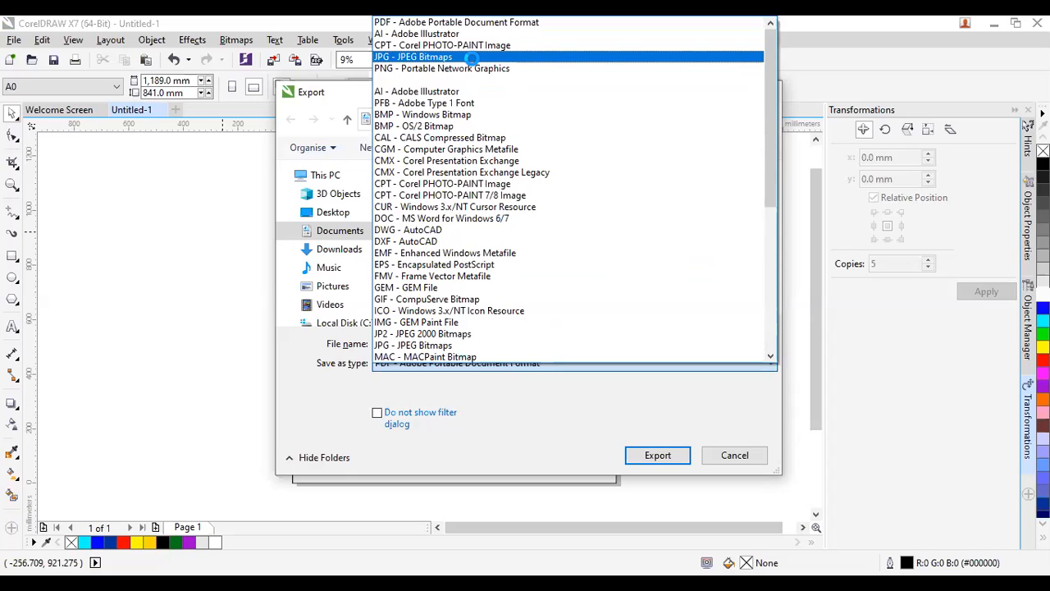
click(472, 59)
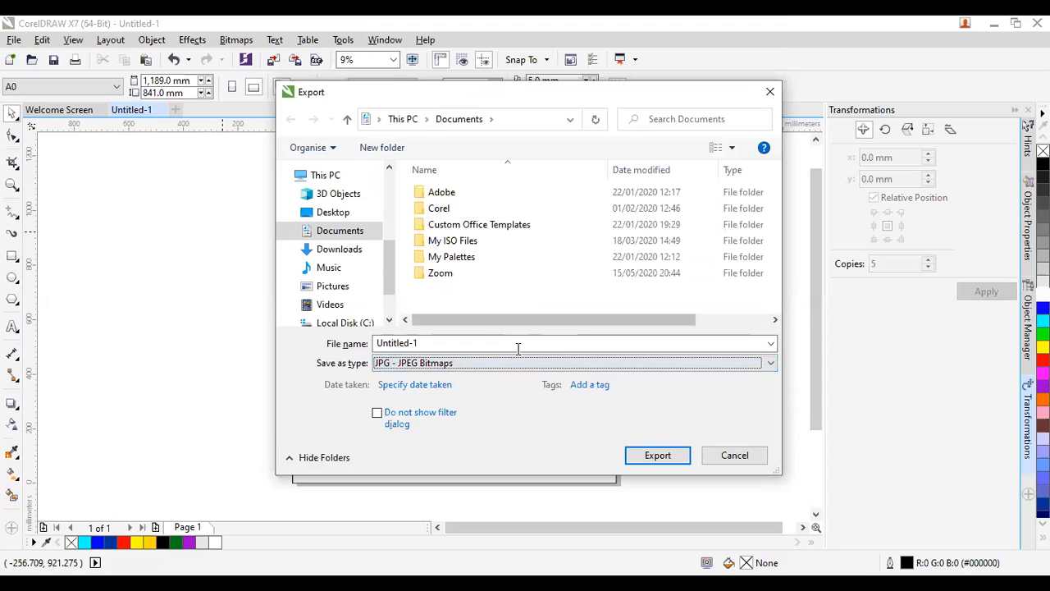
Name the export 'bb graphics' and save it to the Desktop.
click(450, 343)
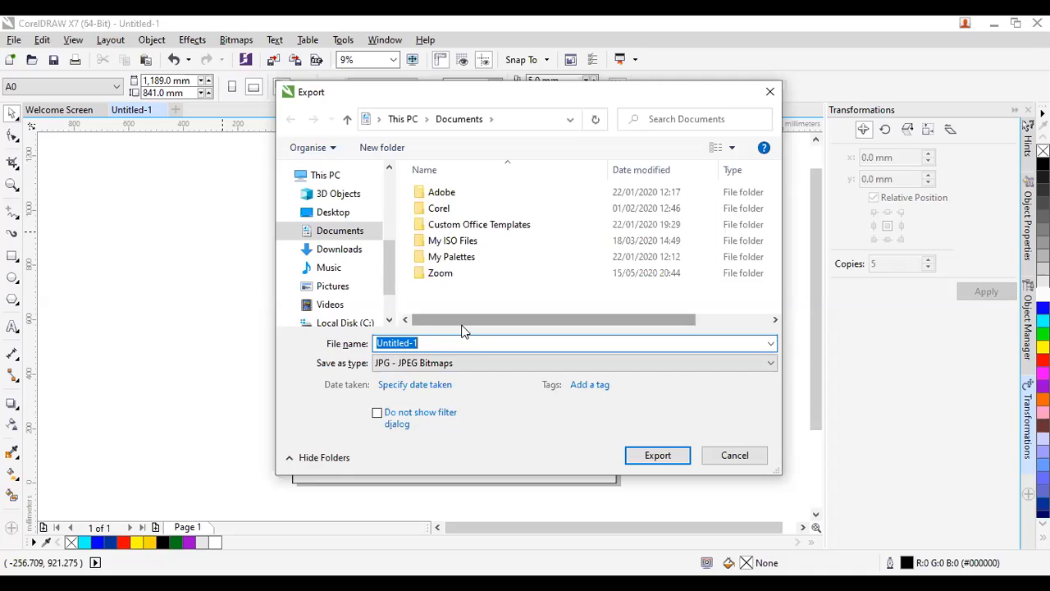
text(bb graphics)
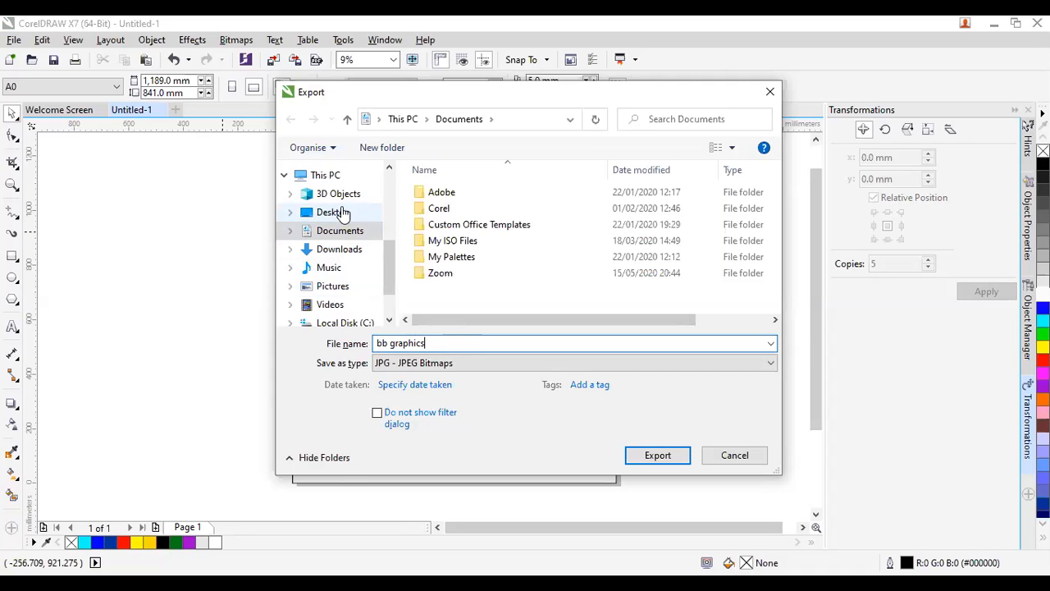
click(342, 214)
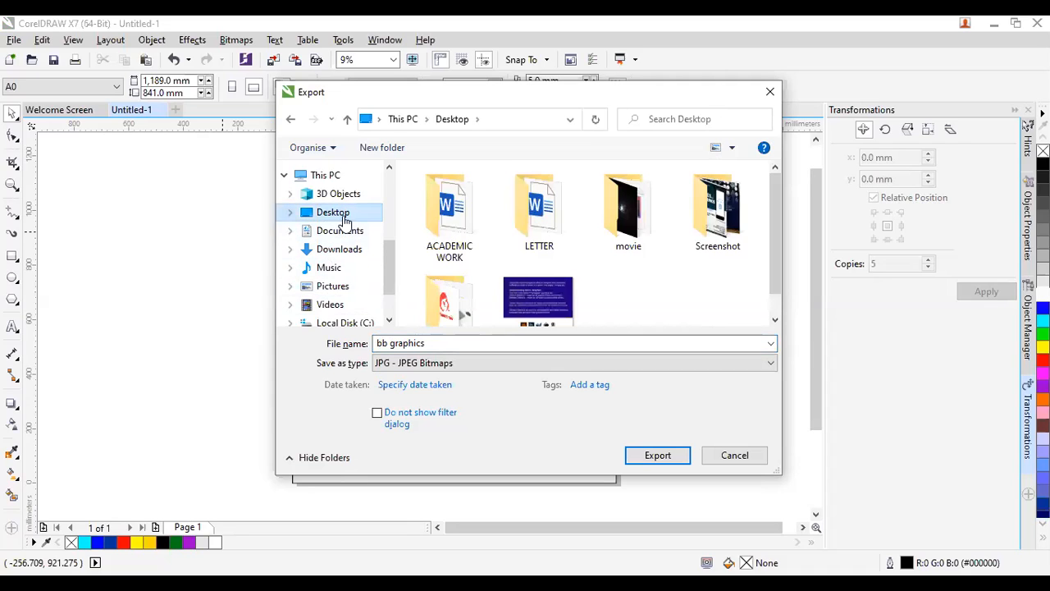
click(645, 456)
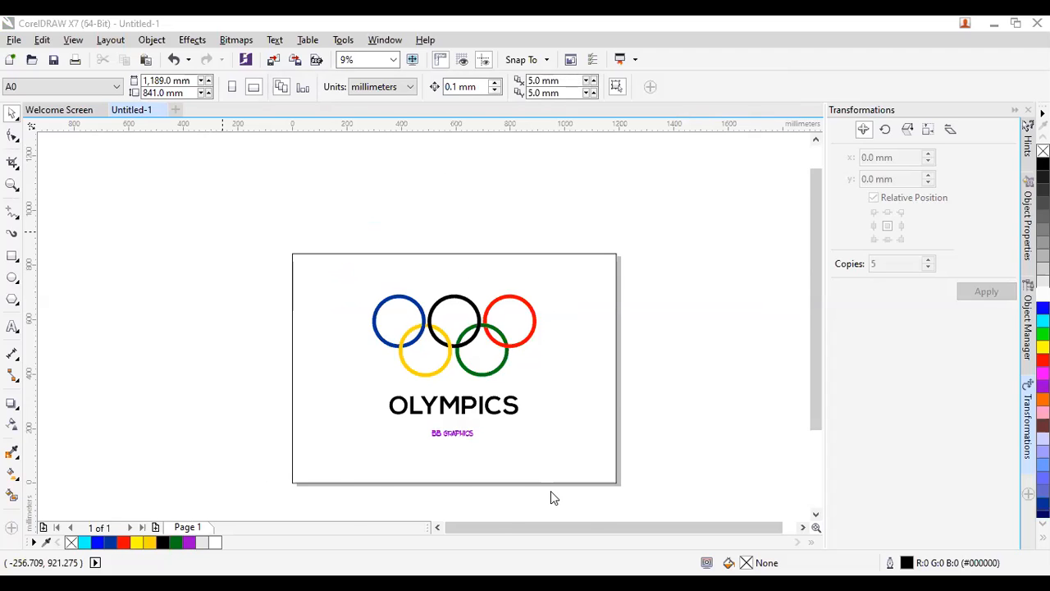
Accept High quality JPEG, RGB 24-bit and 80% quality to finish the export.
key(super+d)
key(super+d)
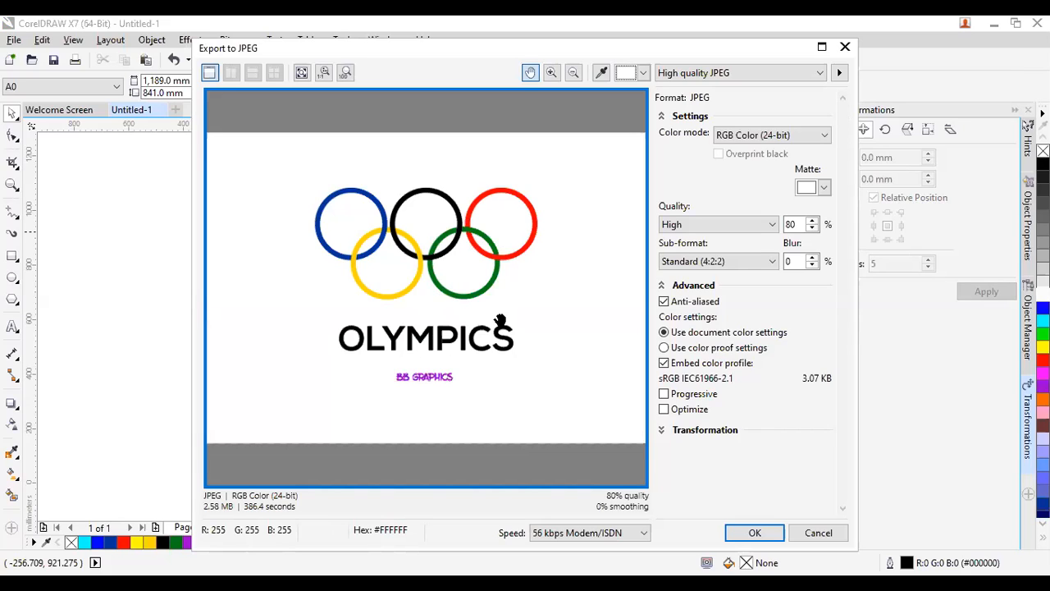
click(754, 533)
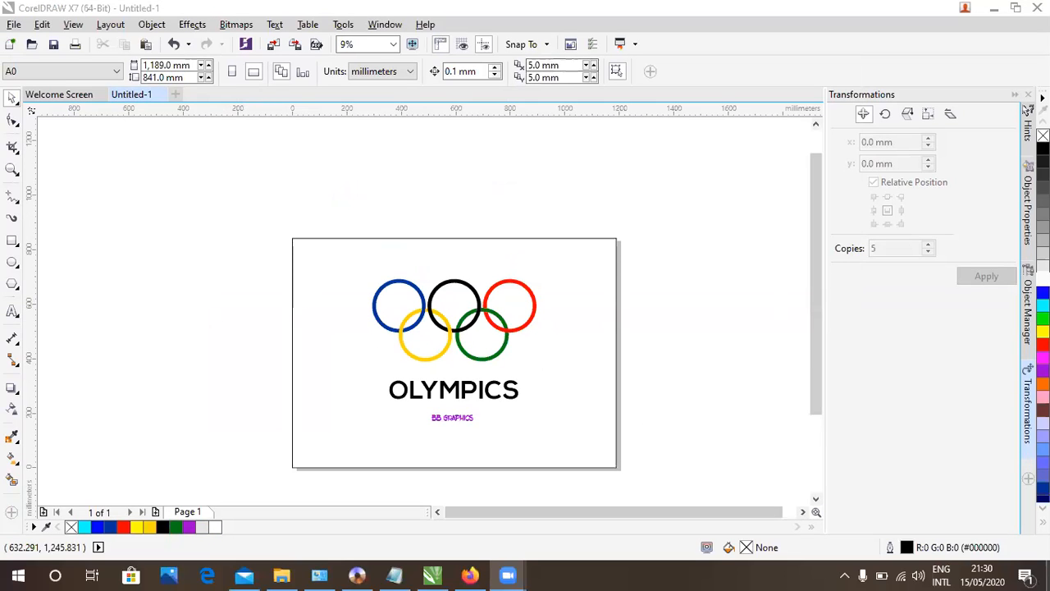
Check the exported bb graphics JPG on the desktop, then bring Firefox's OLYMPIC LOGO results forward.
click(1048, 582)
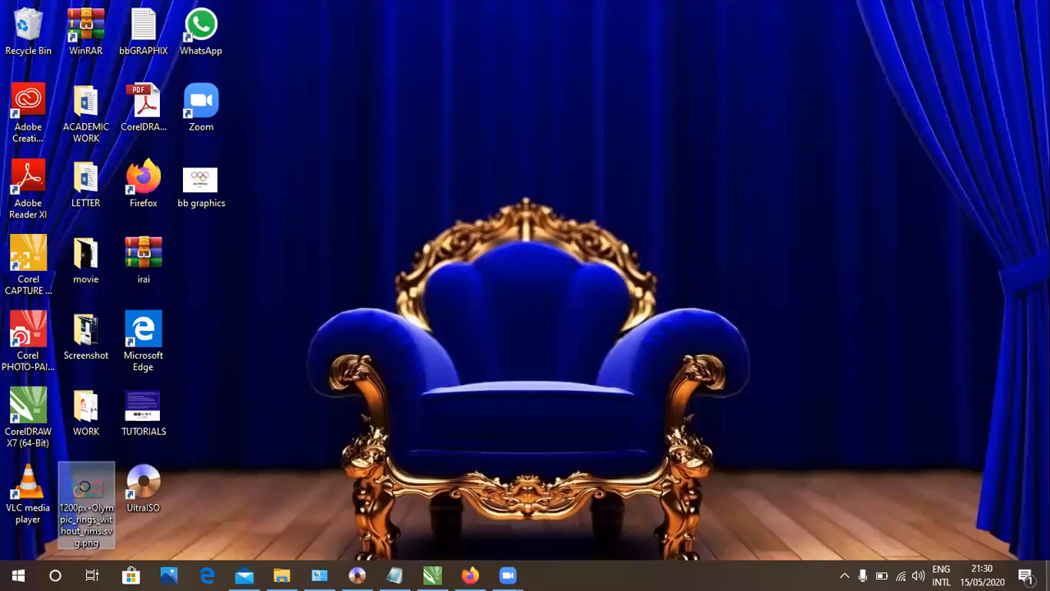
click(201, 183)
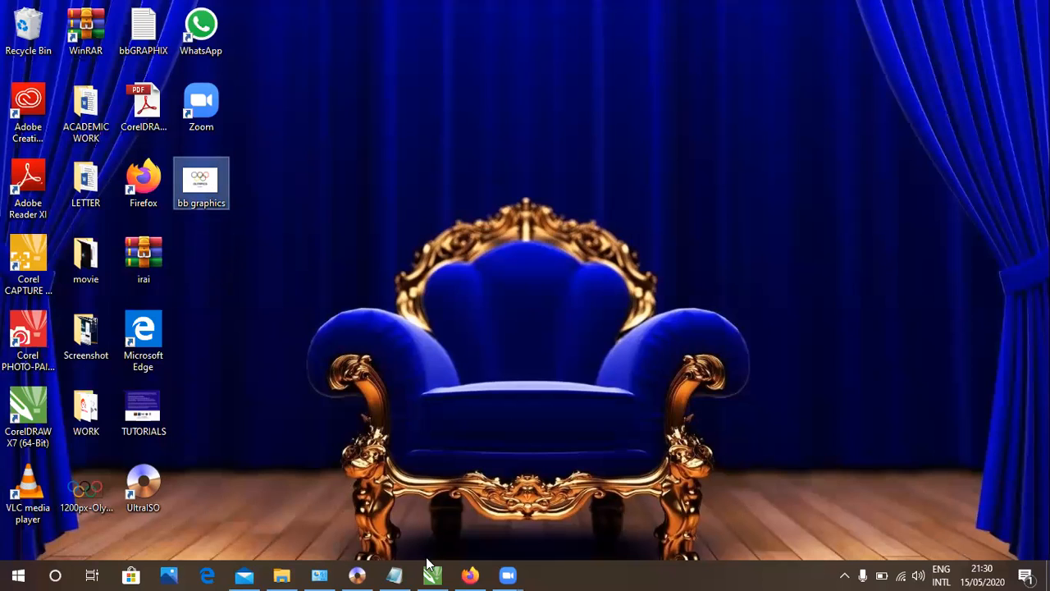
click(482, 574)
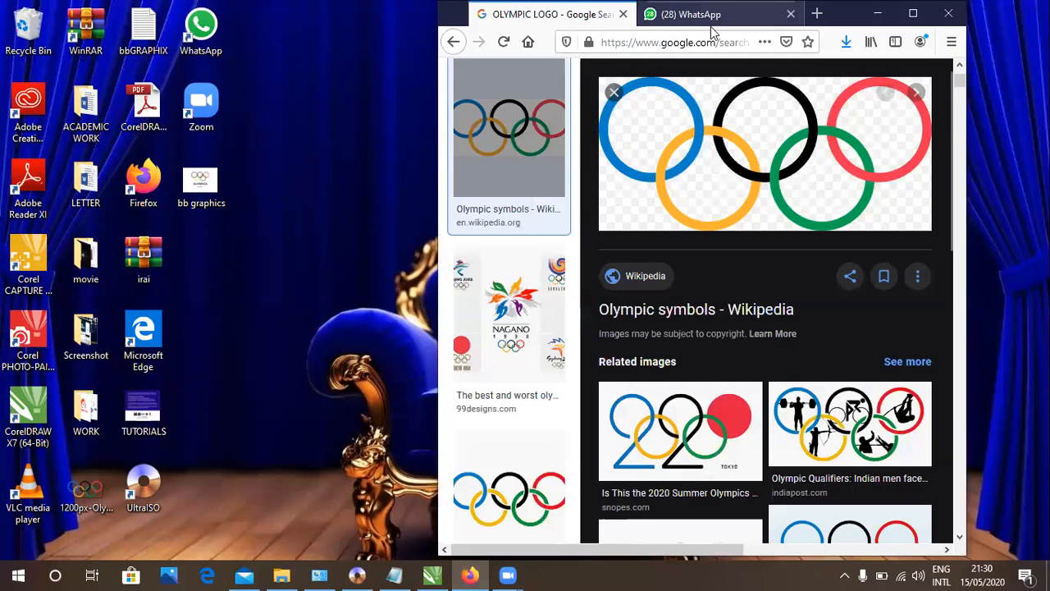
Drop the bb graphics JPG from the desktop into the COREL DRAW TUTORIAL WhatsApp chat.
click(711, 25)
drag(201, 182, 767, 517)
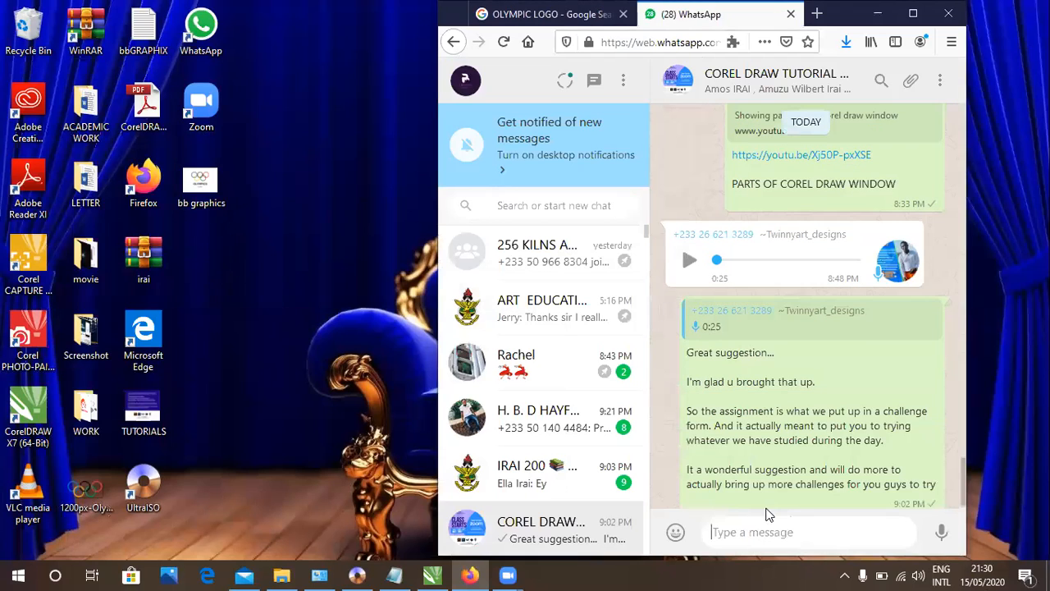
drag(201, 182, 763, 489)
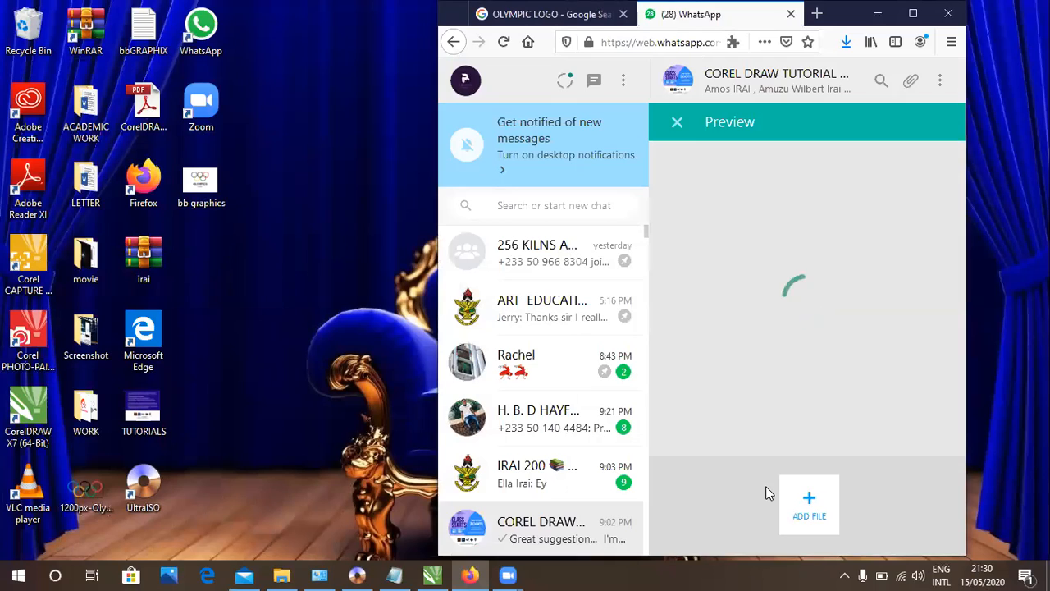